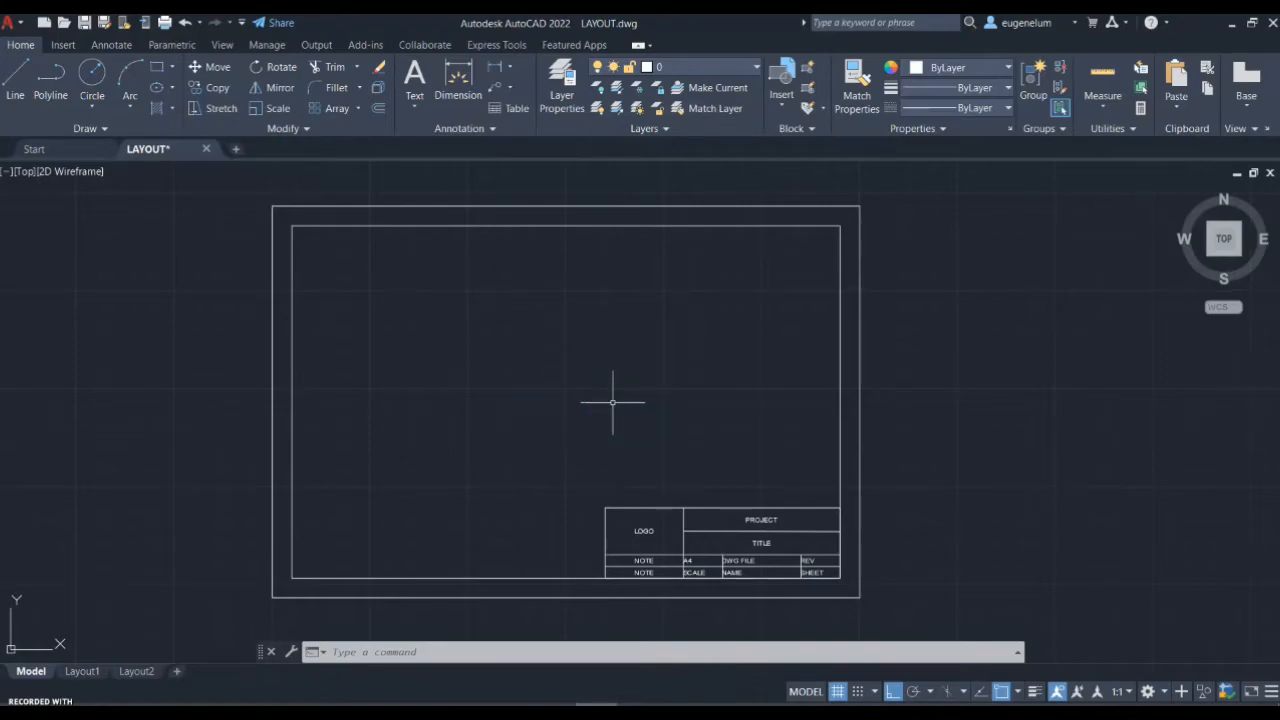
- Draw a 250 by 150 rectangle in the empty area beside the existing sheet as the outer border
key("Delete")
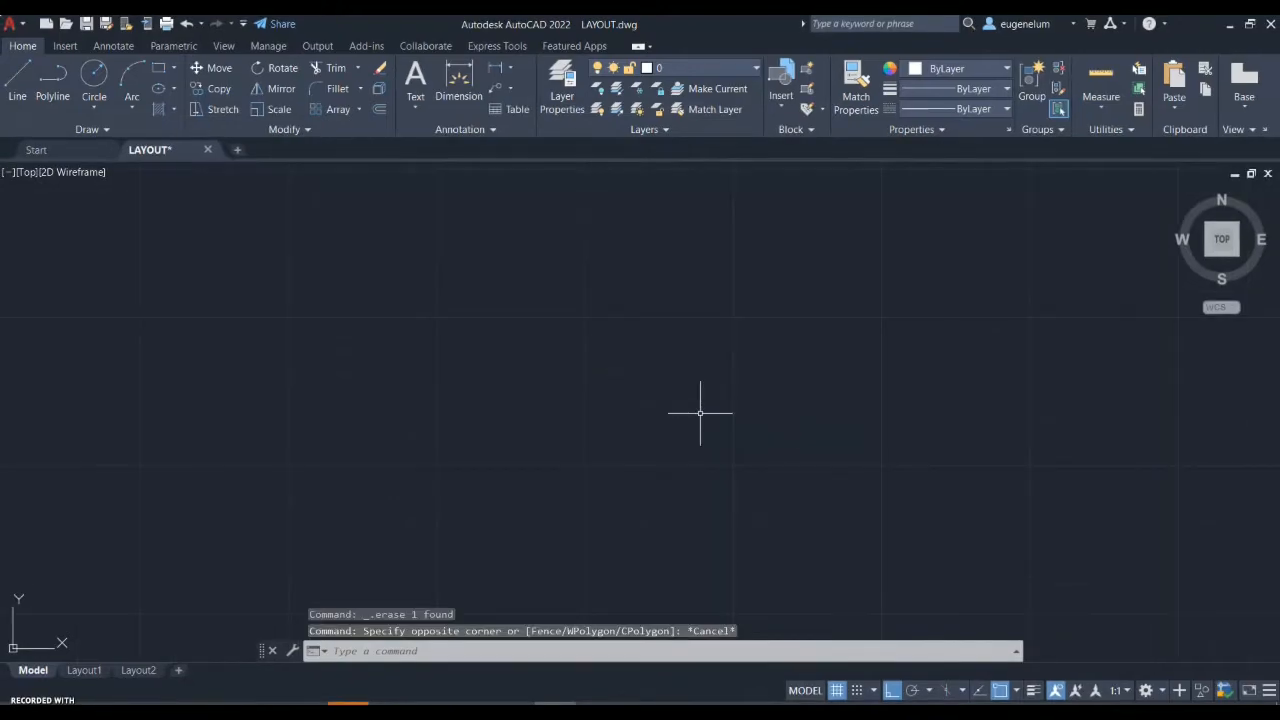
type("e")
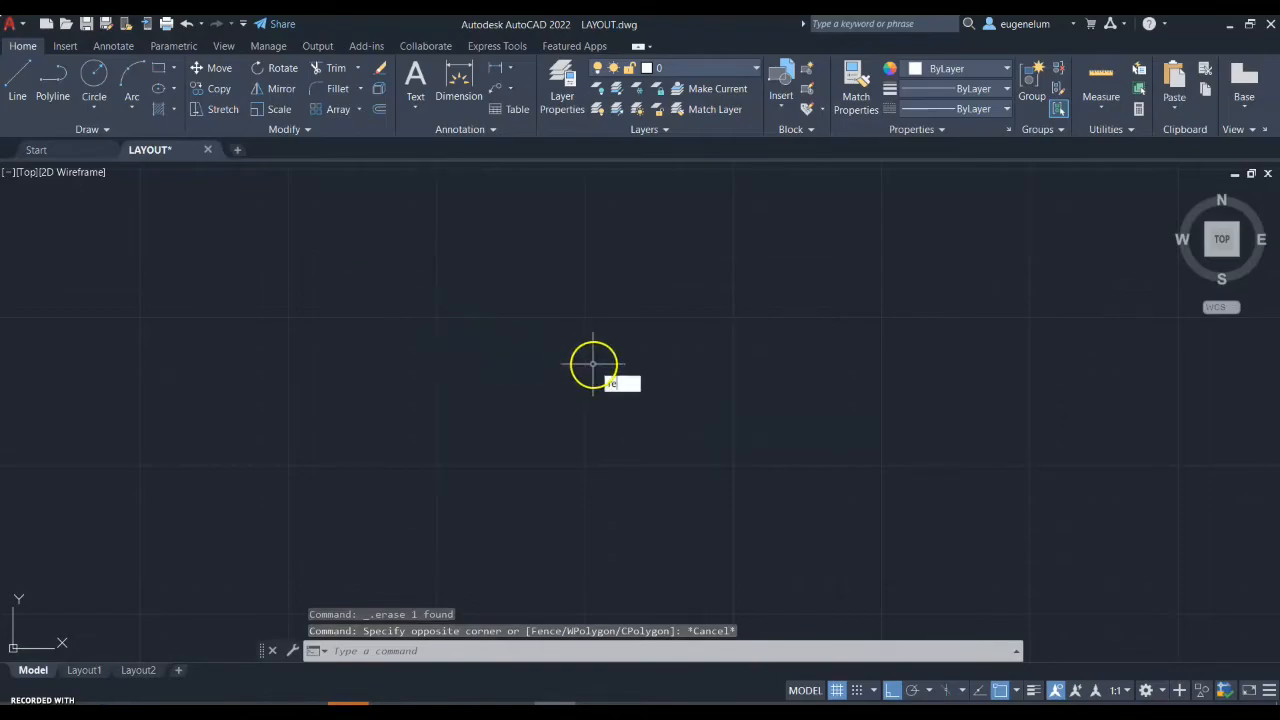
key("Return")
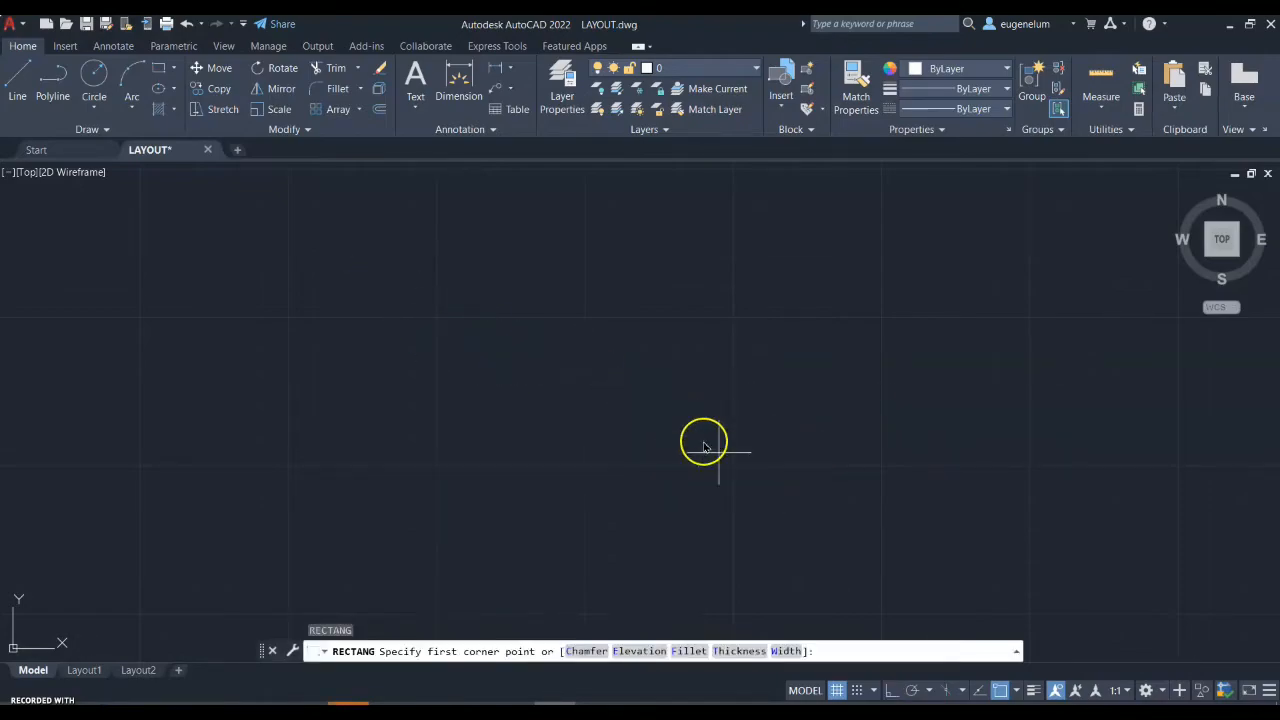
left_click(340, 276)
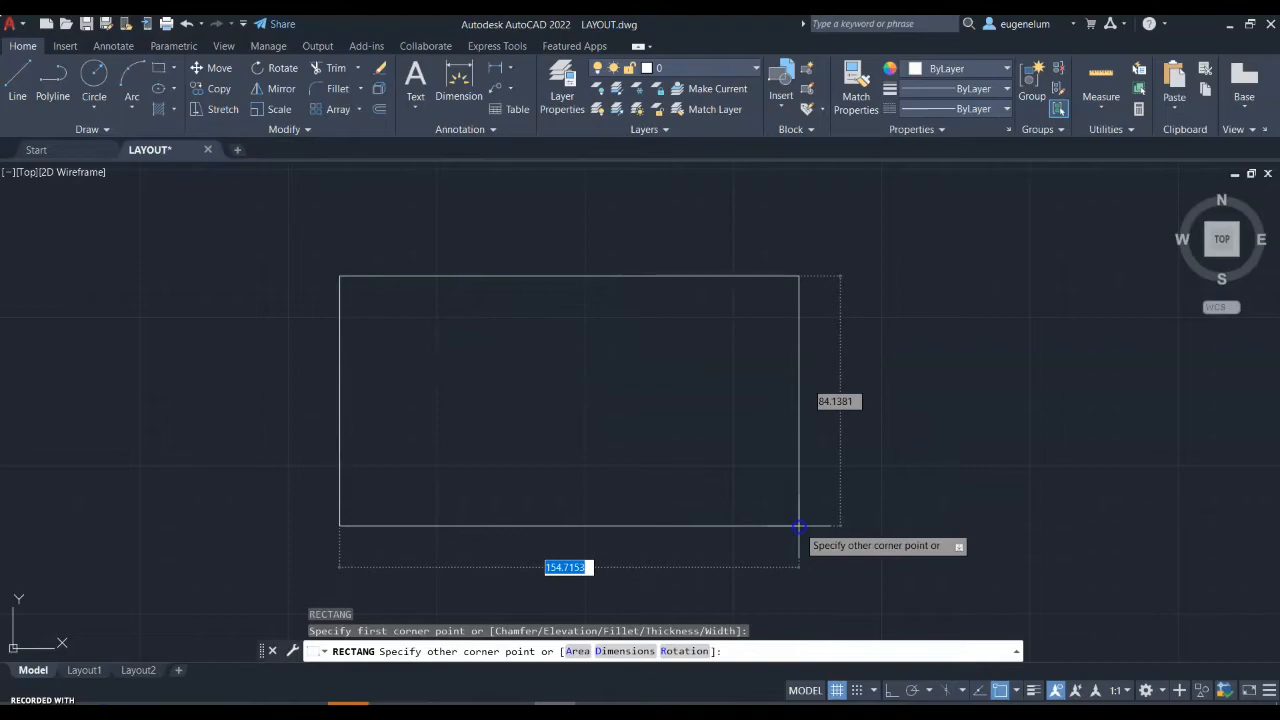
key("Tab")
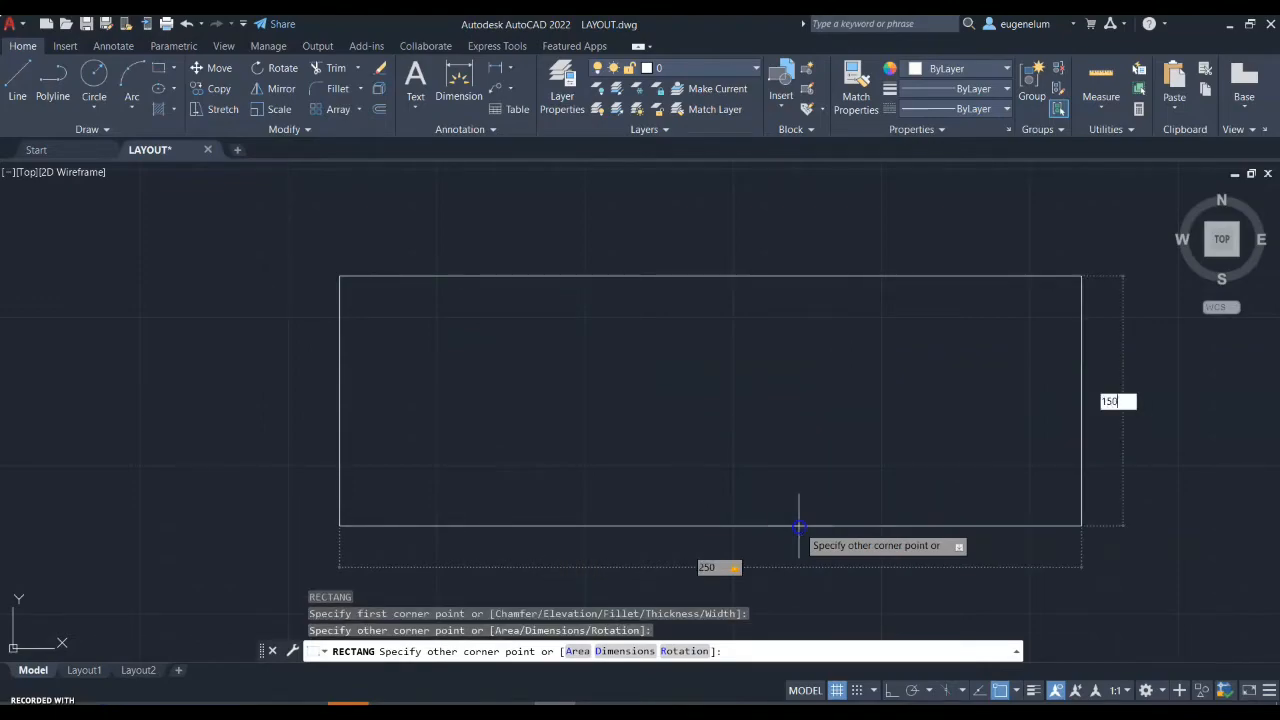
key("Return")
- Offset the outer border rectangle 5 units inward to make the inner border
scroll(794, 523, "down", 2)
middle_click_drag(783, 514, 665, 348)
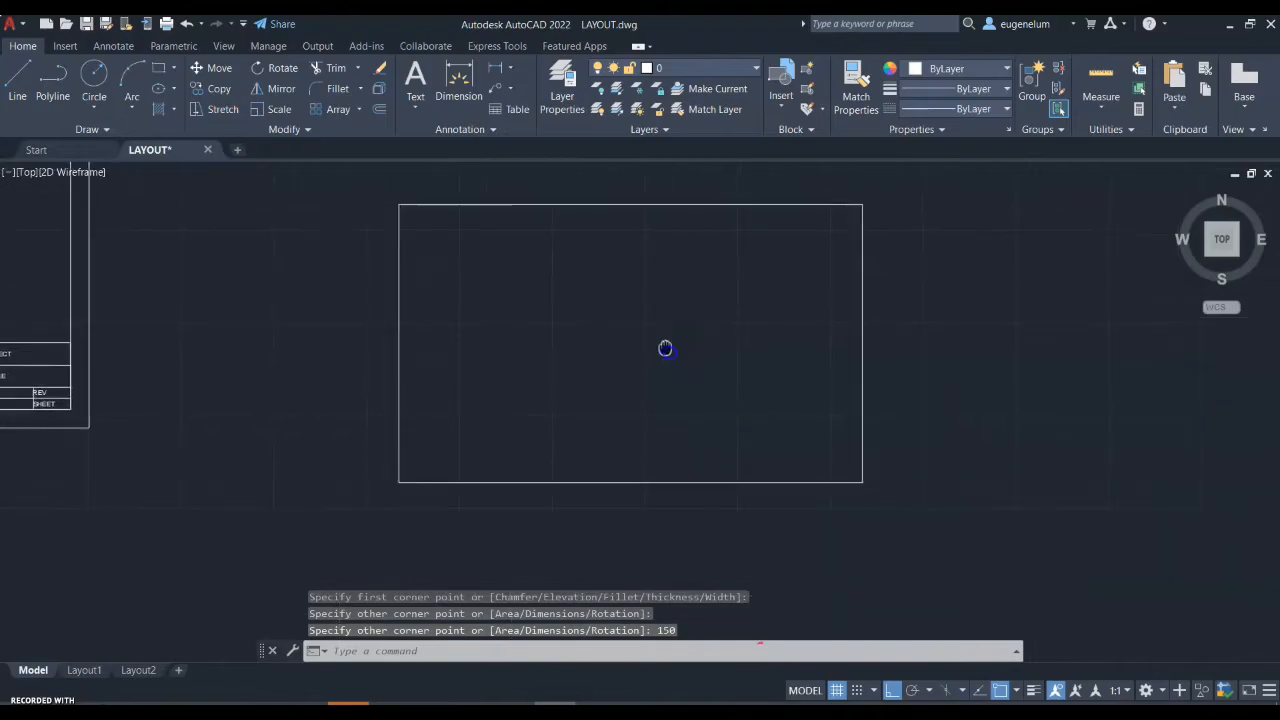
scroll(665, 348, "up", 2)
middle_click_drag(671, 394, 717, 413)
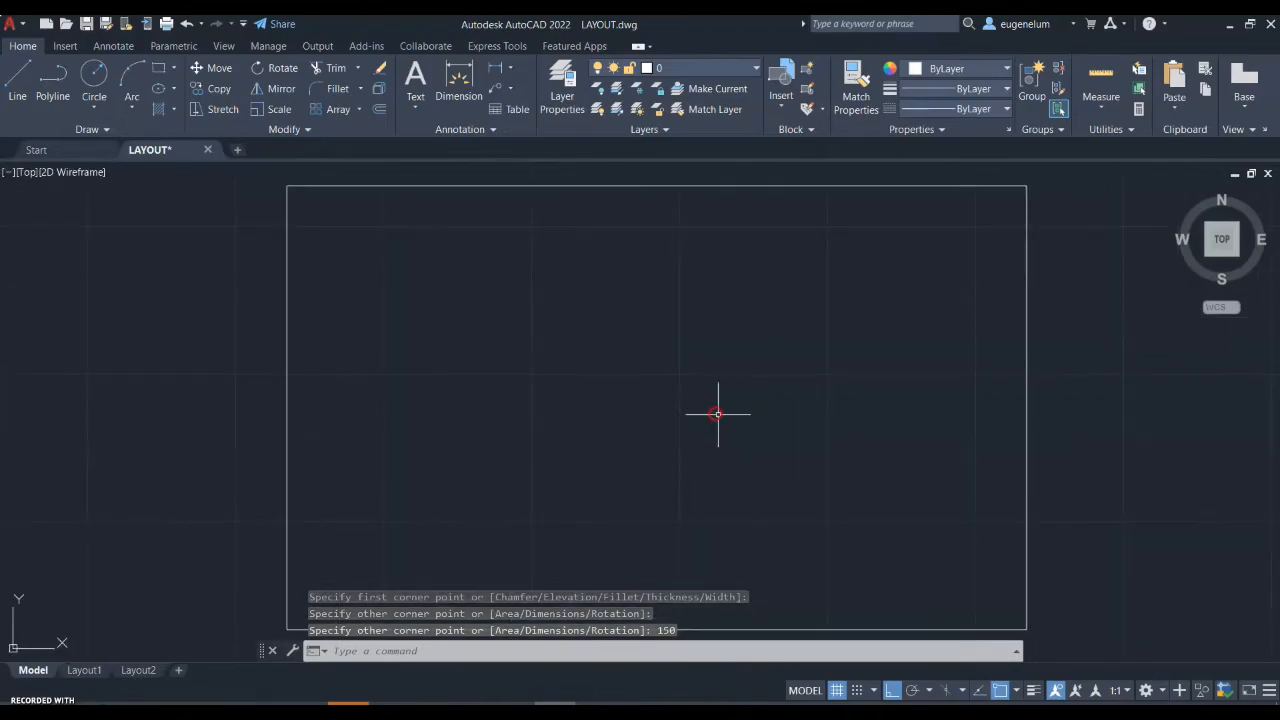
type("off")
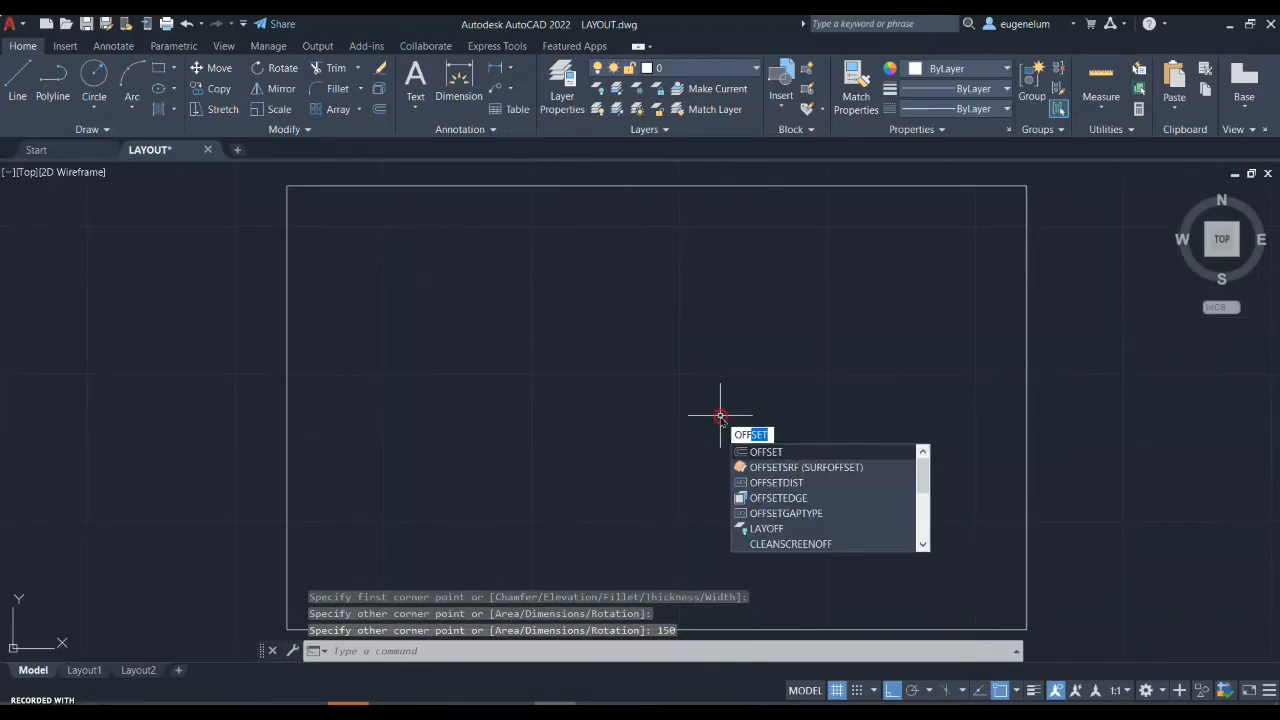
key("Return")
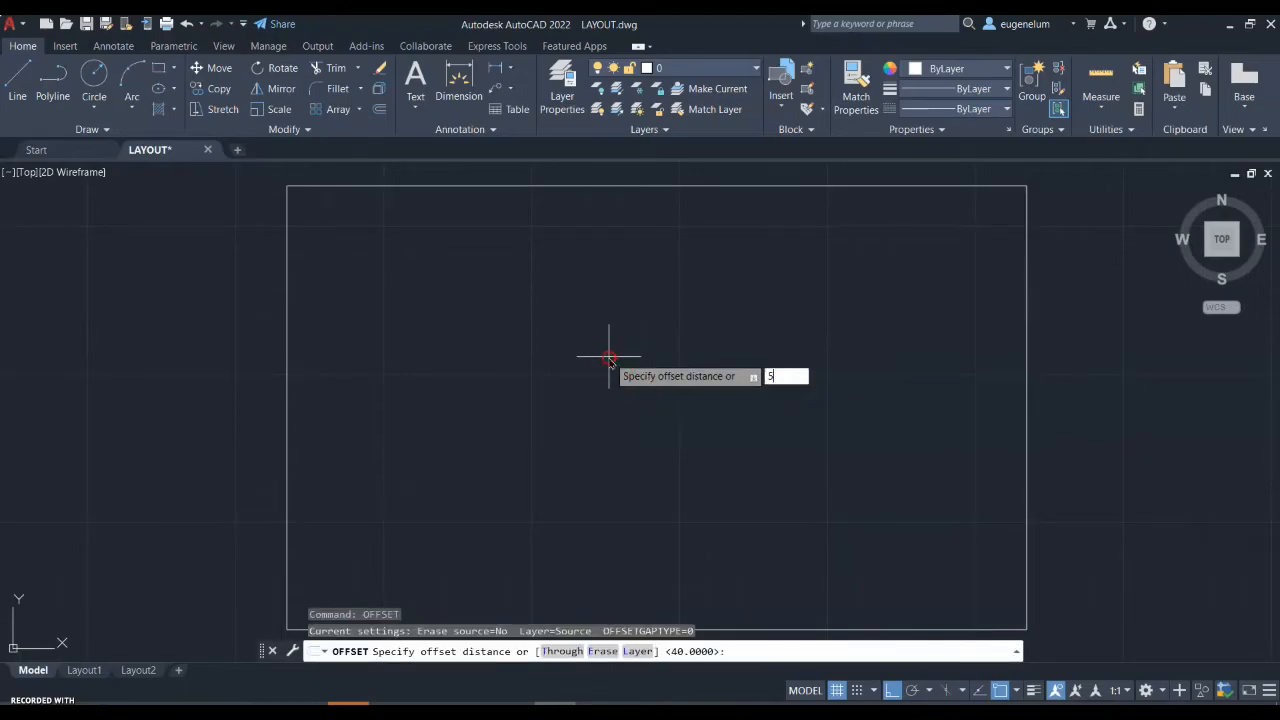
key("Return")
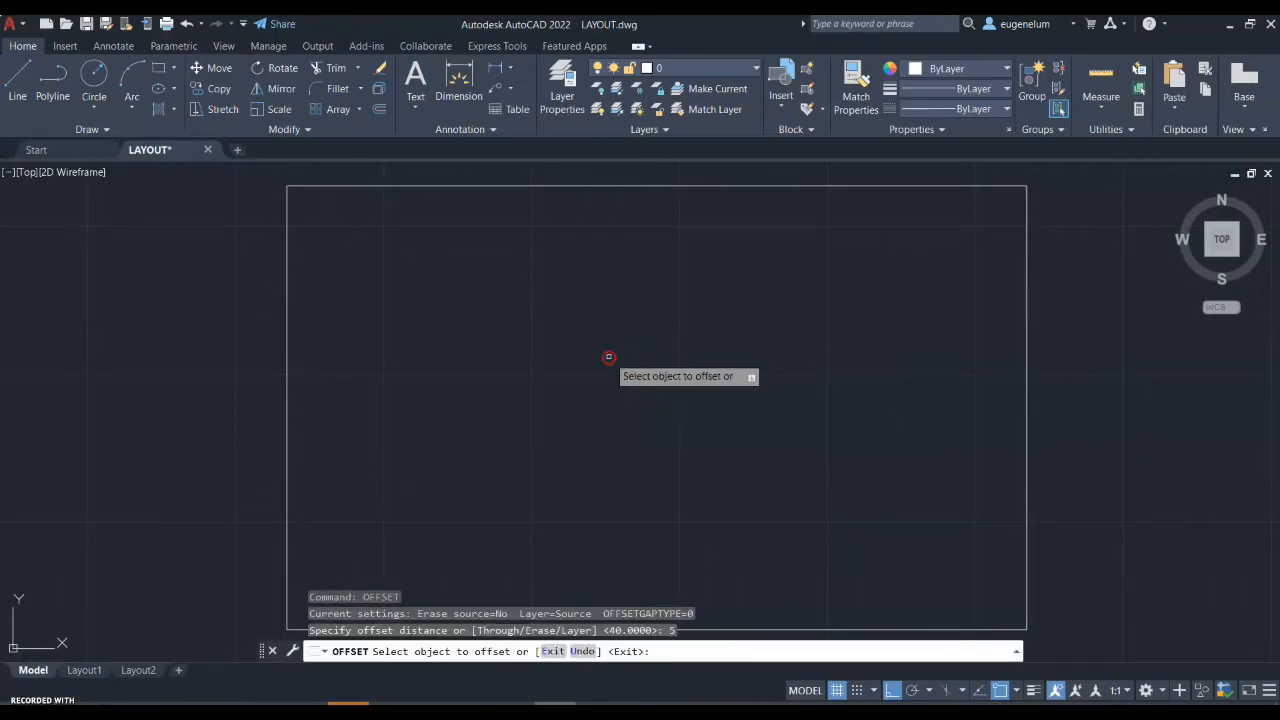
left_click(616, 188)
left_click(628, 243)
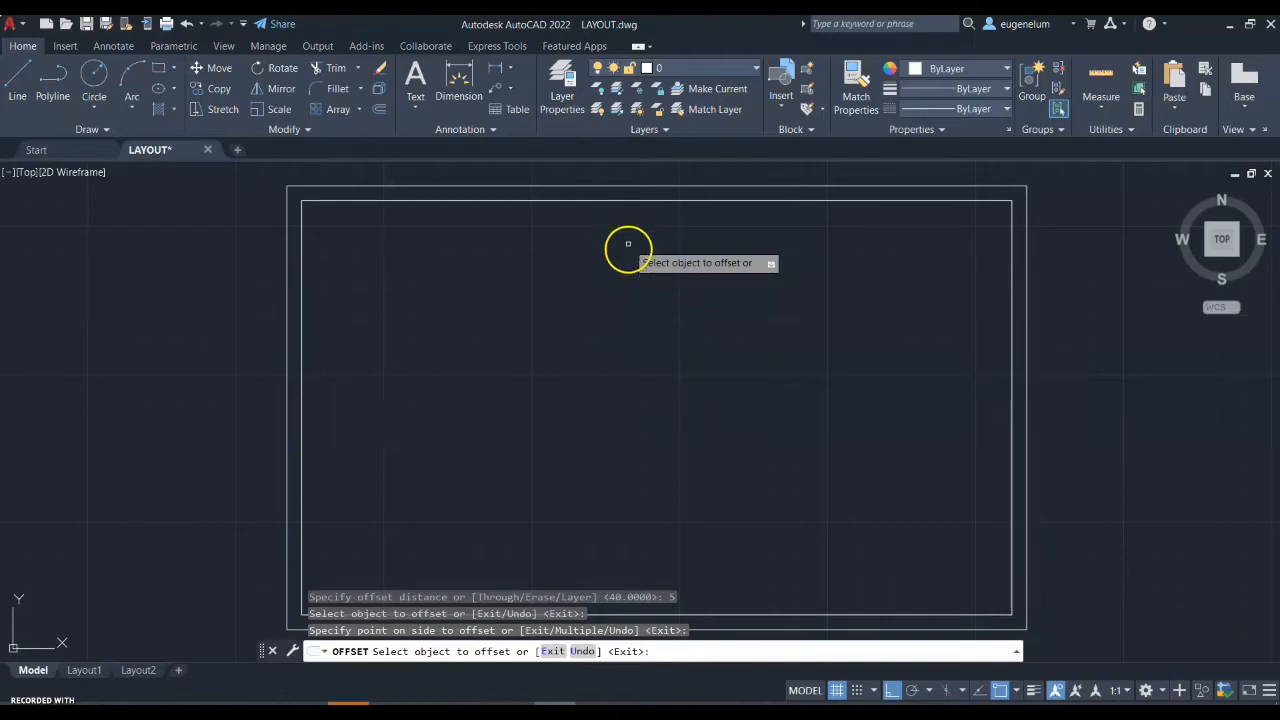
key("Escape")
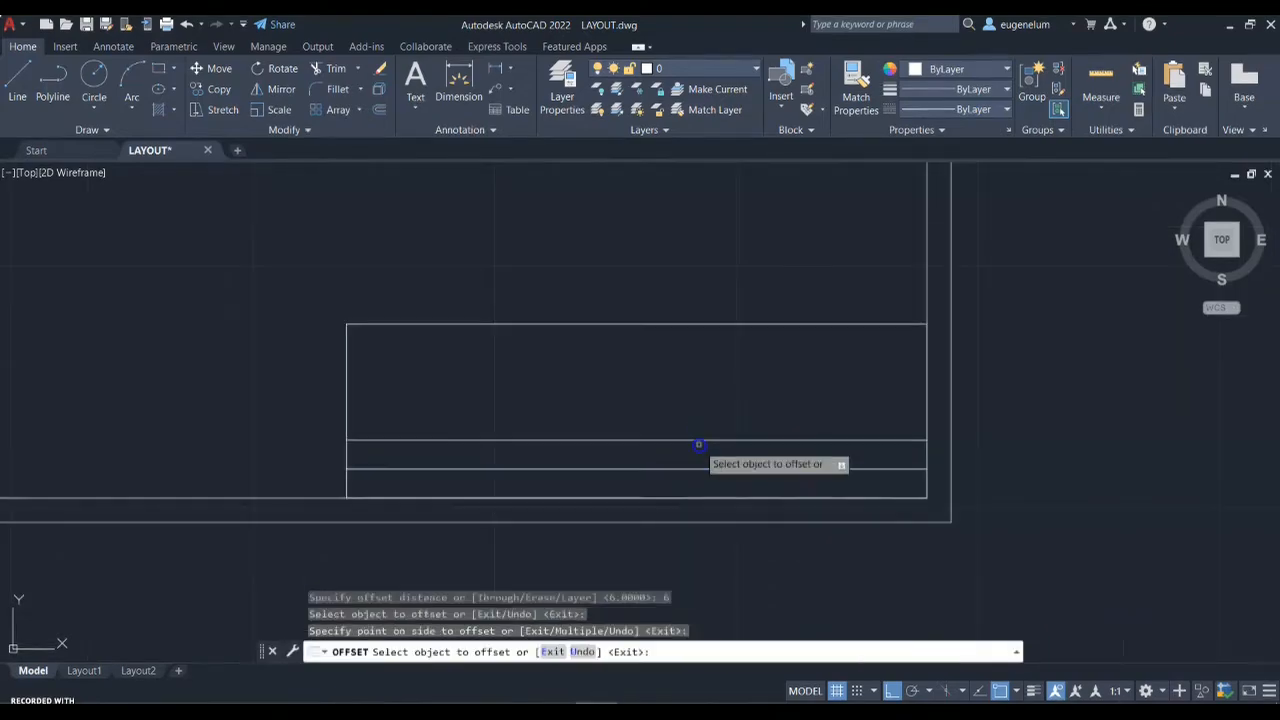
key("Return")
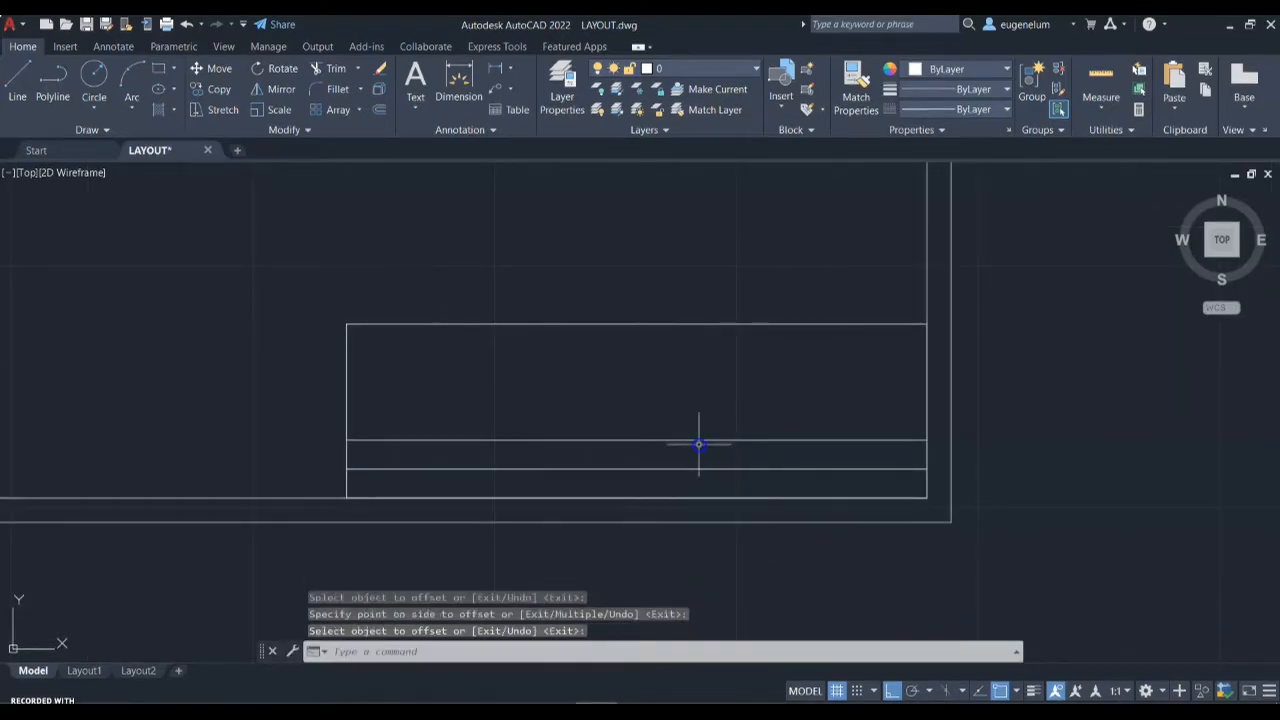
- Draw a 120 by 36 title block rectangle inside the inner border, starting from its lower-right corner
scroll(714, 449, "down", 2)
scroll(730, 464, "up", 2)
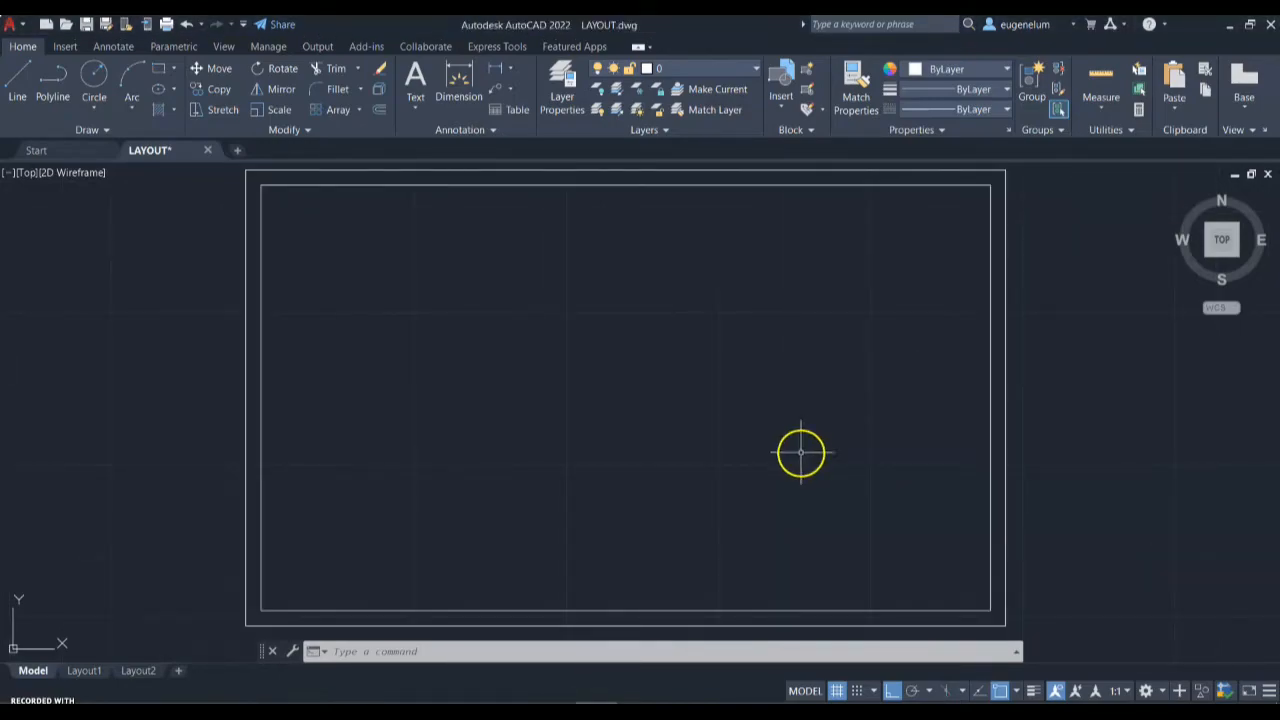
middle_click_drag(794, 457, 628, 400)
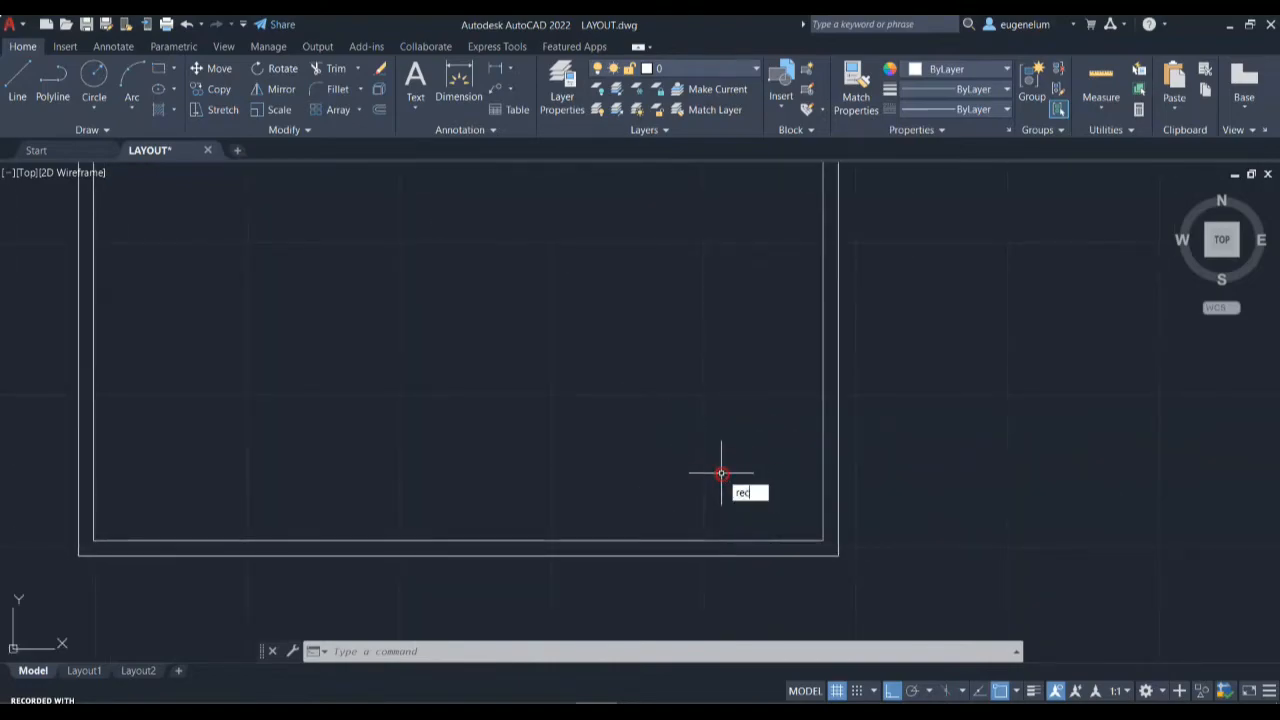
key("Return")
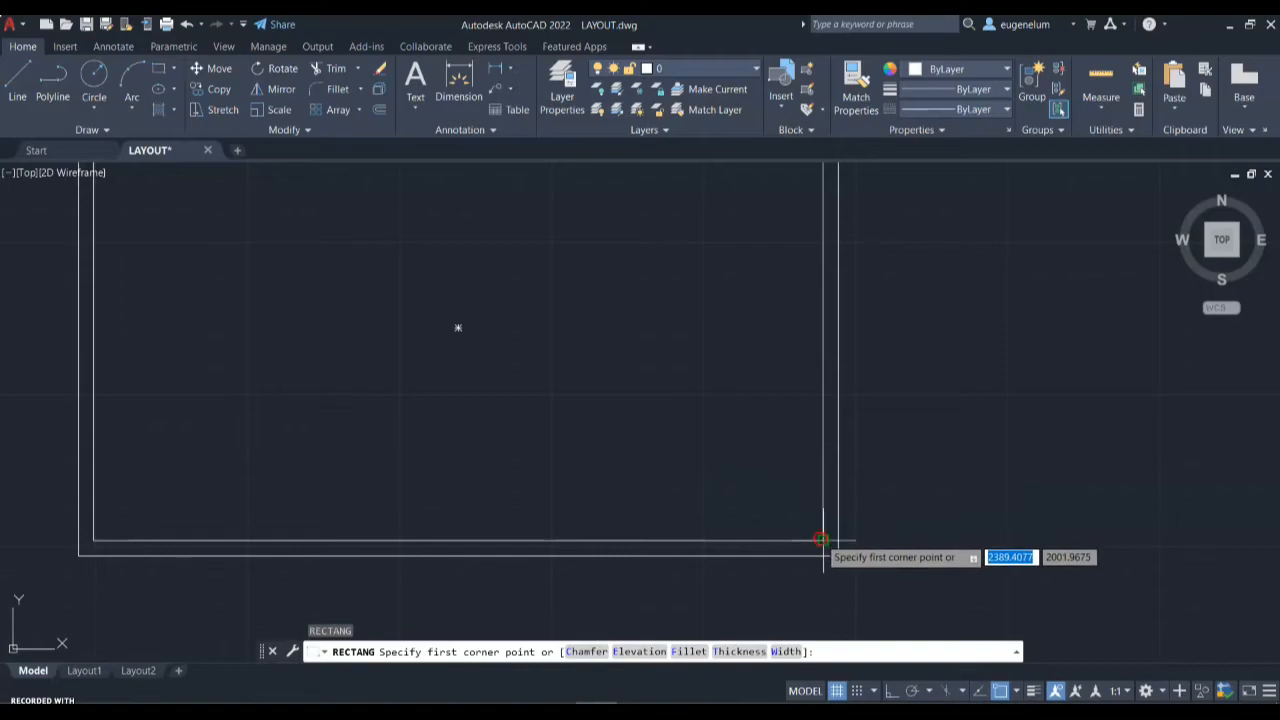
left_click(821, 540)
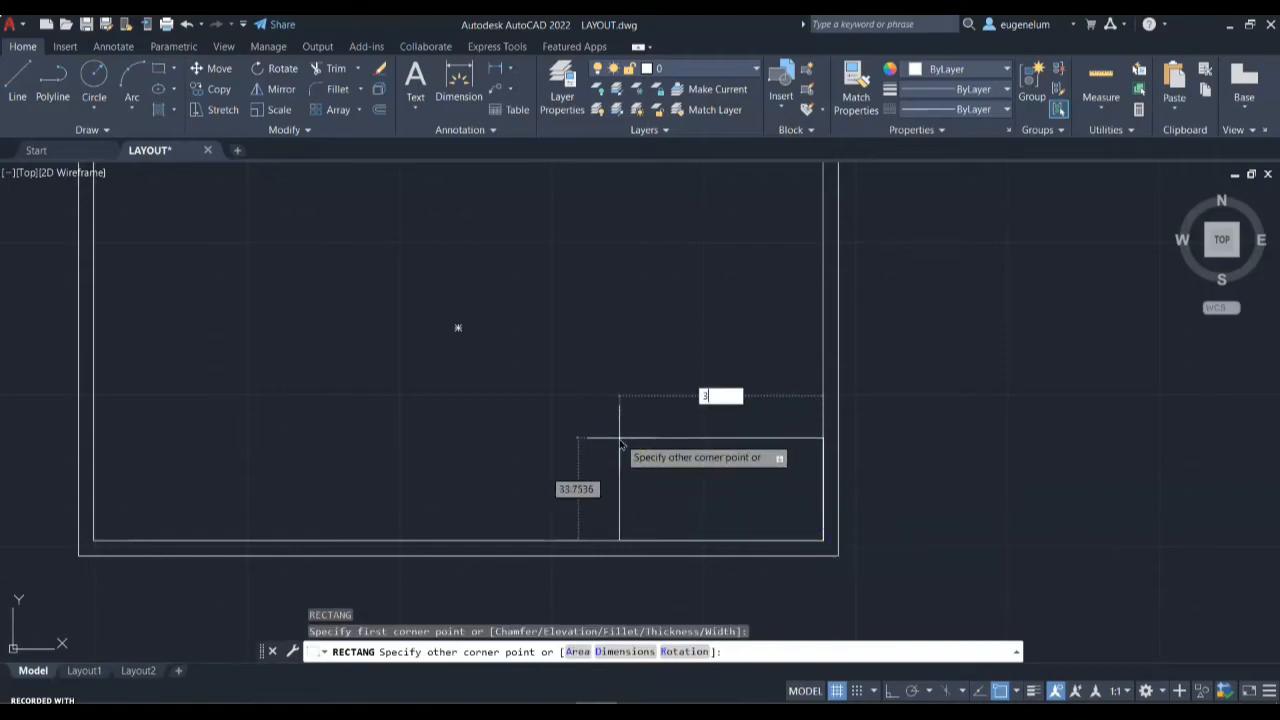
type("120")
key("Tab")
type("3")
key("Return")
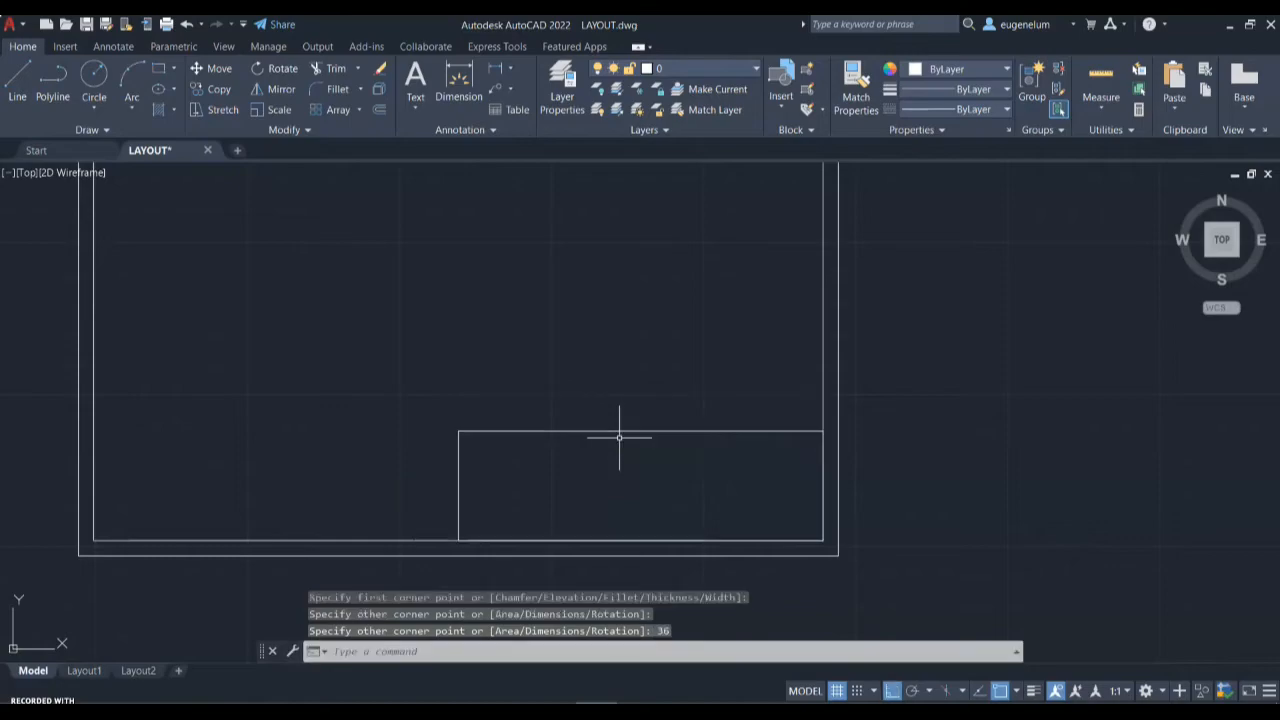
- Draw a 120-unit horizontal line across the title block, starting 6 units above its lower-left corner using an extension snap
scroll(630, 450, "down", 2)
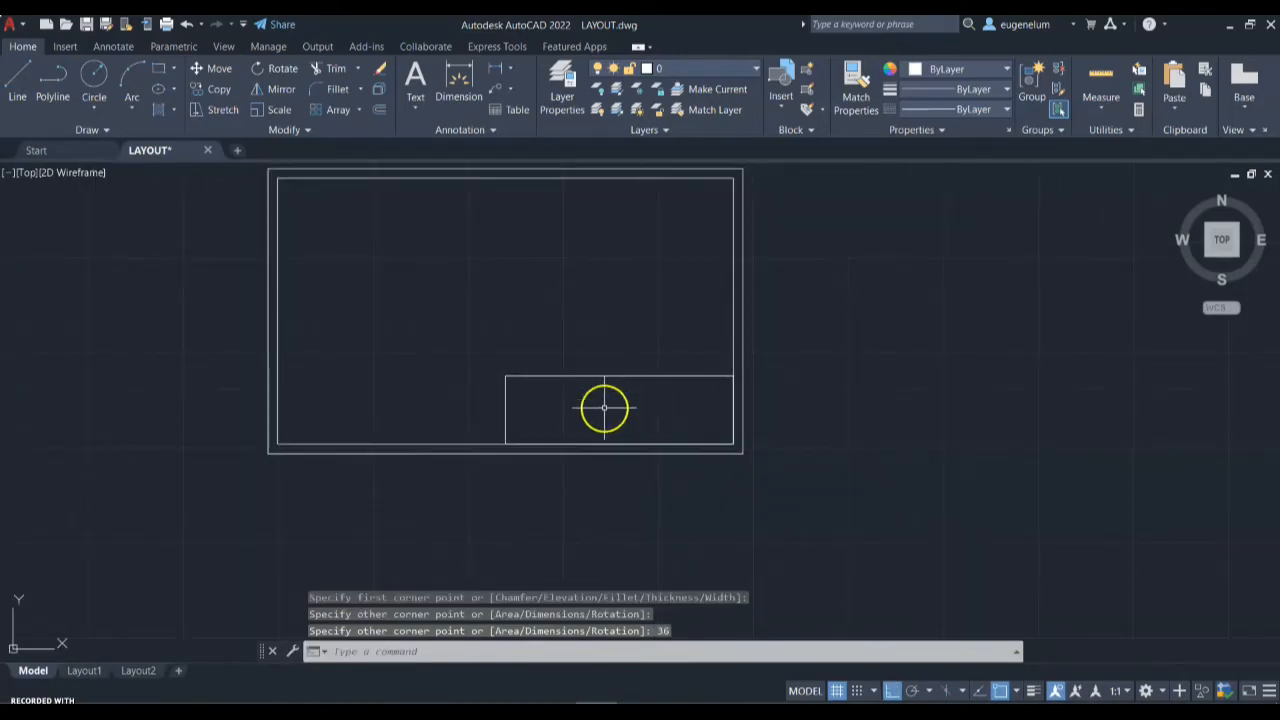
scroll(606, 410, "up", 4)
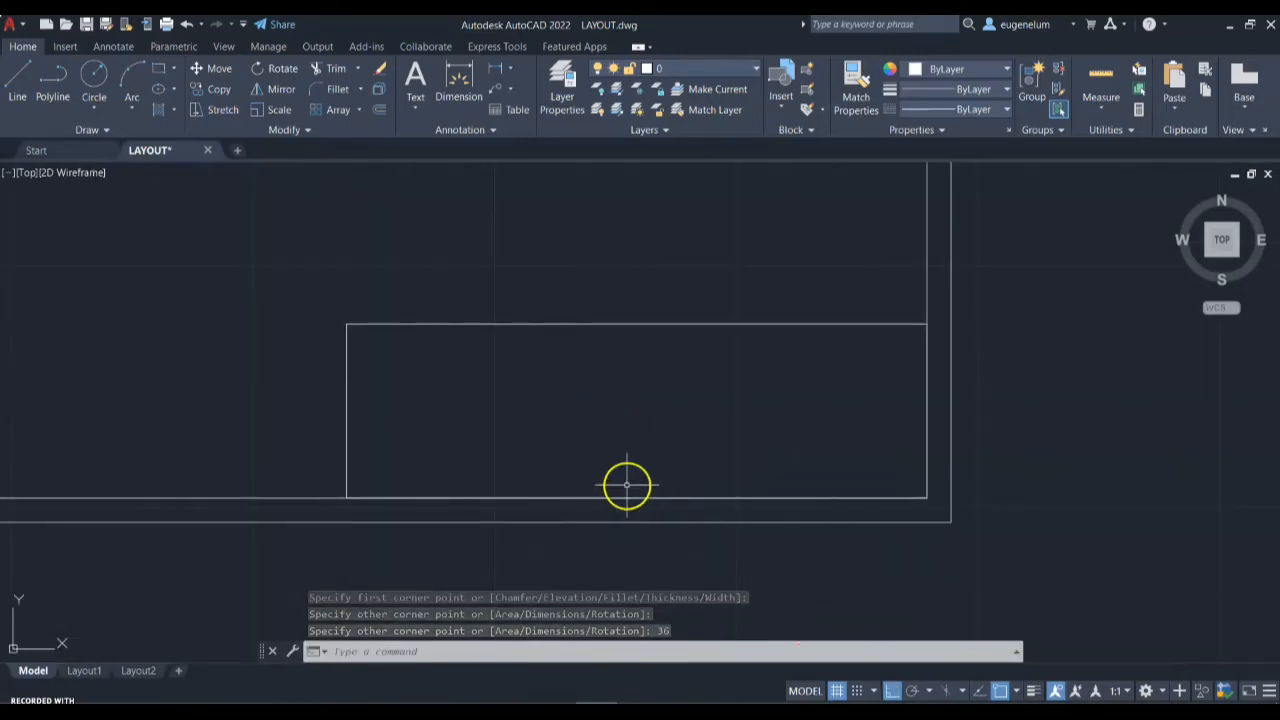
type("l")
key("Return")
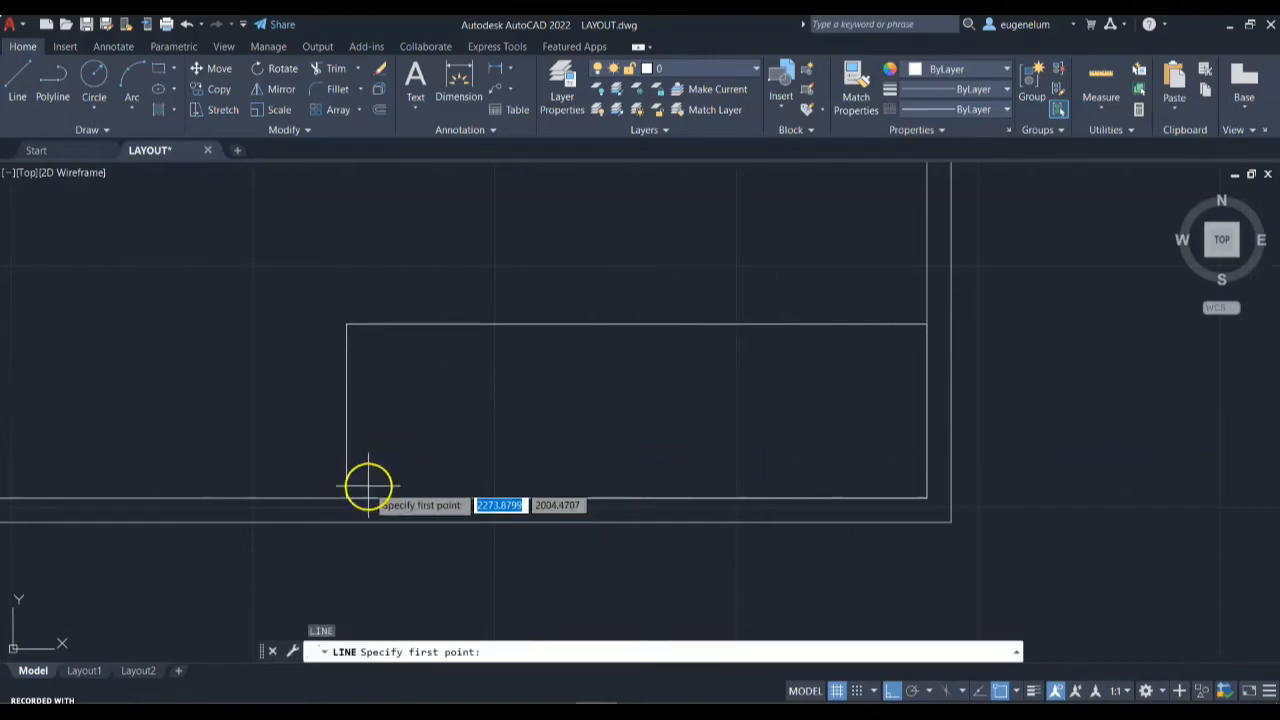
type("ext")
key("Return")
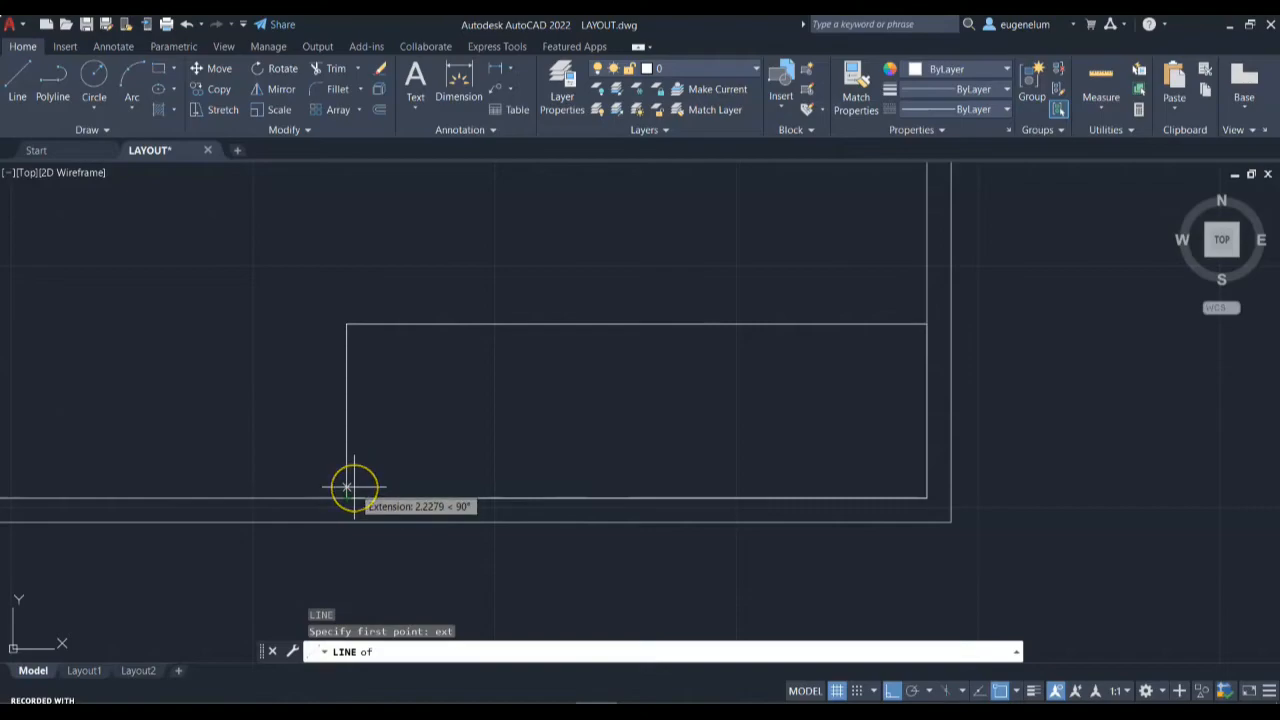
type("6")
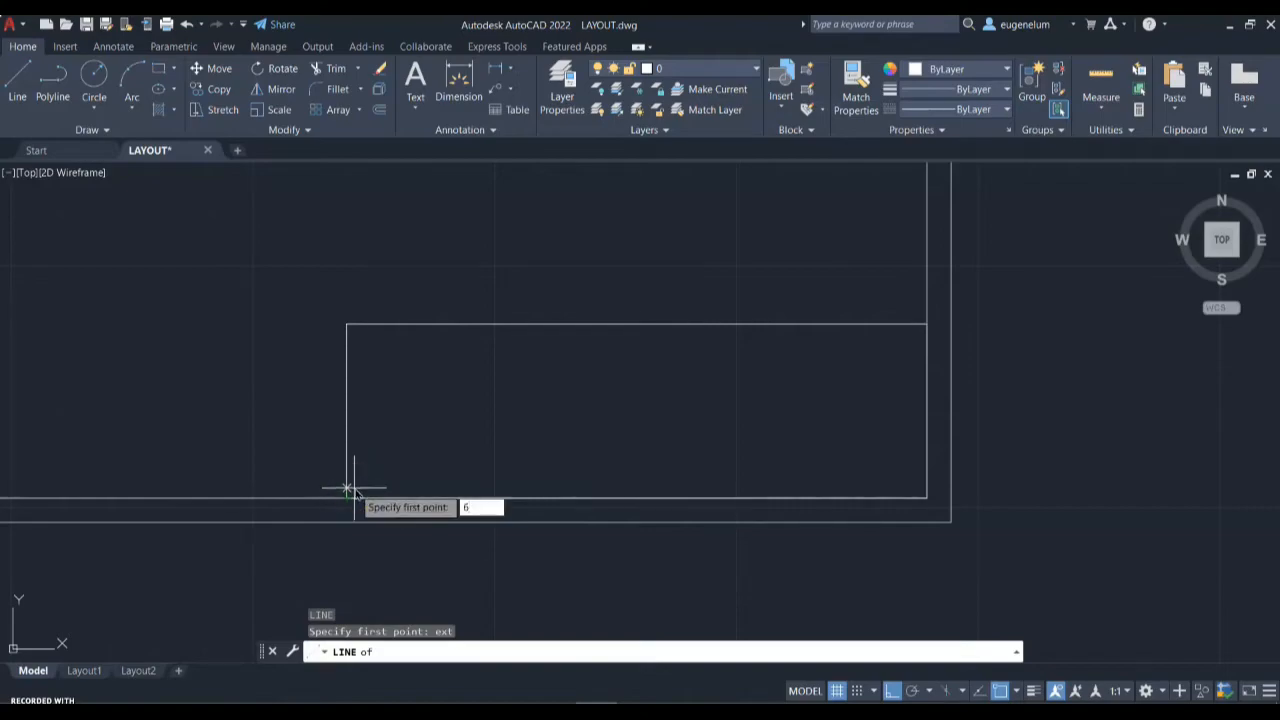
key("Return")
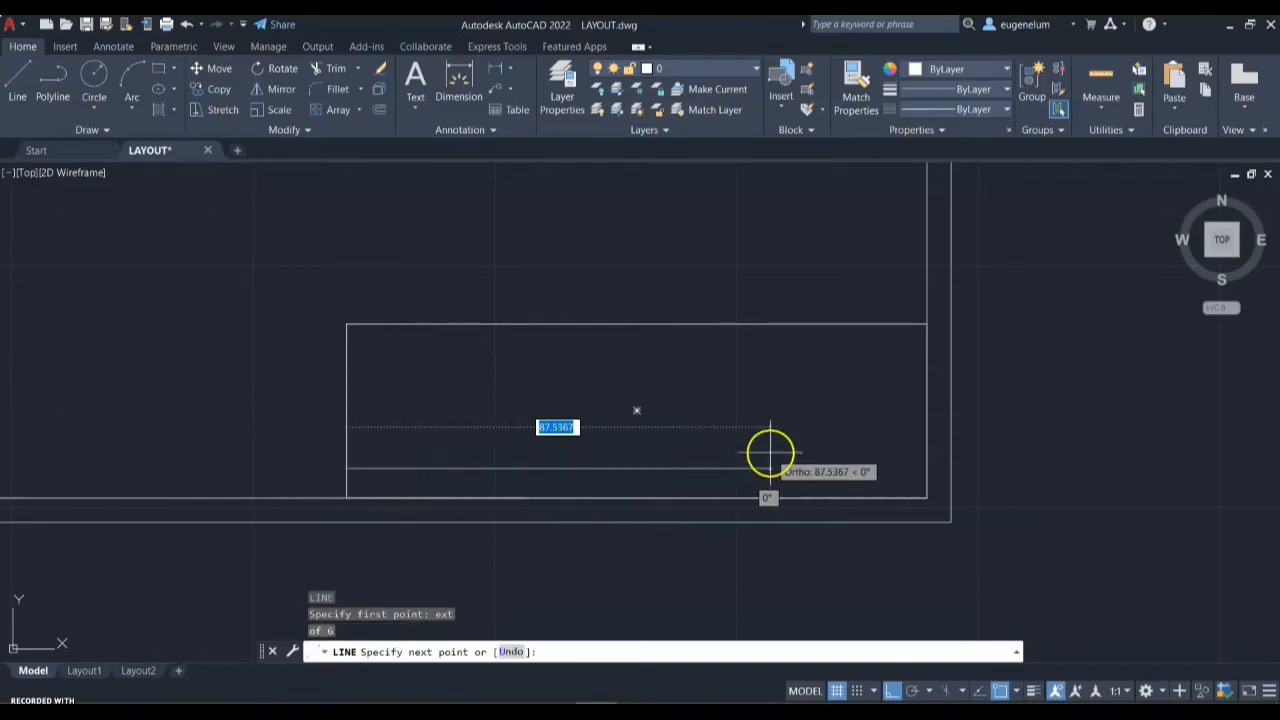
type("120")
key("Return")
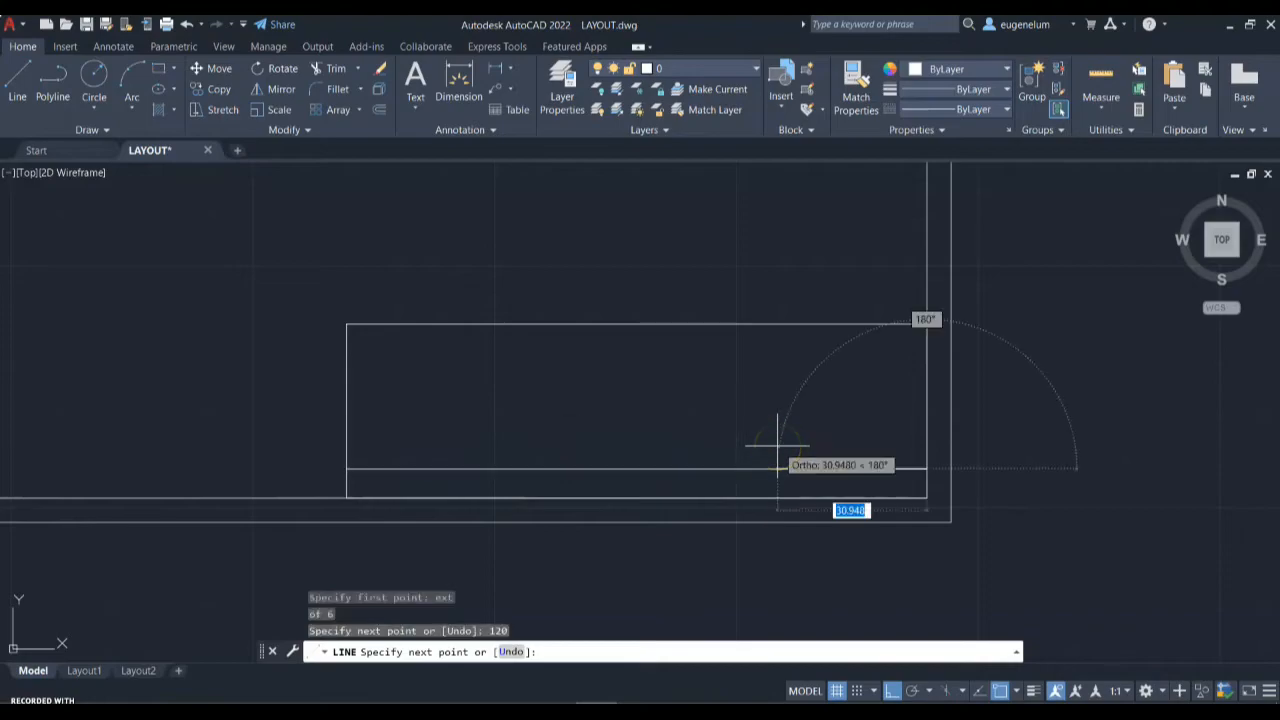
key("Escape")
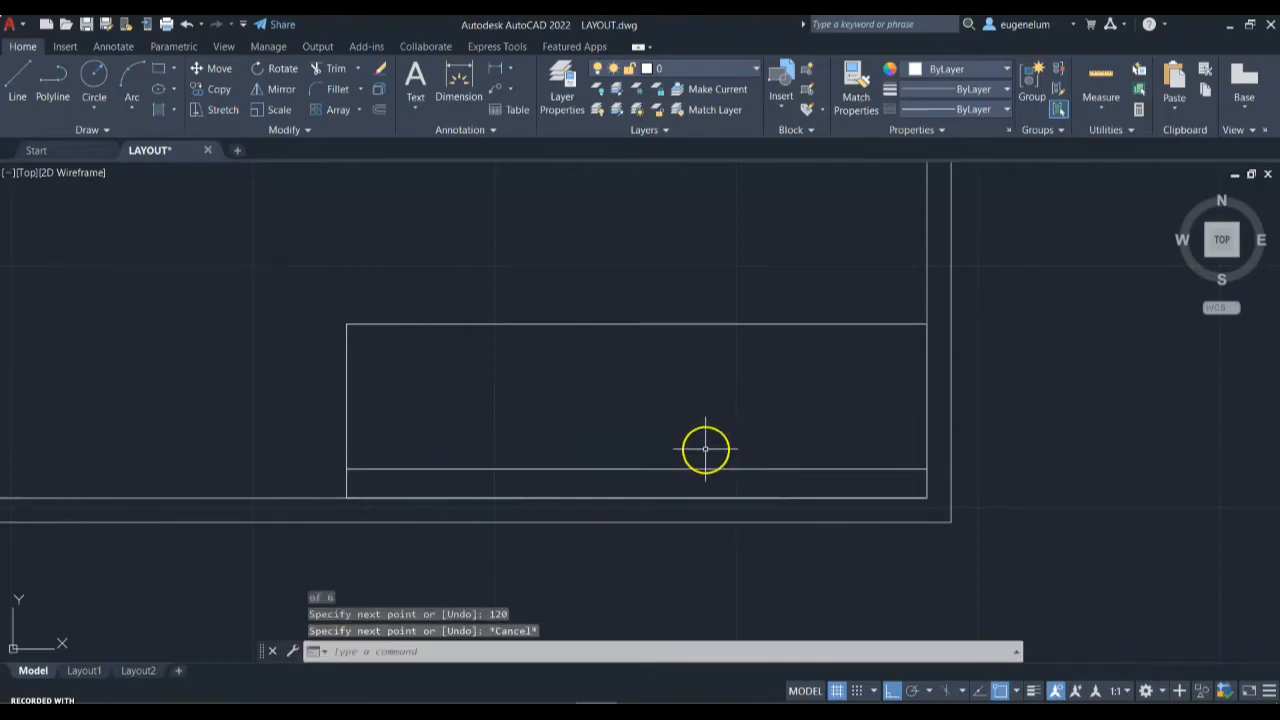
- Offset the title block's horizontal line 6 units upward to form a second row
type("of")
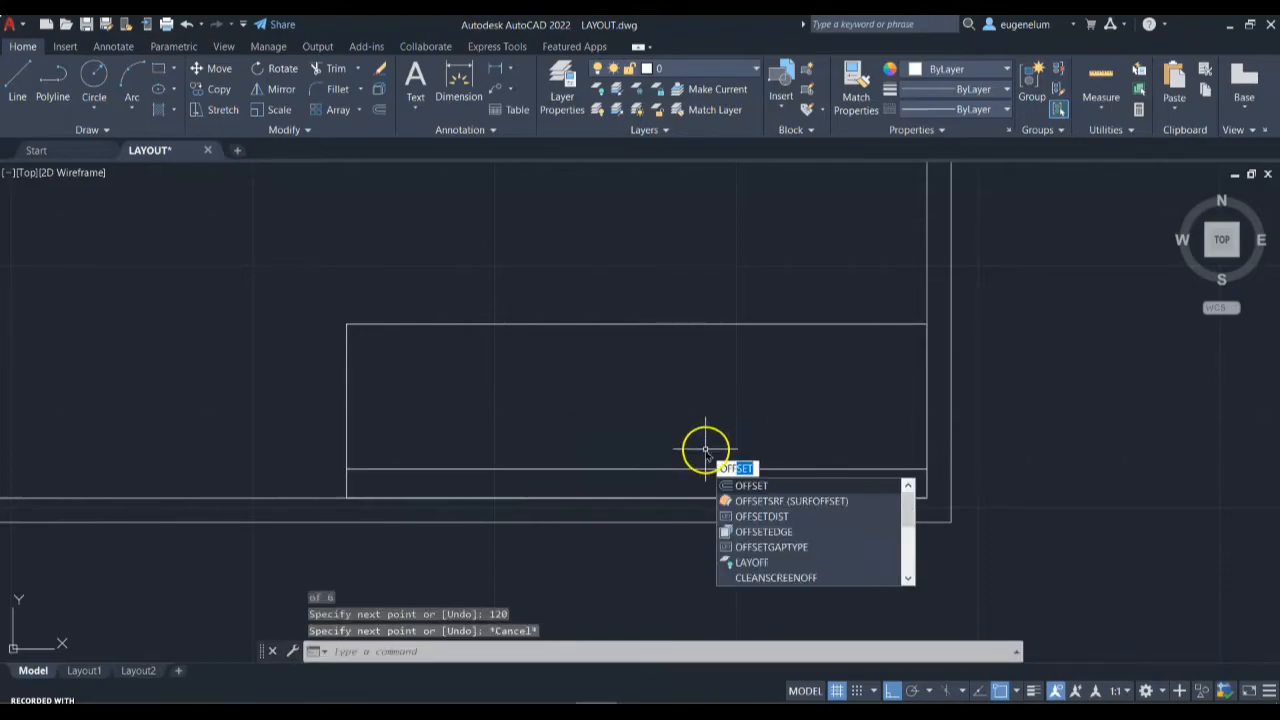
key("Return")
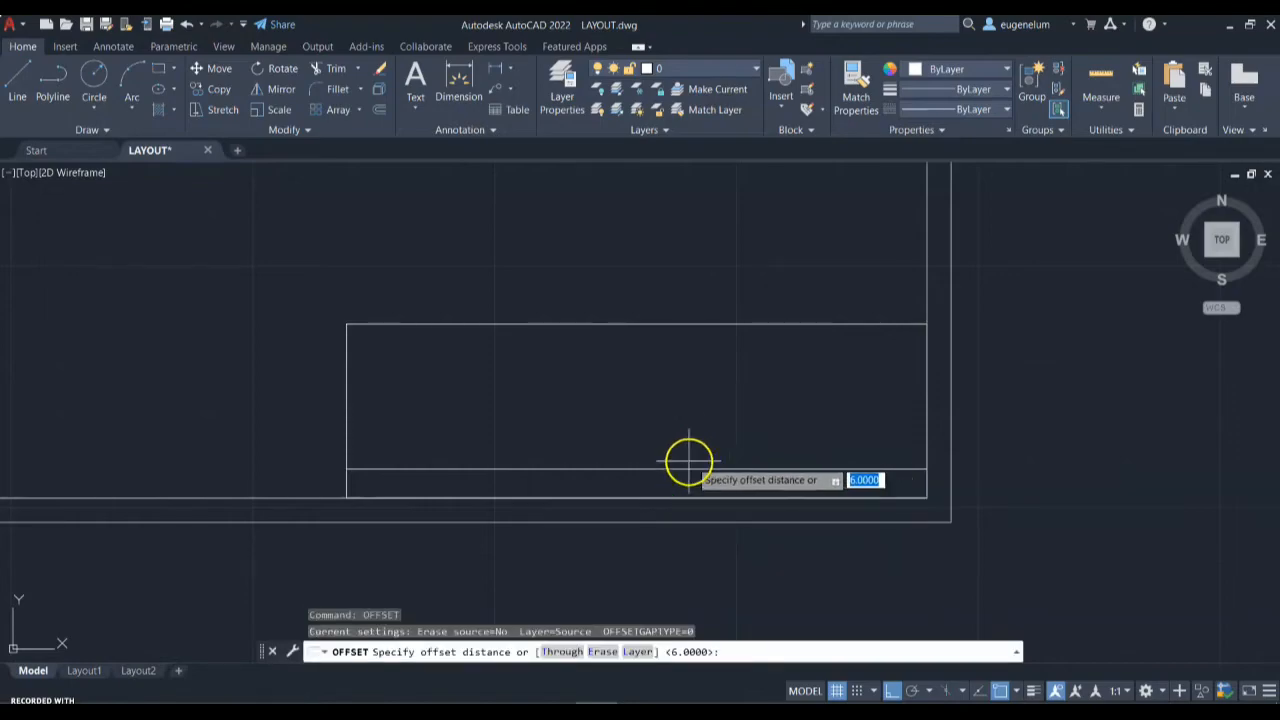
key("Return")
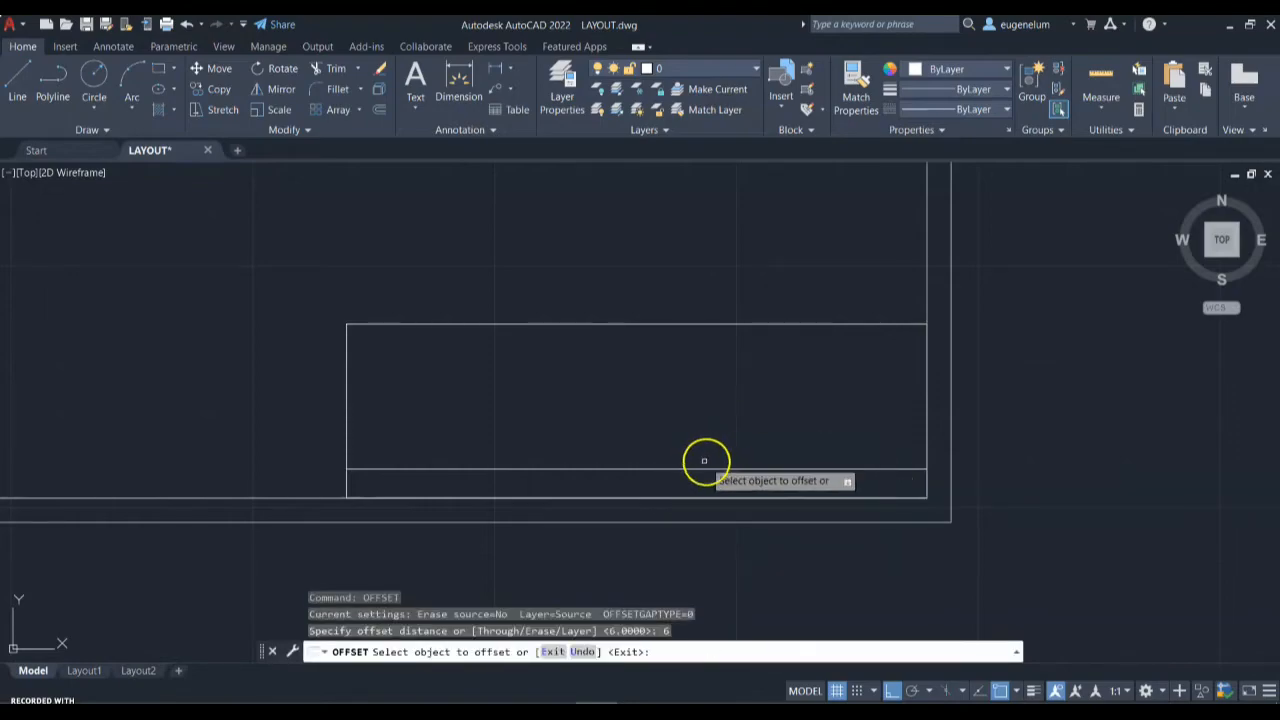
left_click(696, 468)
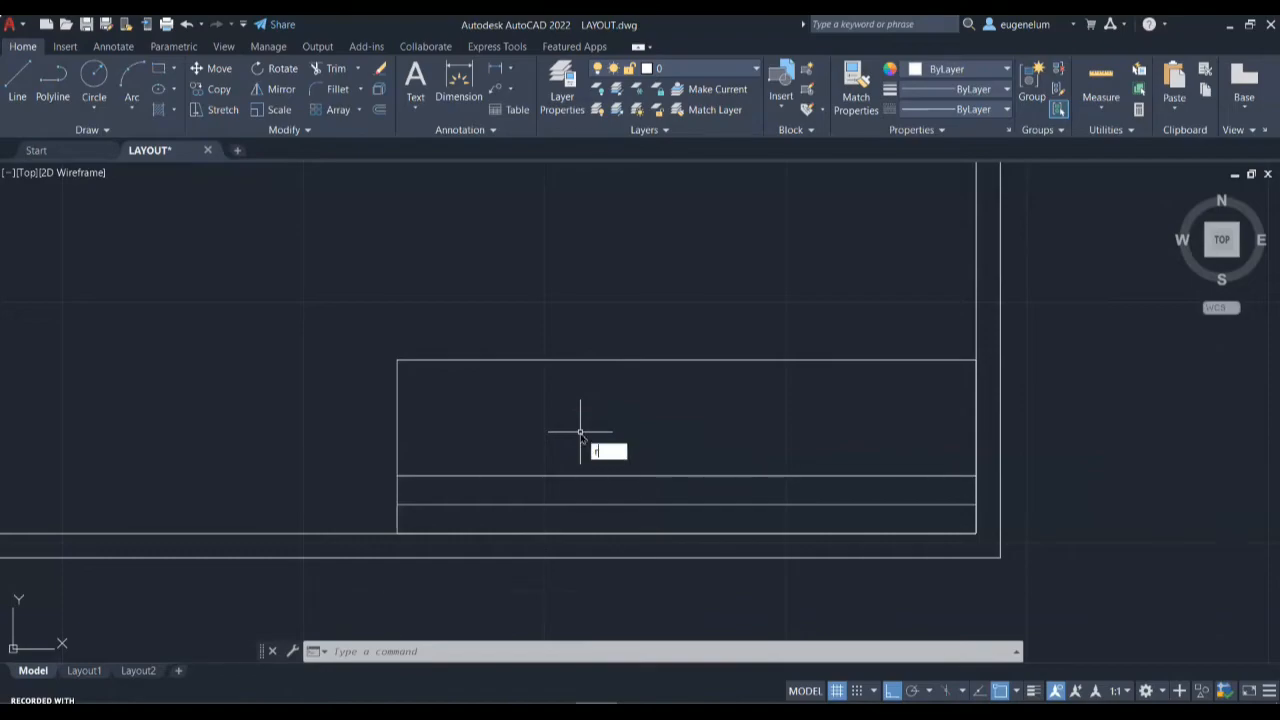
- Draw a 36-unit vertical line down through the title block, starting 40 units right of its upper-left corner using an extension snap
key("BackSpace")
type("l")
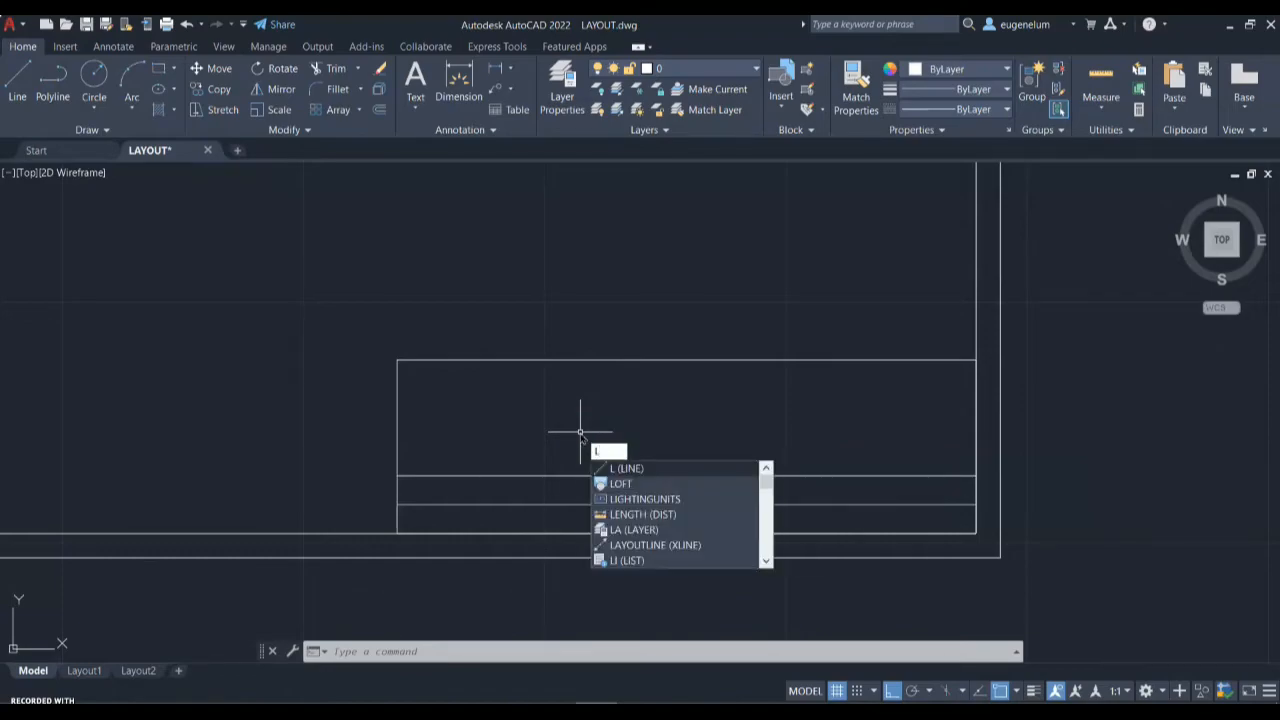
key("Return")
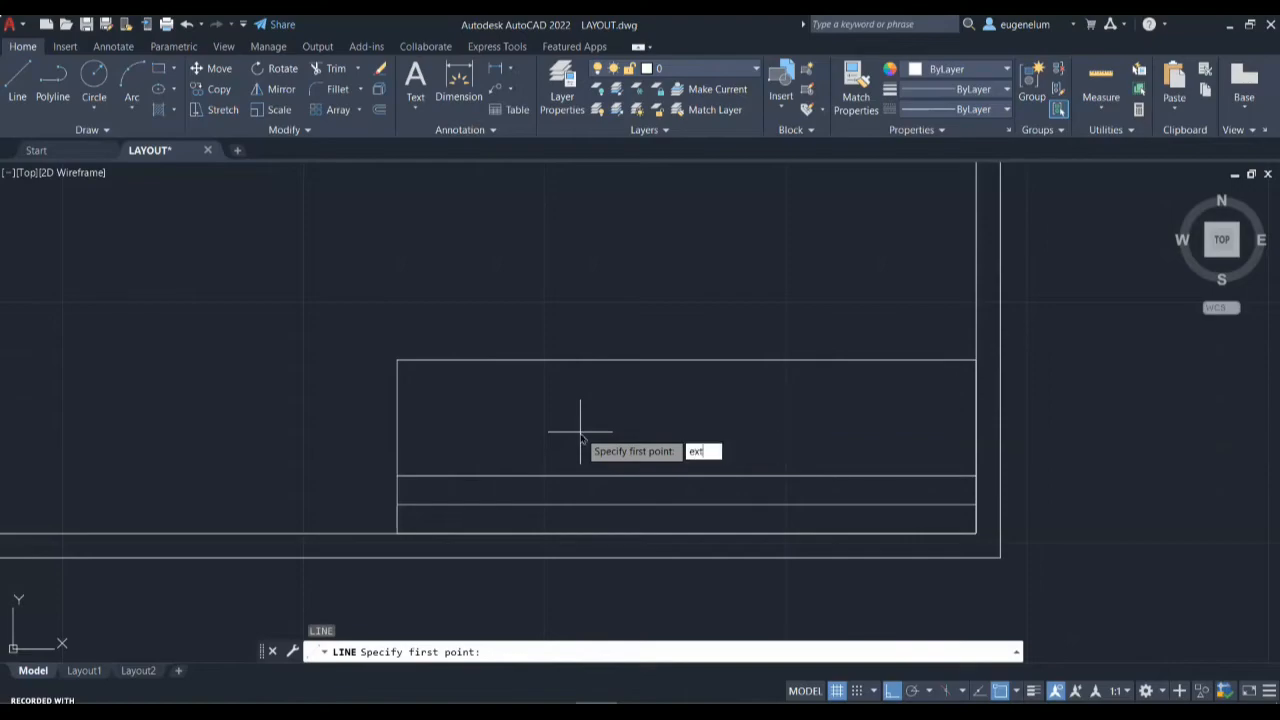
type("ext")
key("Return")
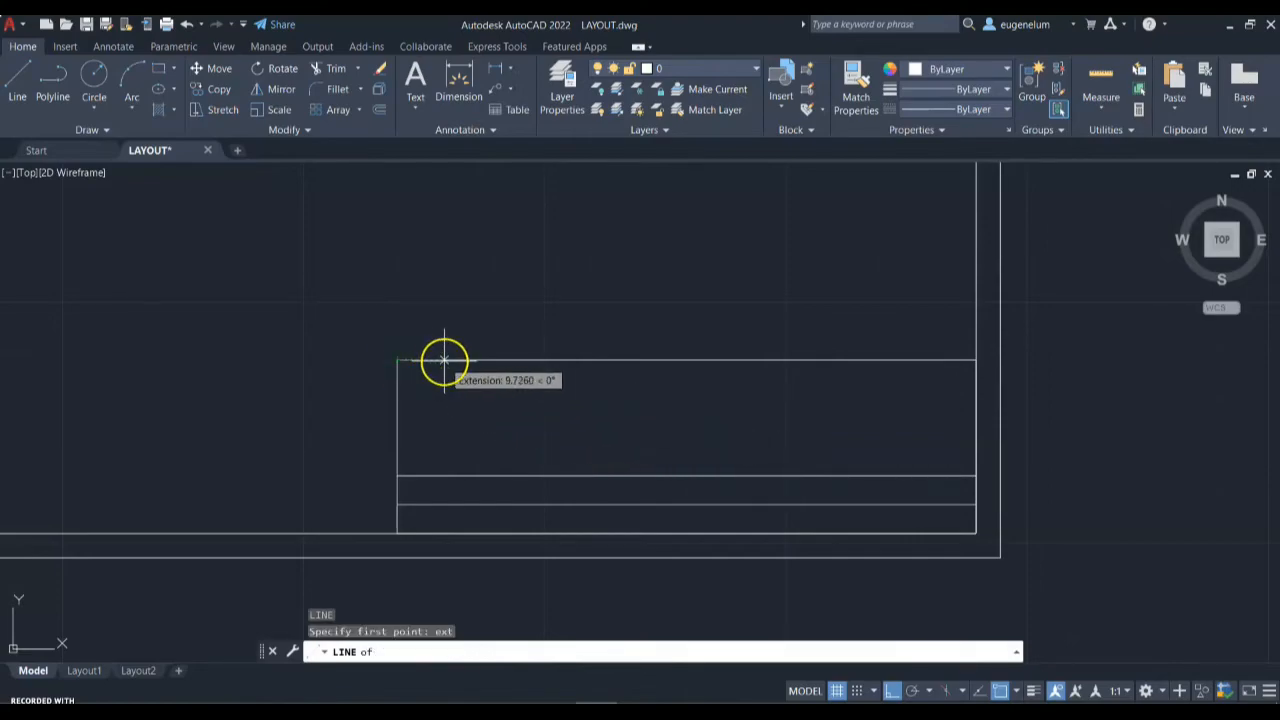
type("40")
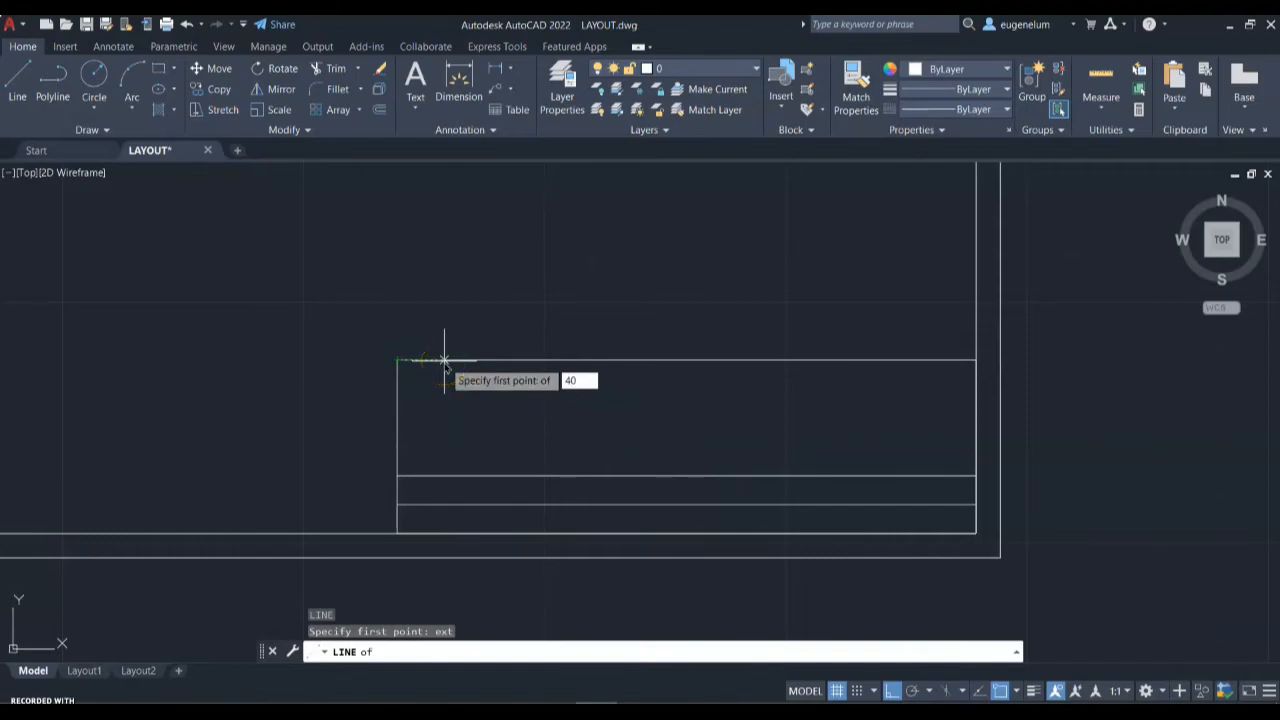
key("Return")
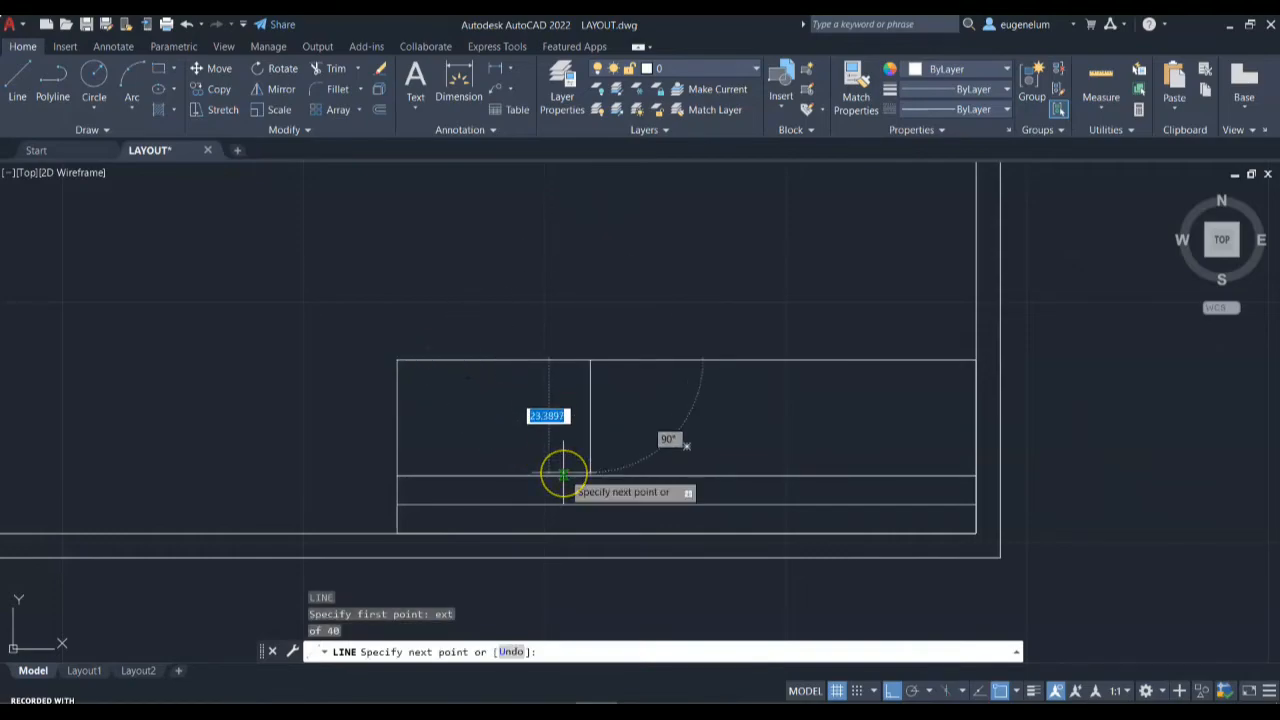
type("36")
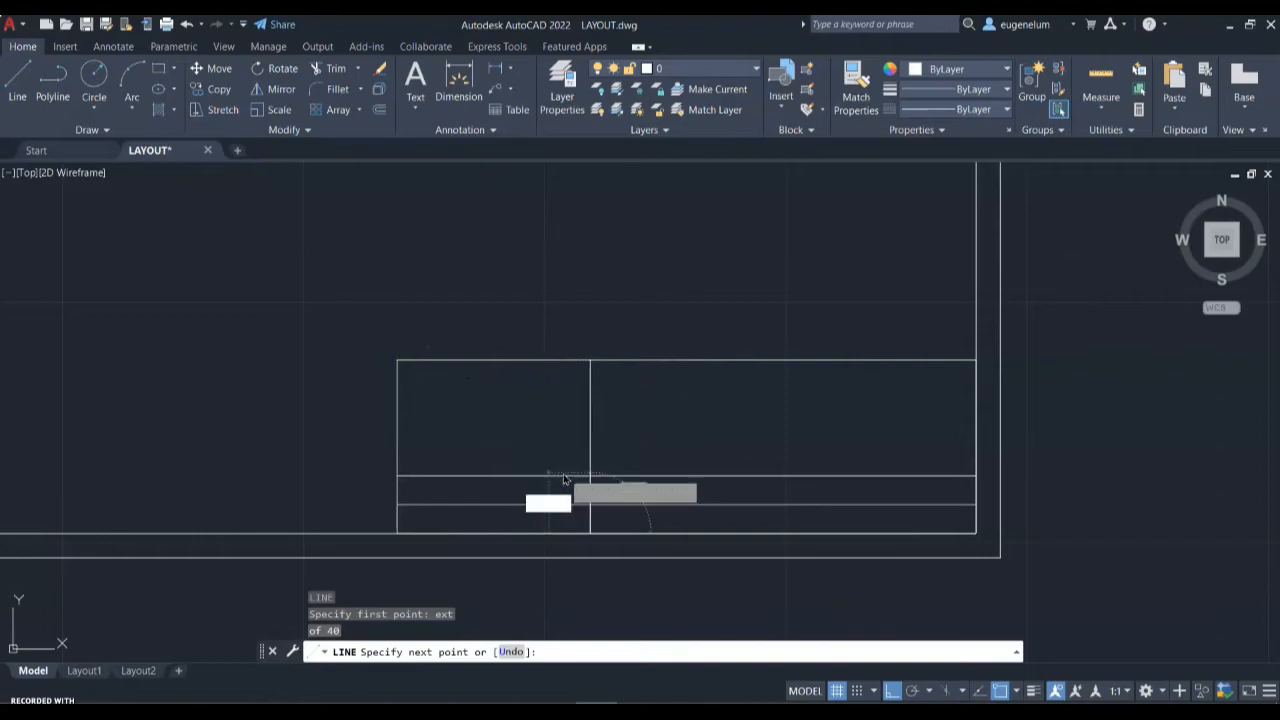
key("Return")
key("Escape")
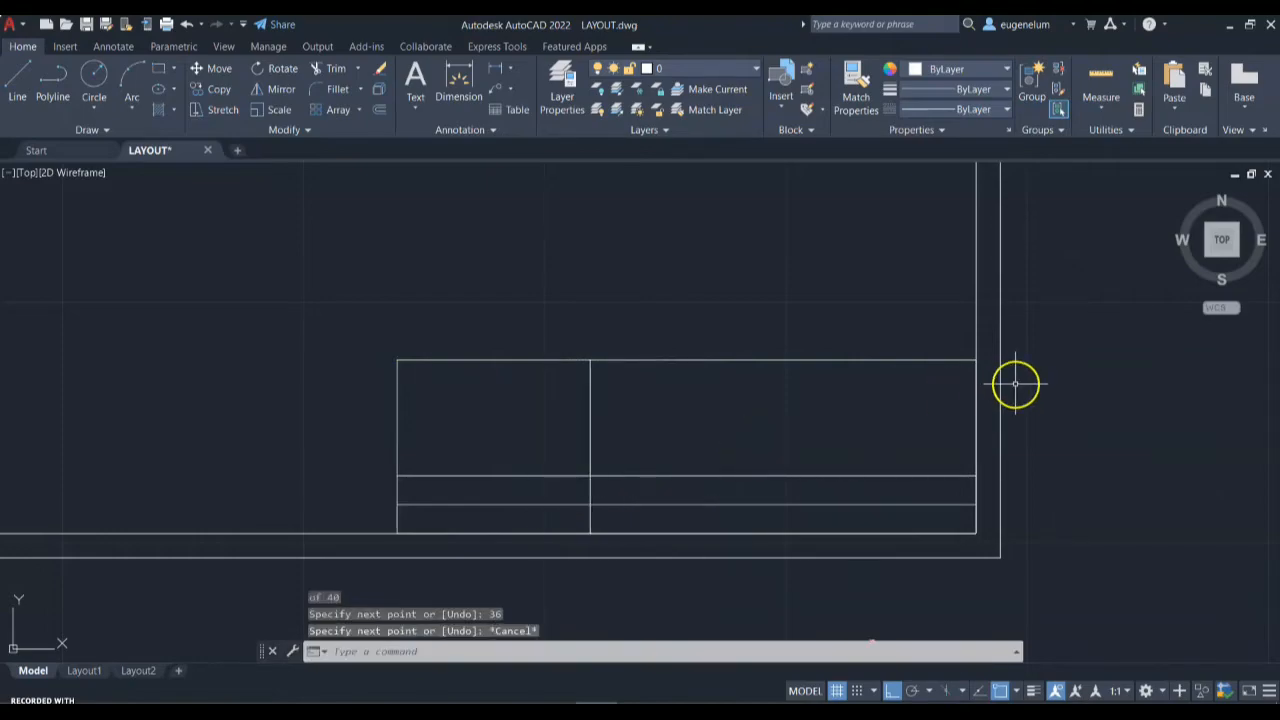
- Draw a vertical line through the two lower rows, 20 units in from the title block's right edge, down to its bottom edge
middle_click_drag(1017, 380, 906, 371)
scroll(770, 382, "up", 2)
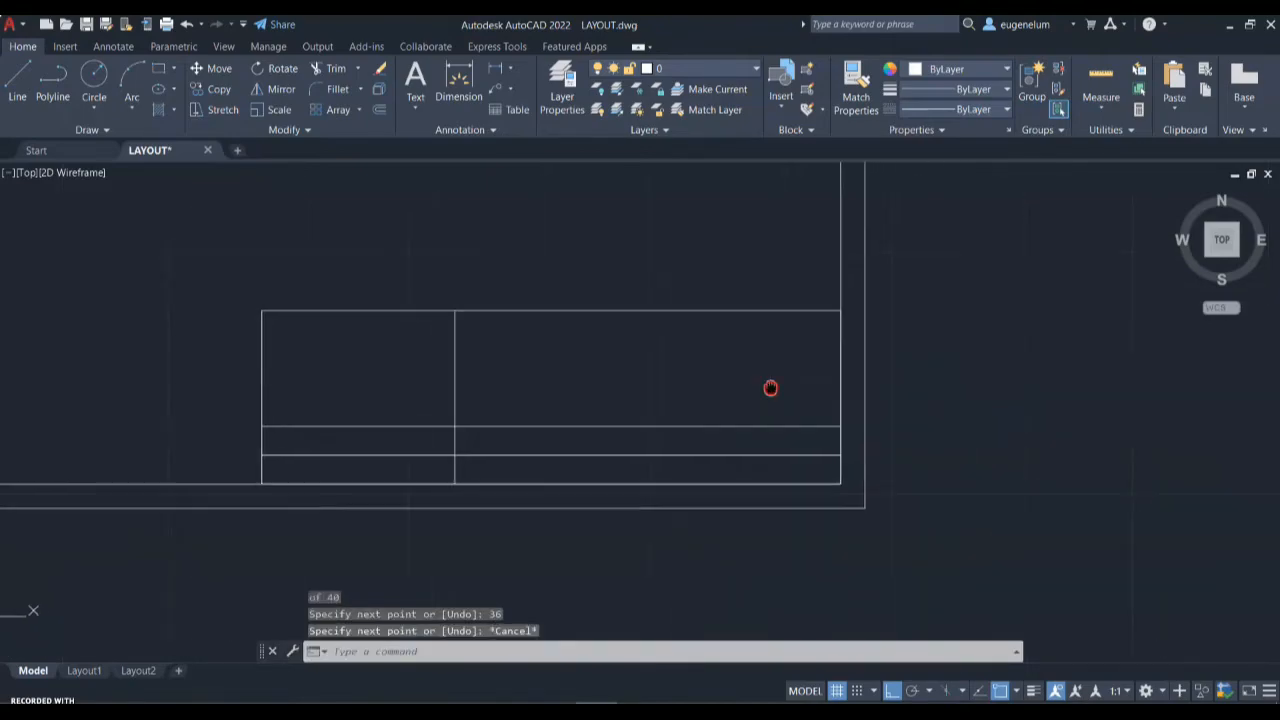
type("l")
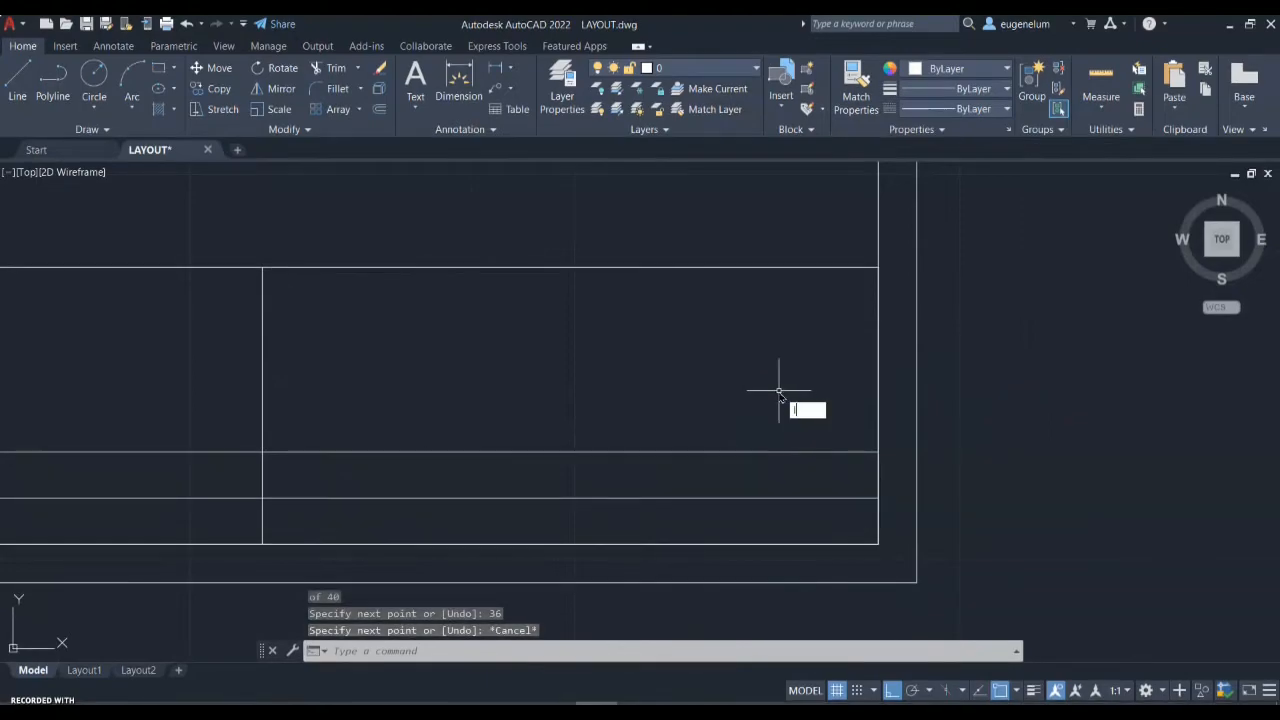
key("Return")
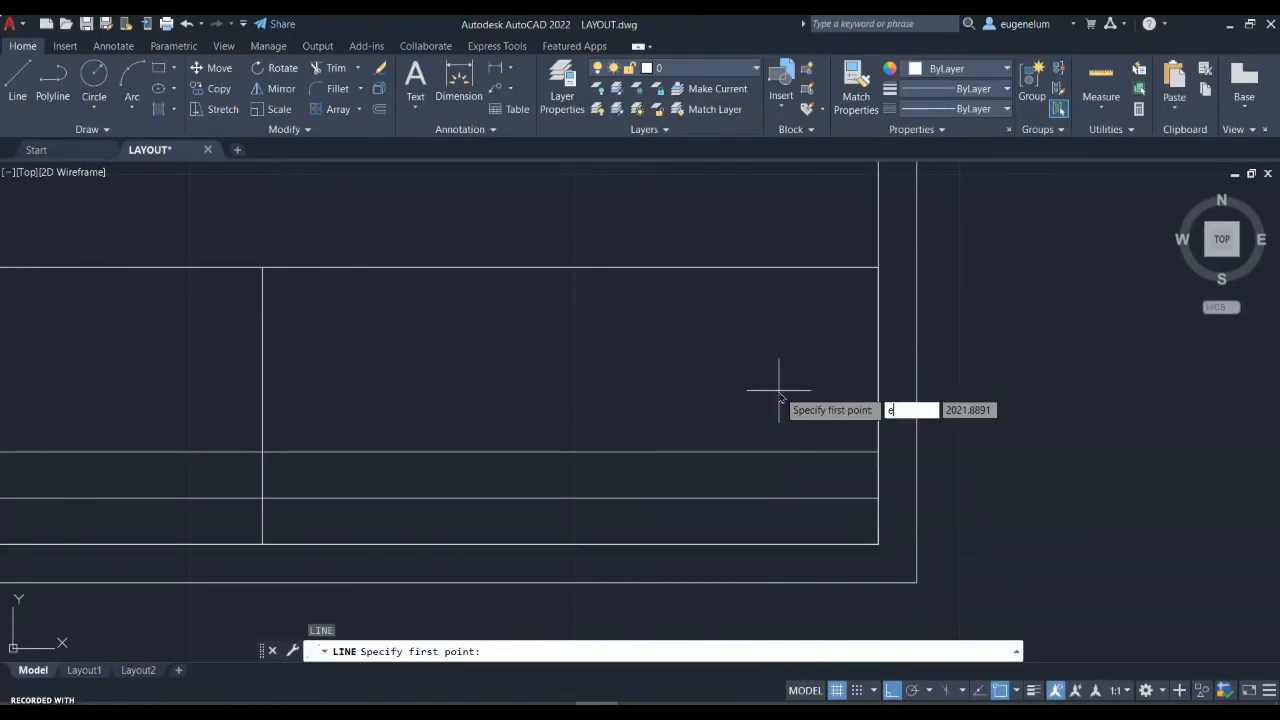
type("ext")
key("Return")
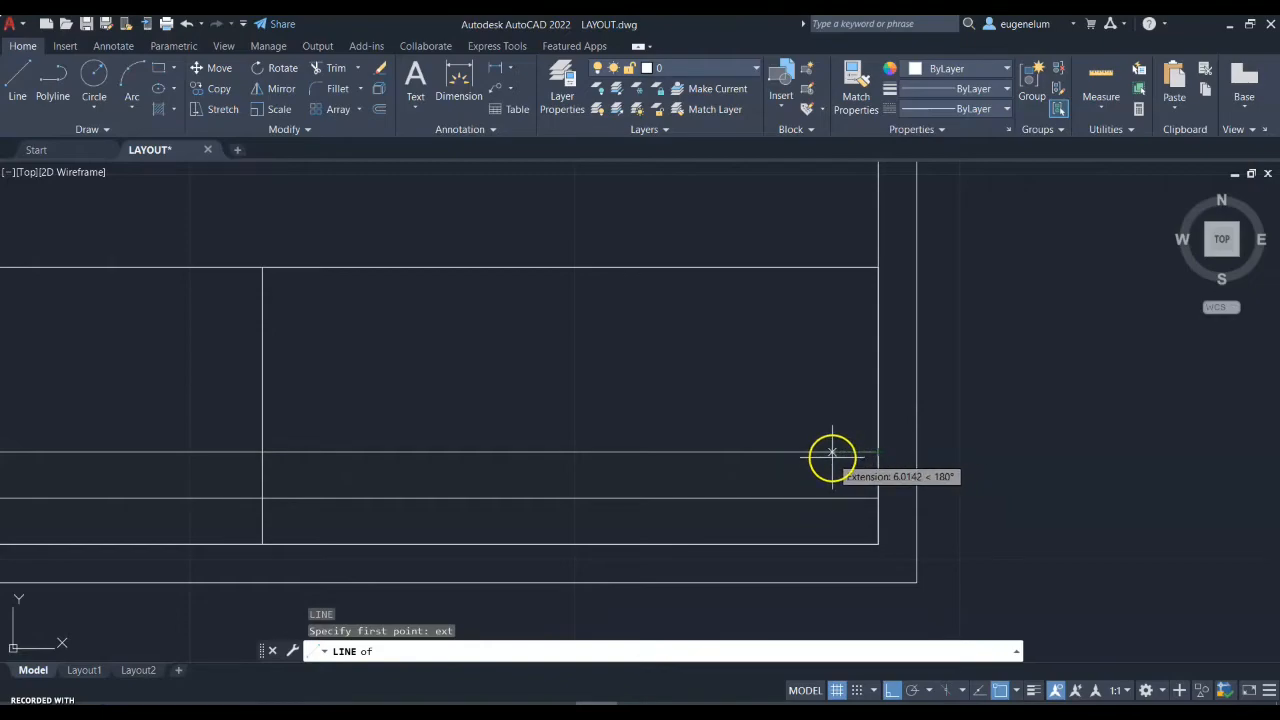
type("20")
key("Return")
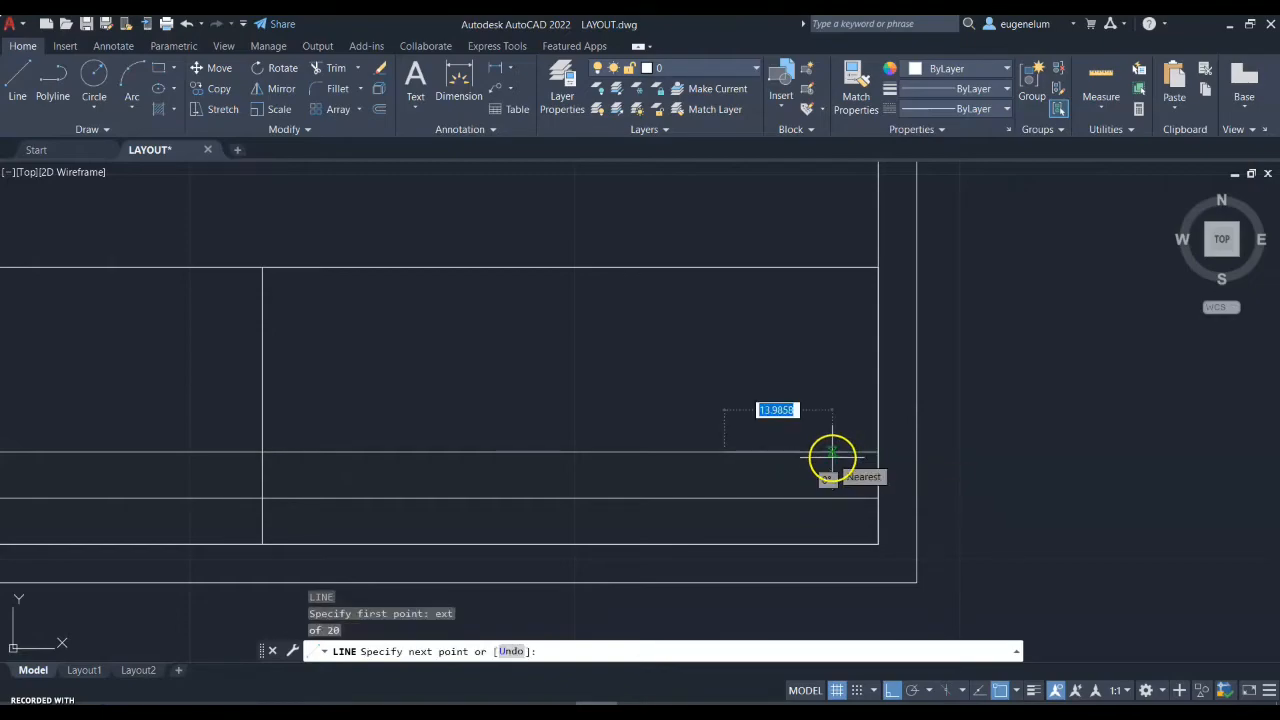
left_click(723, 545)
key("Escape")
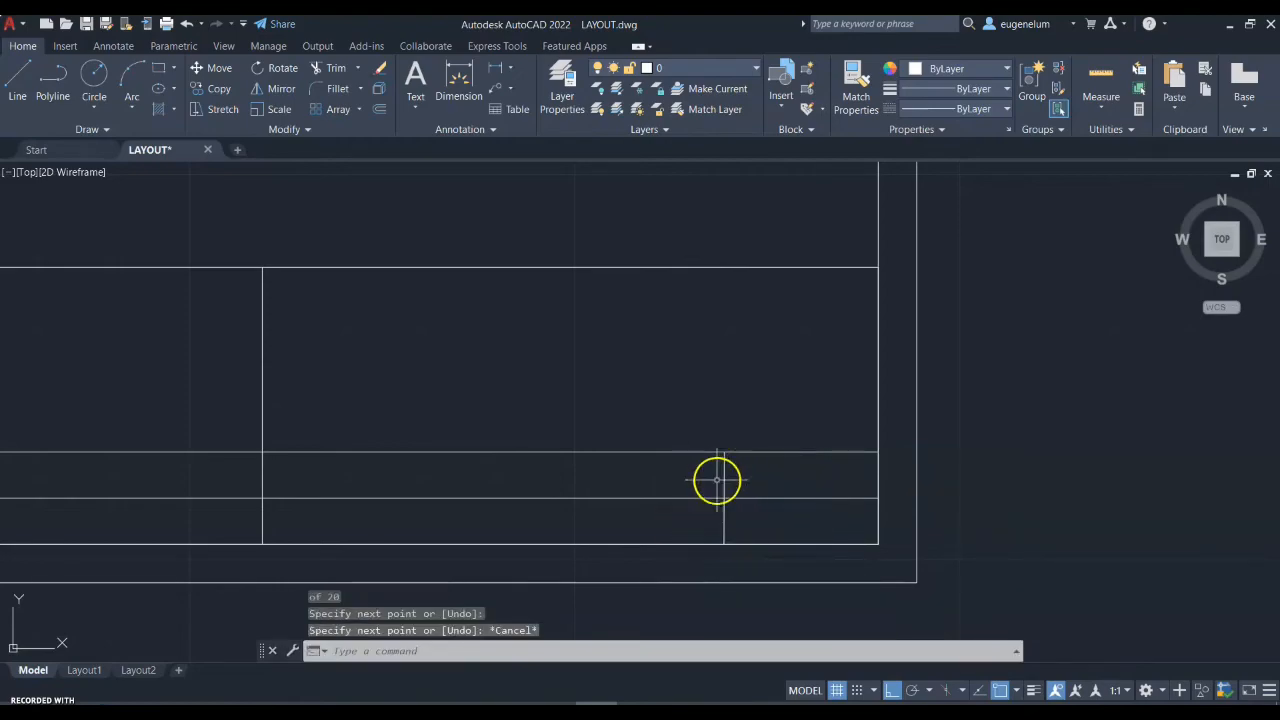
- Offset the short vertical line in the lower rows 40 units to the left
type("o")
key("Return")
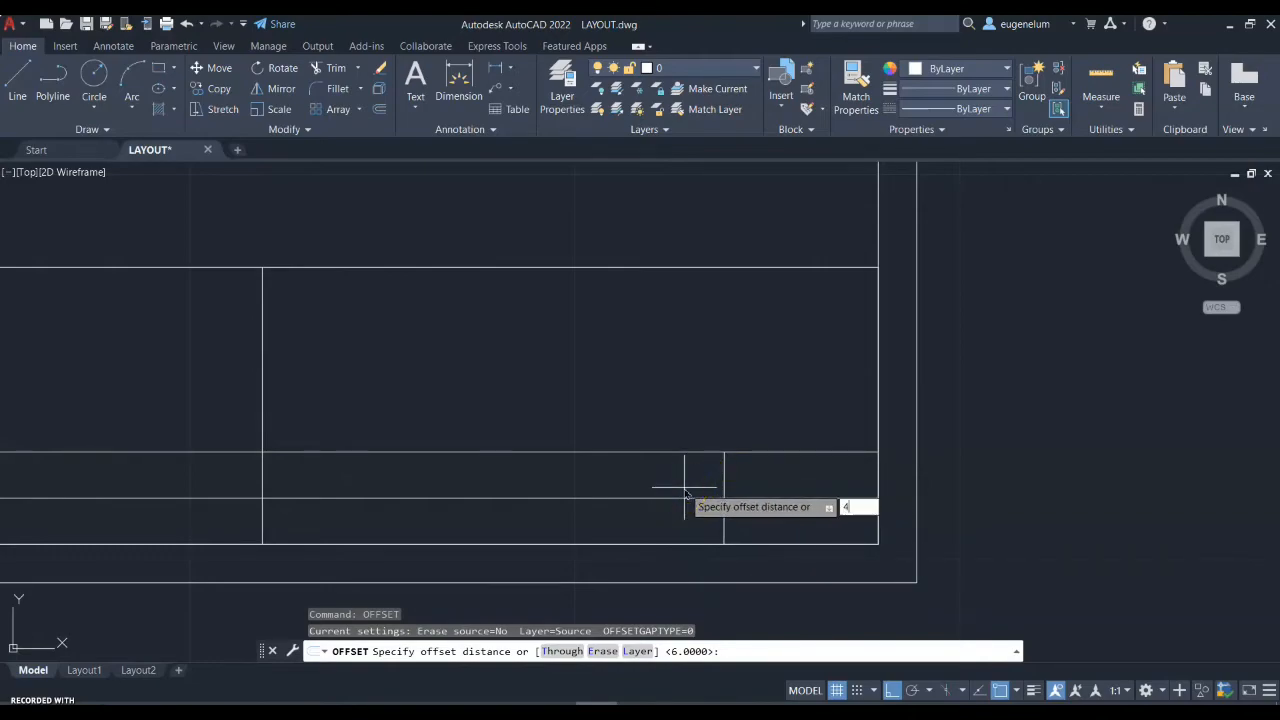
key("Return")
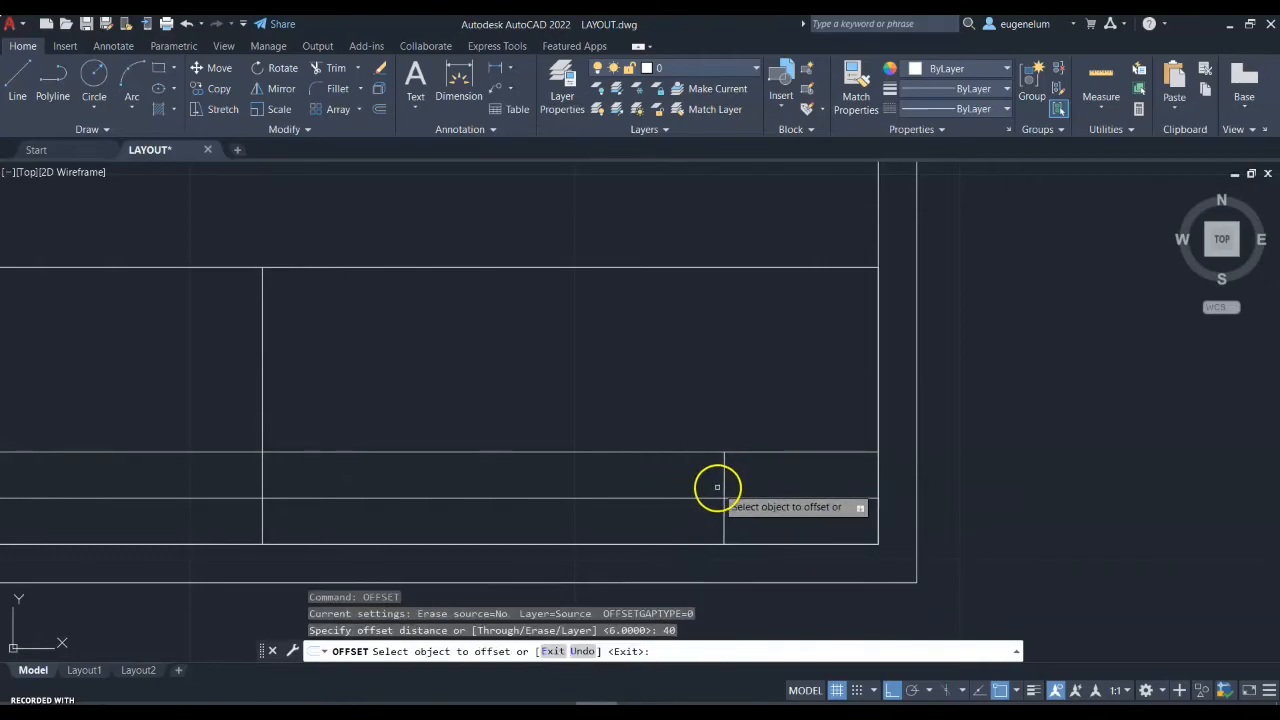
left_click(724, 487)
left_click(597, 506)
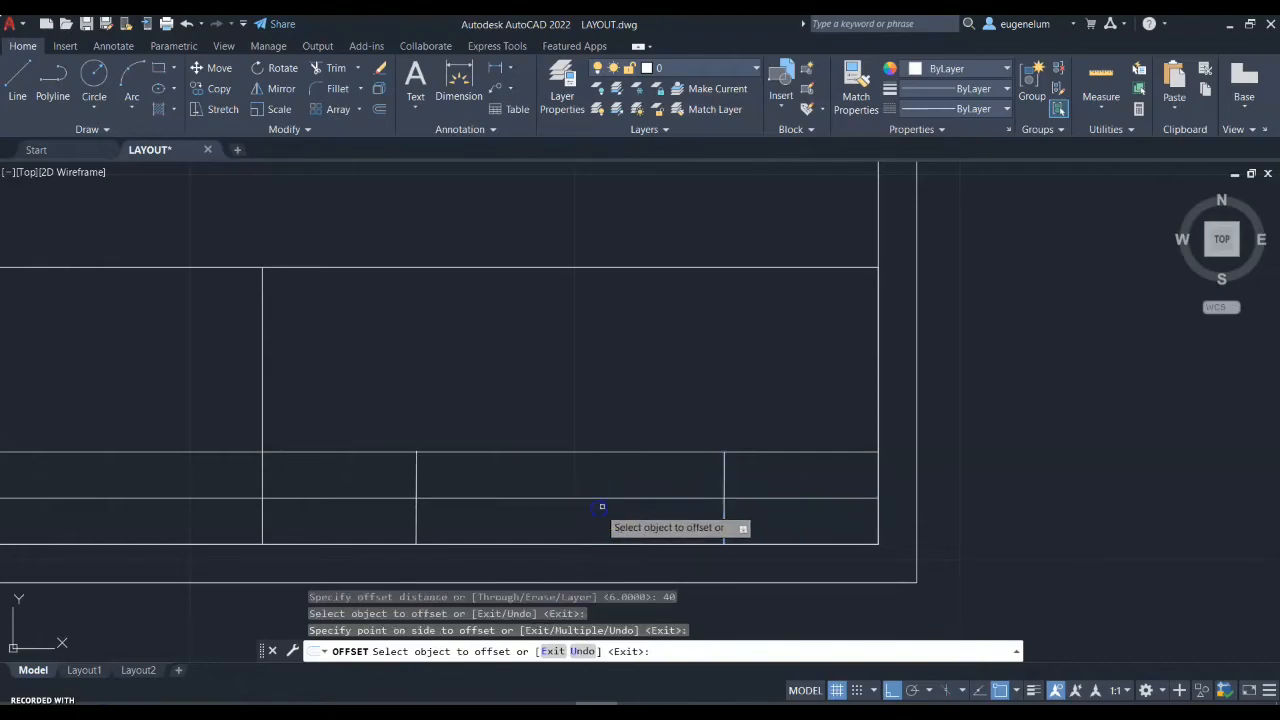
key("Return")
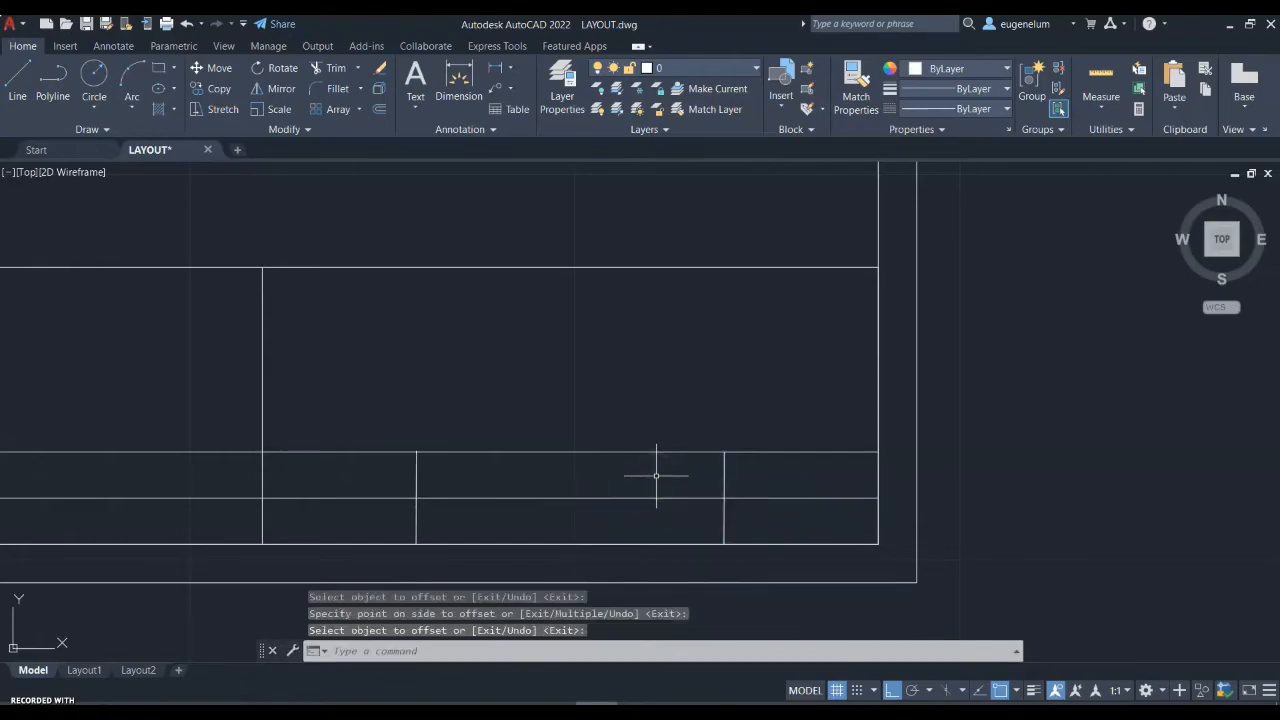
- Draw a line across the large upper-right cell, from the midpoint between its two right corners to the full-height vertical divider
scroll(656, 476, "down", 1)
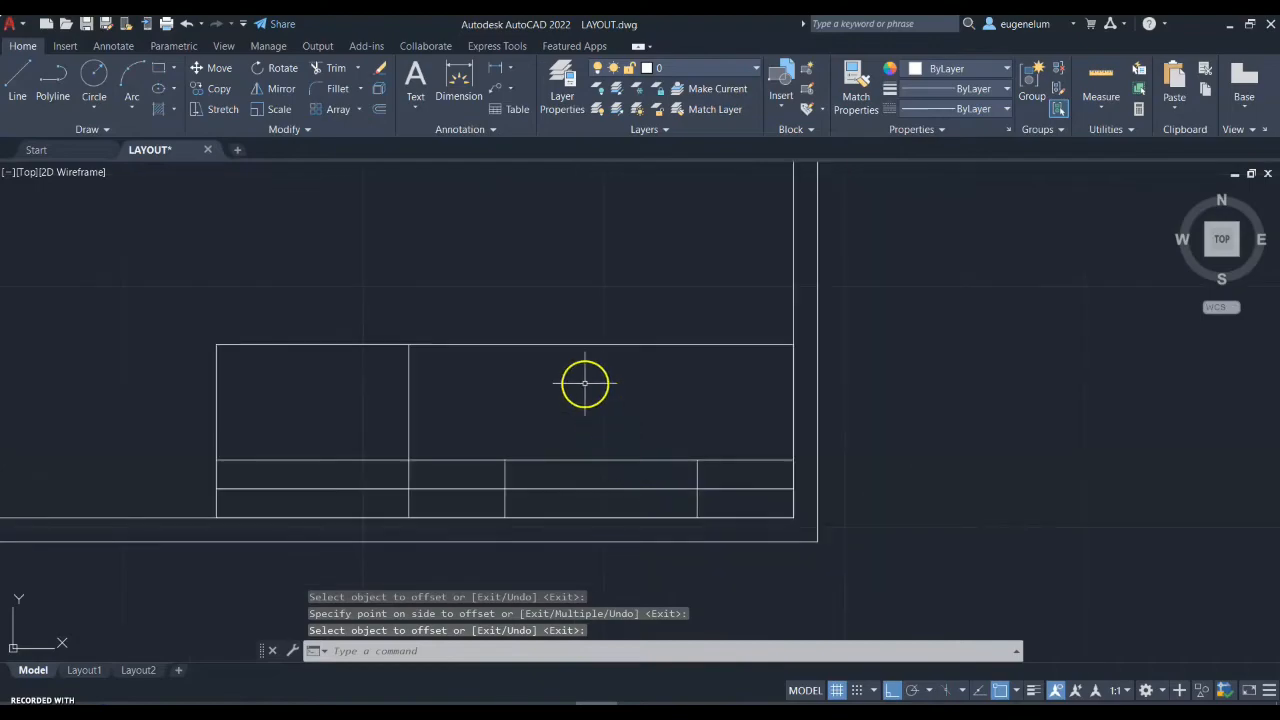
middle_click_drag(585, 383, 642, 415)
scroll(642, 415, "up", 1)
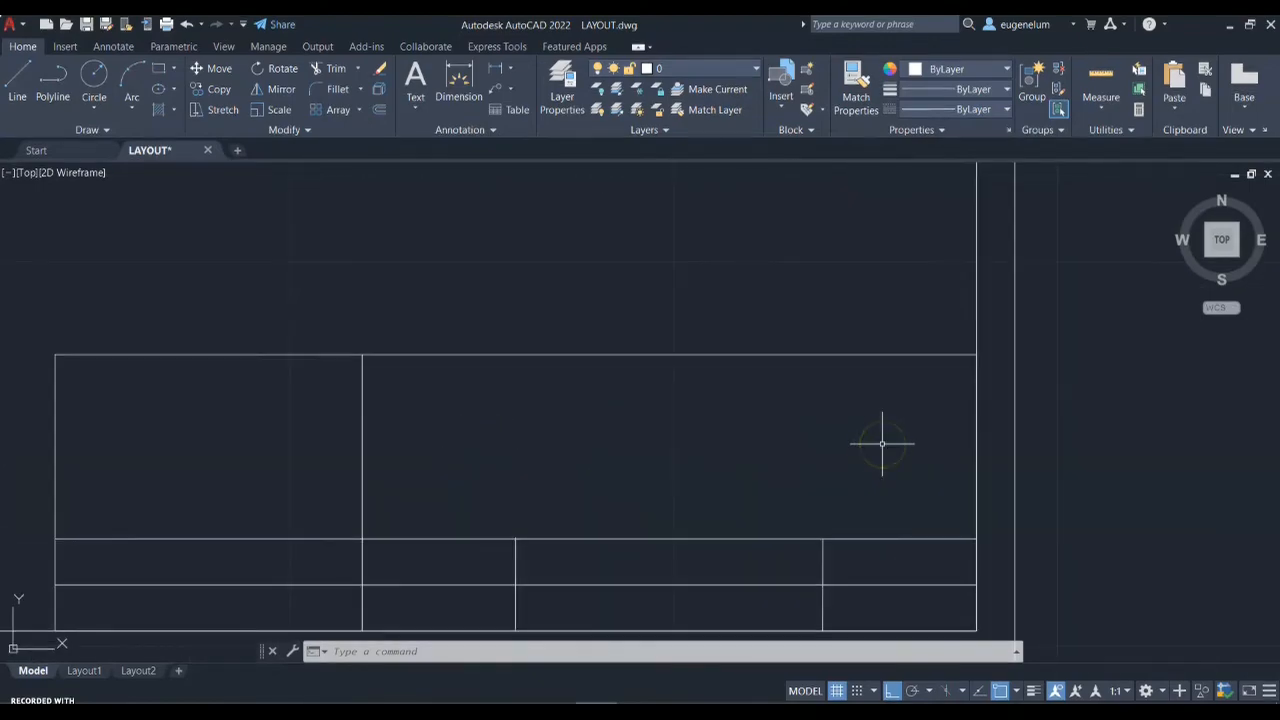
type("l")
key("Return")
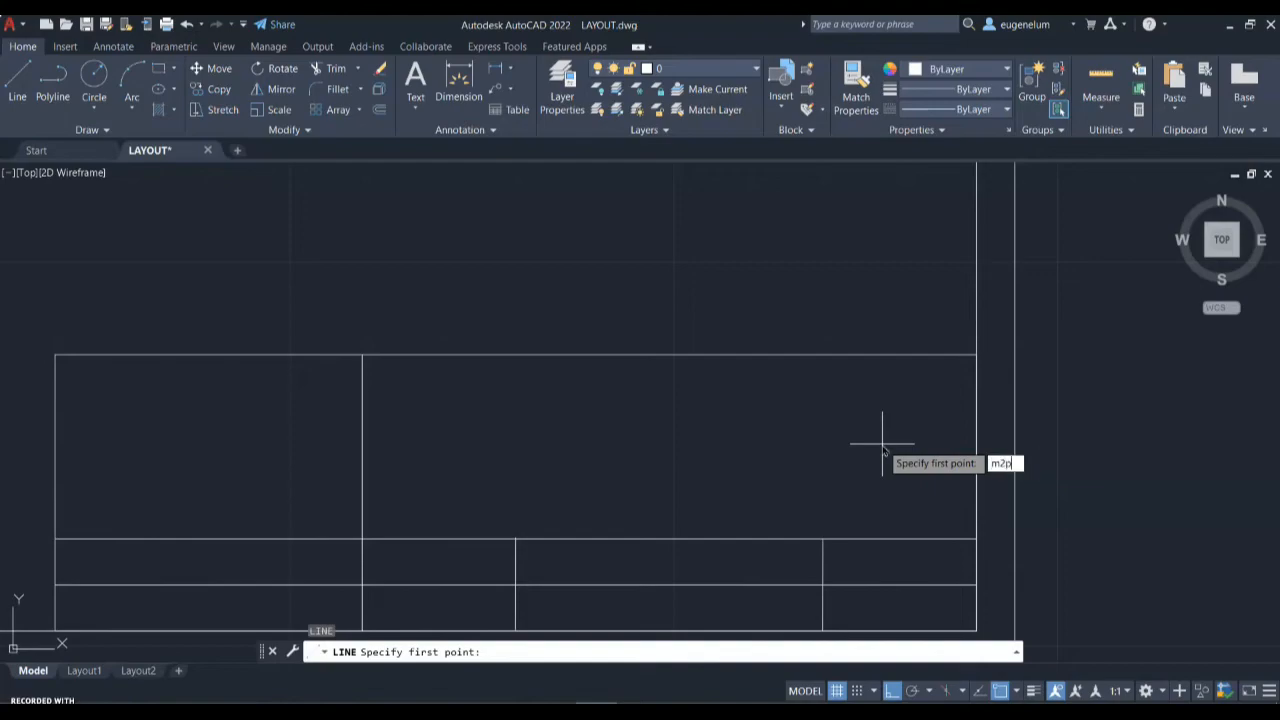
key("Return")
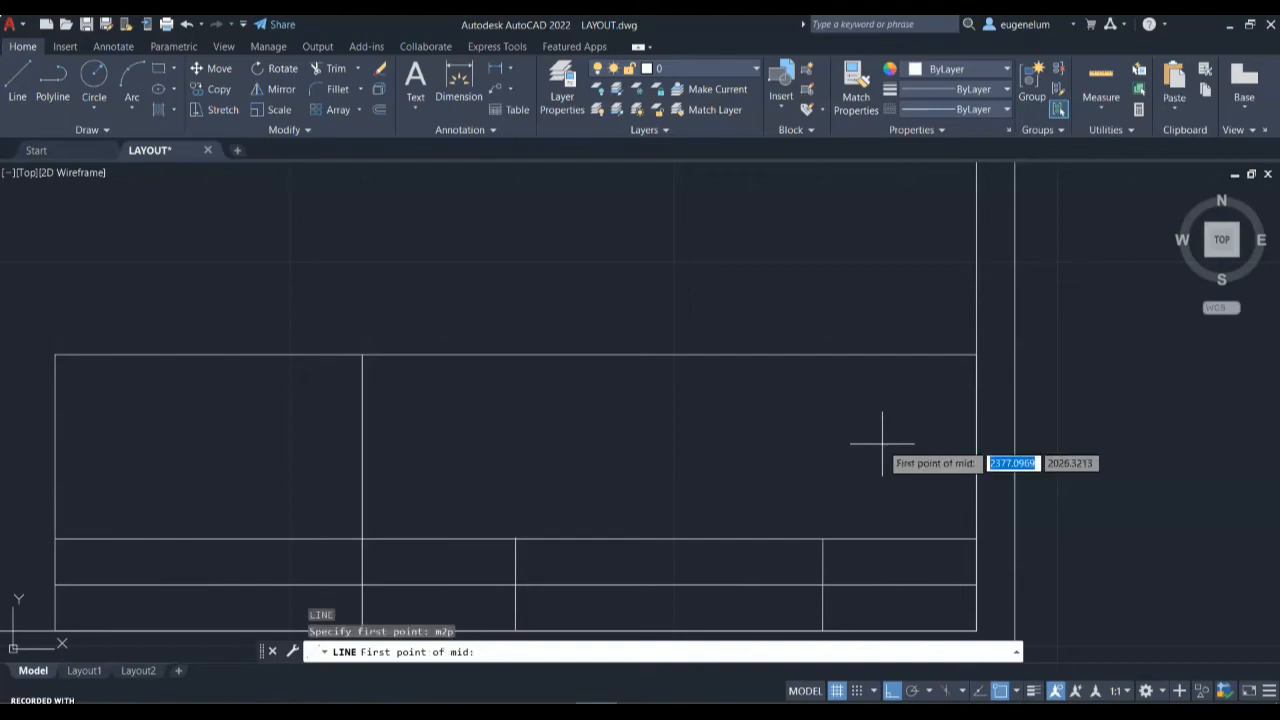
left_click(976, 536)
left_click(975, 355)
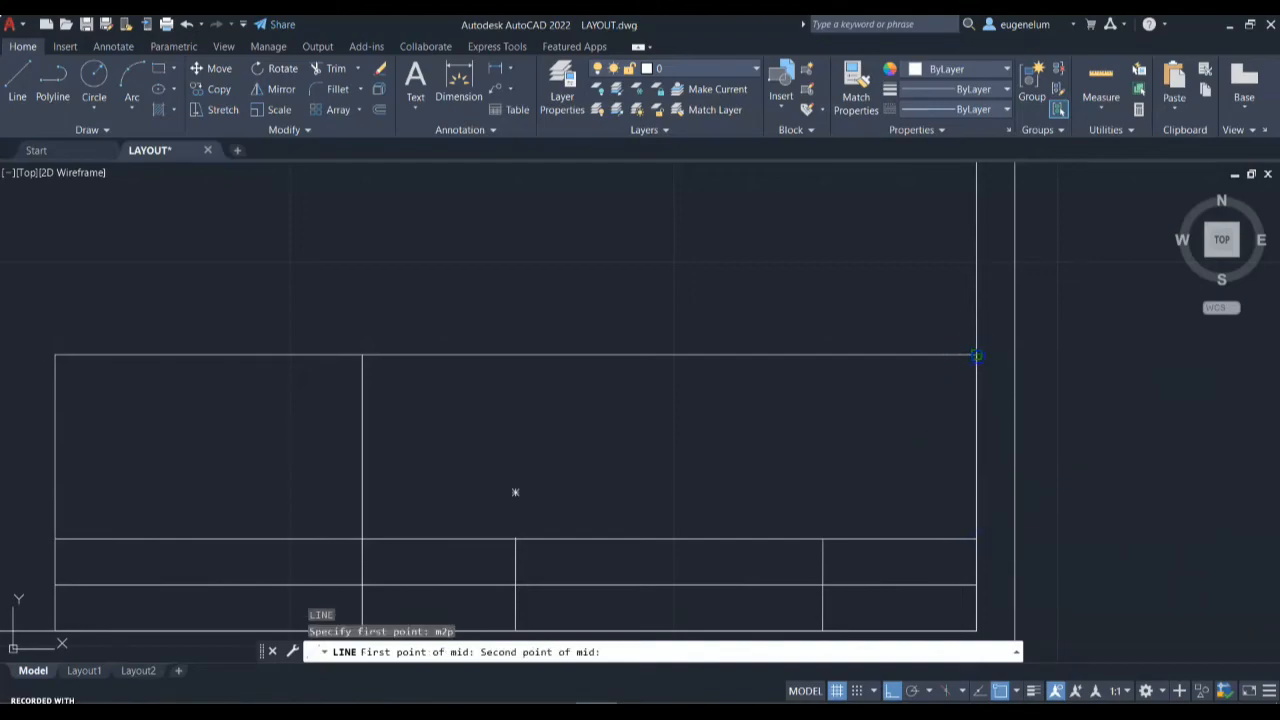
left_click(976, 356)
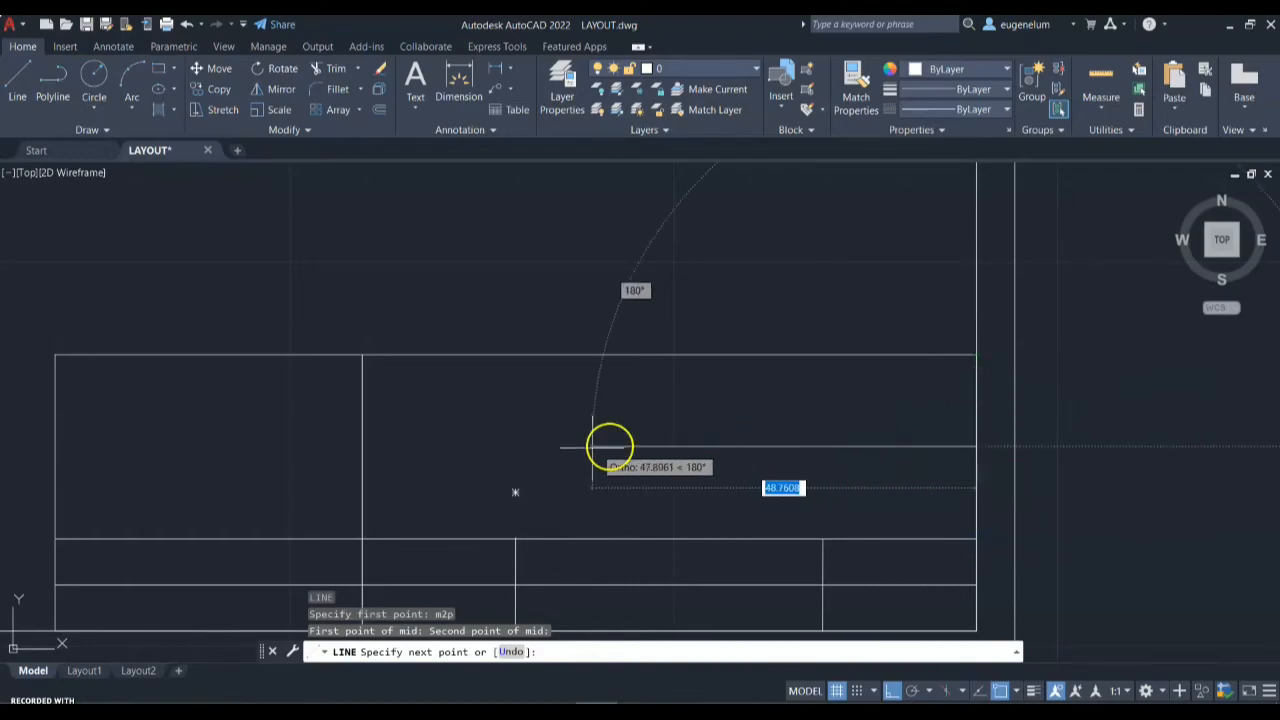
left_click(362, 455)
key("Escape")
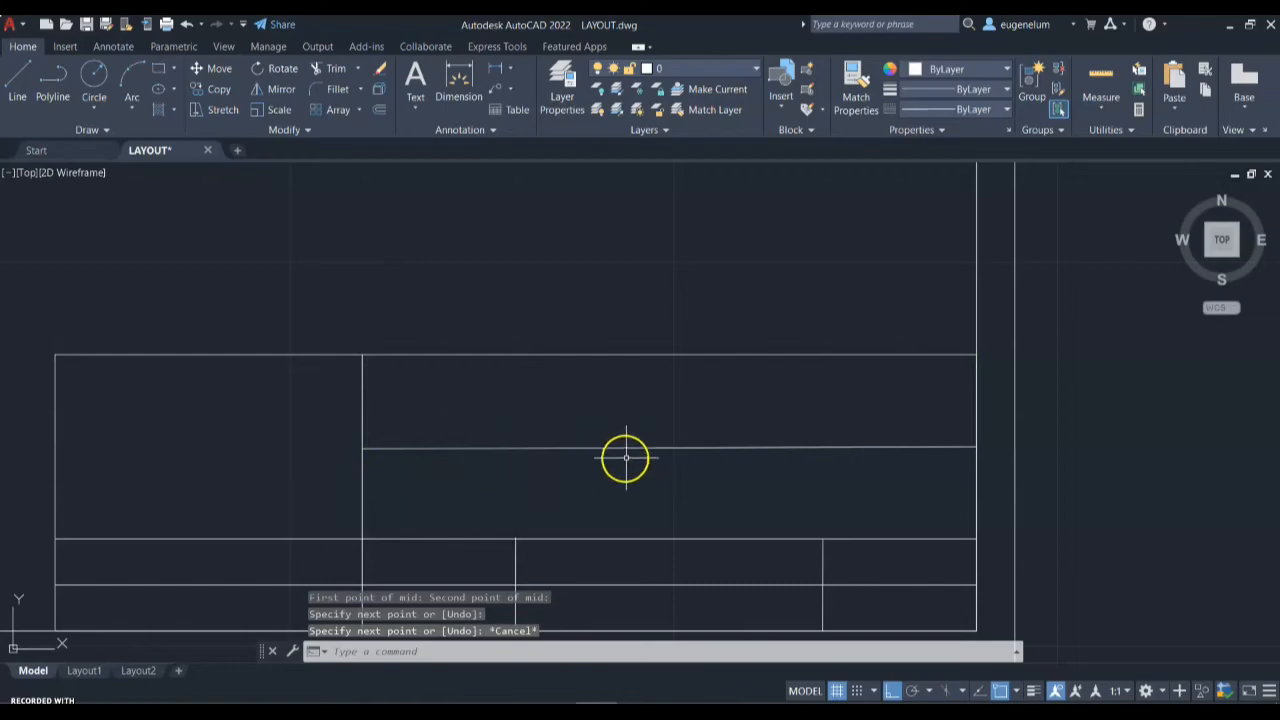
- Add multiline text reading LOGO in a text box spanning the title block's upper-left cell corner to corner
scroll(620, 452, "down", 4)
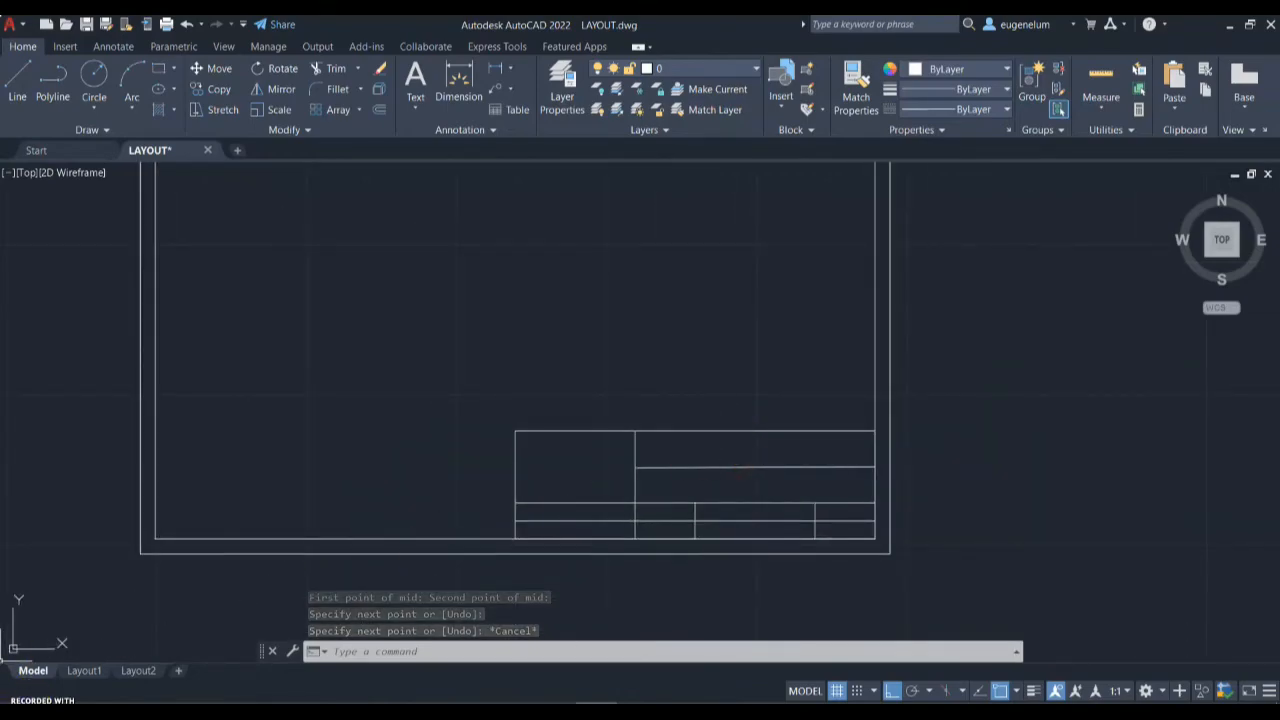
left_click(661, 399)
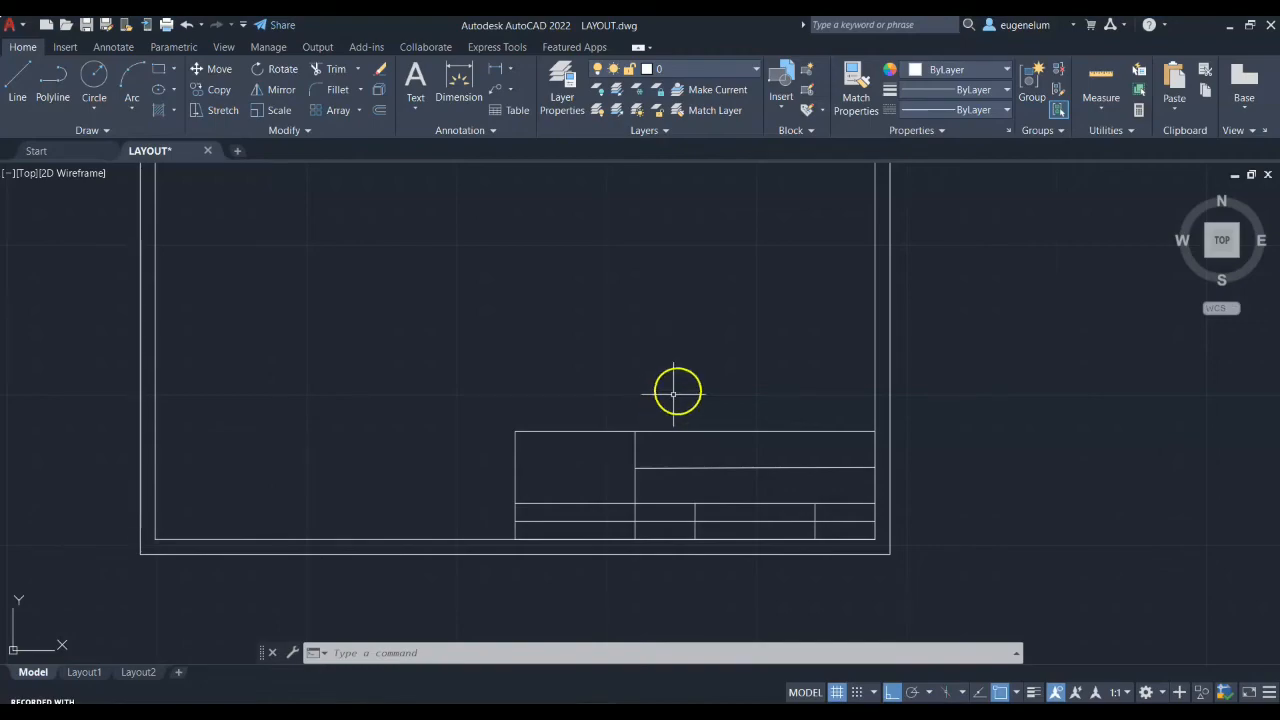
scroll(650, 460, "up", 3)
mouse_move(663, 449)
middle_mouse_down()
mouse_move(633, 325)
mouse_move(595, 325)
middle_mouse_up()
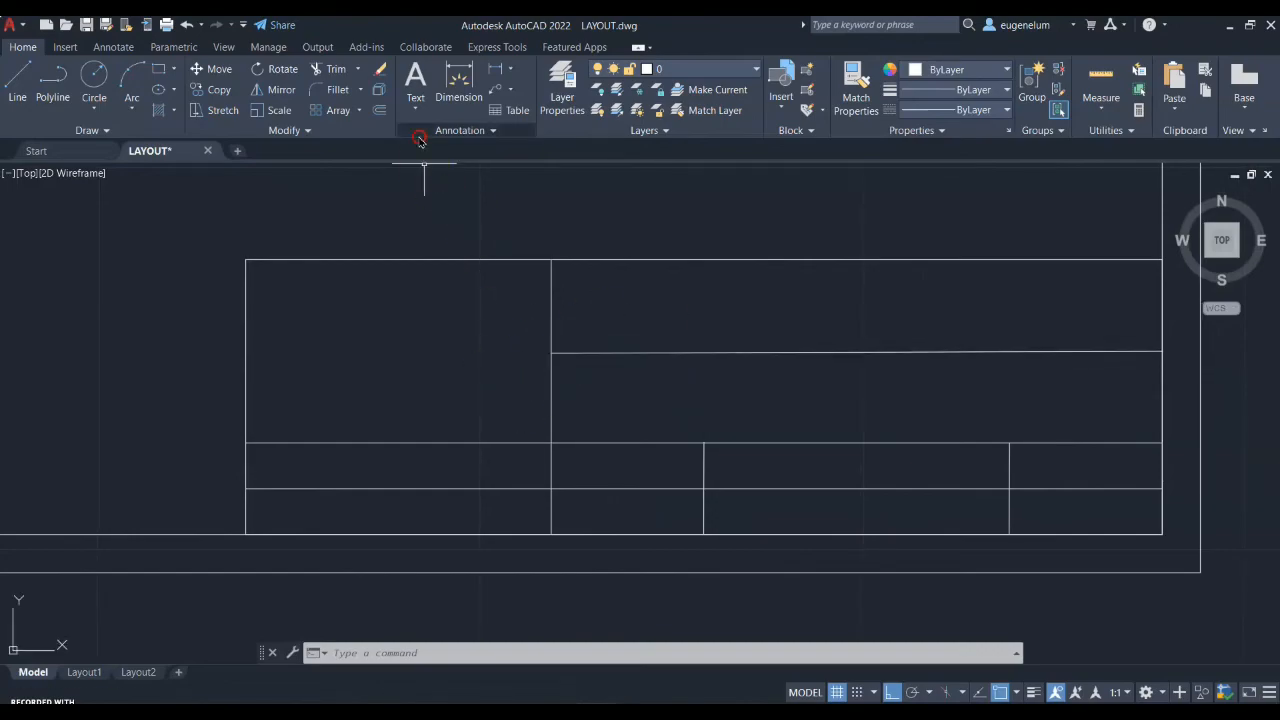
left_click(415, 100)
left_click(443, 137)
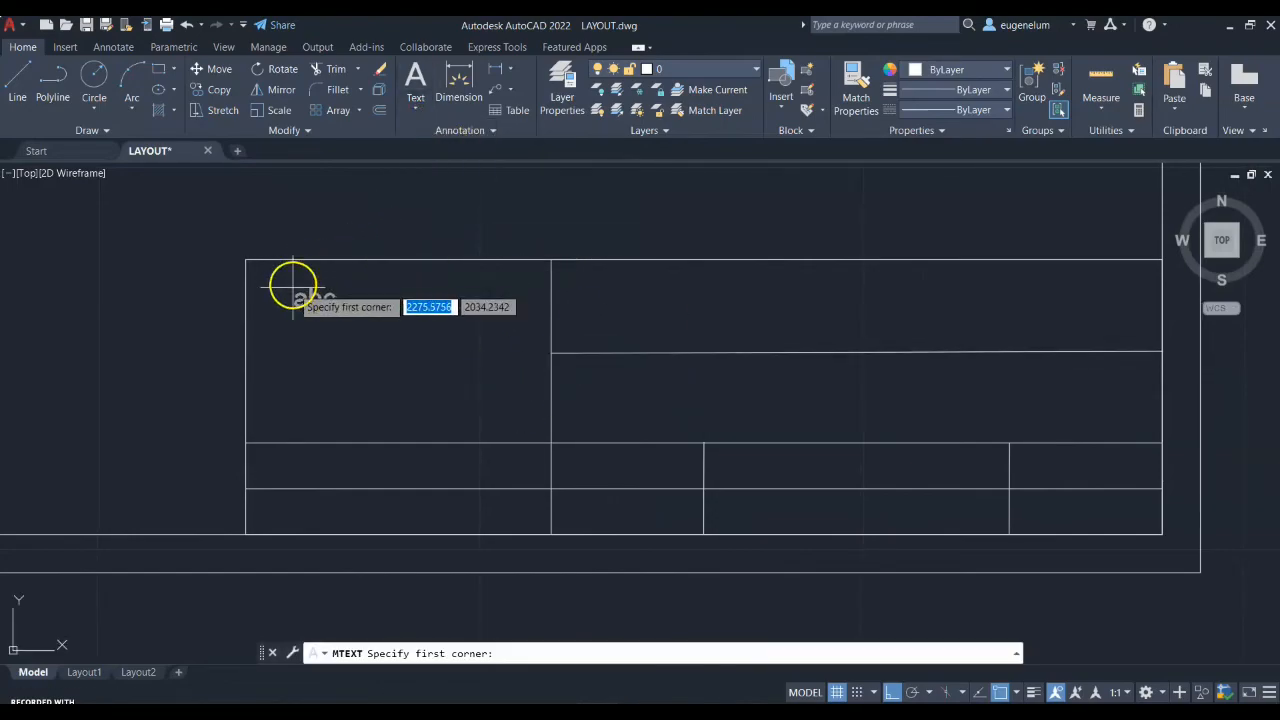
left_click(246, 260)
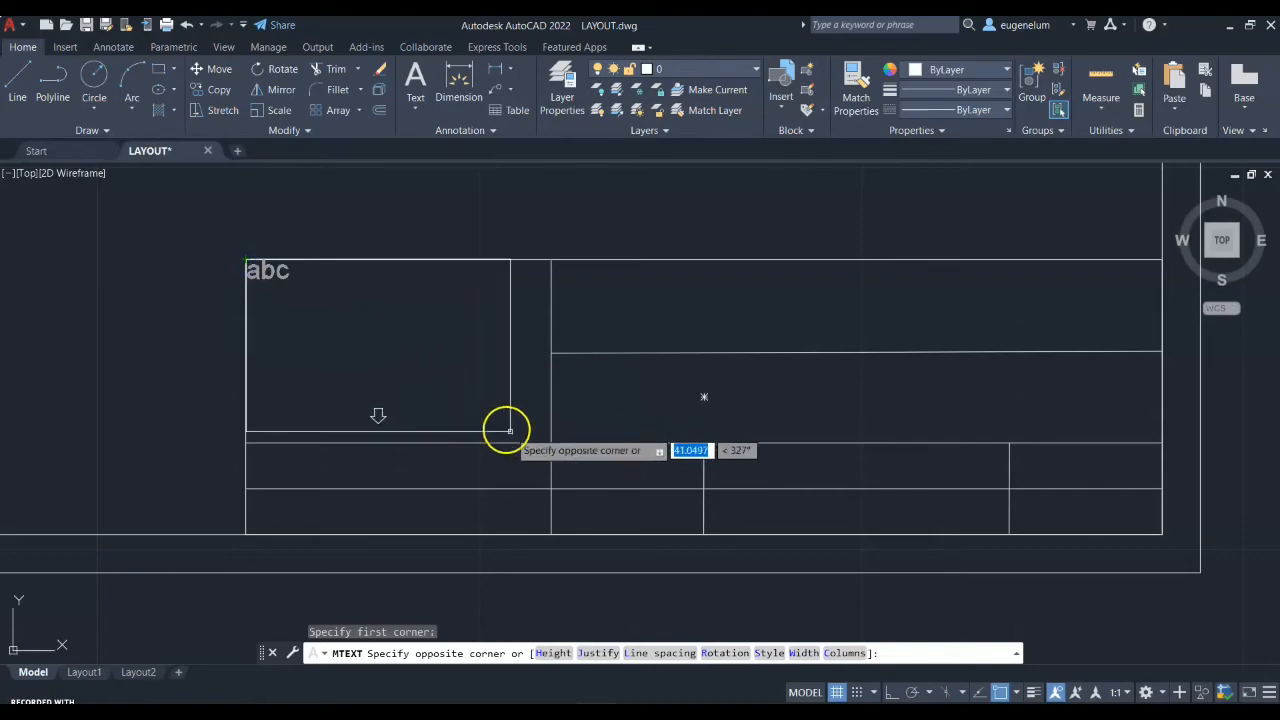
left_click(551, 442)
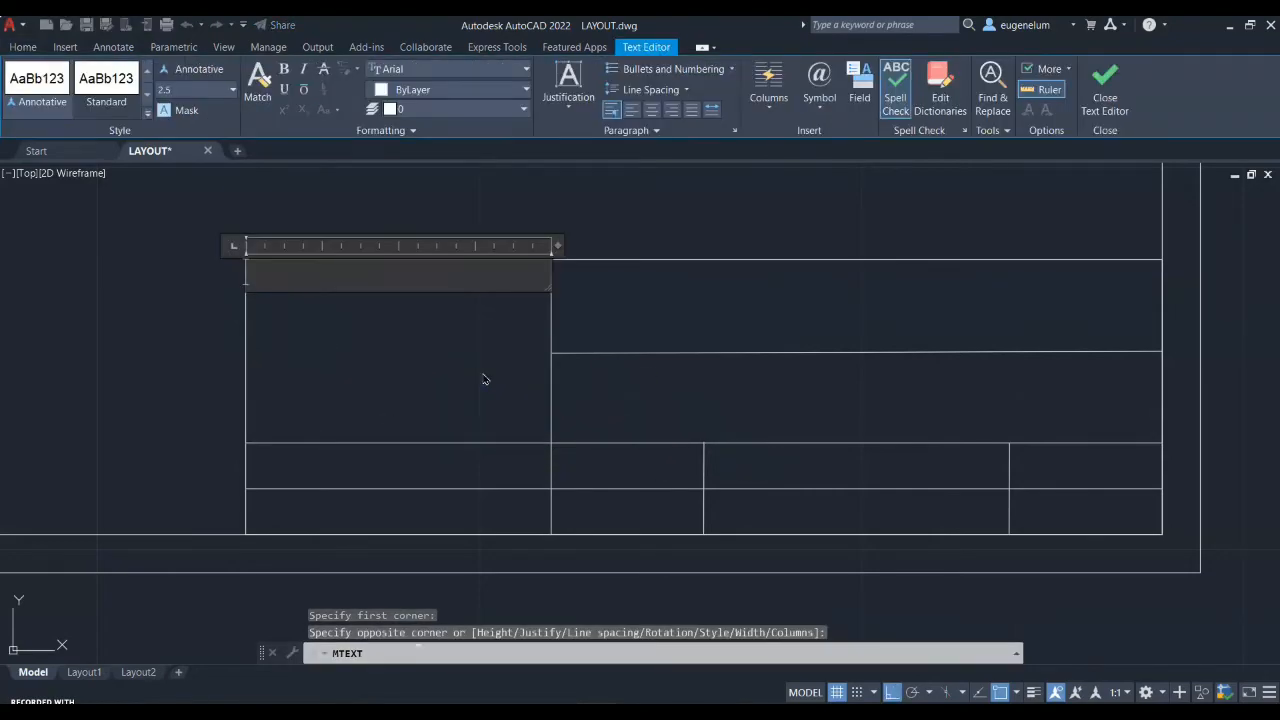
type("LOGO")
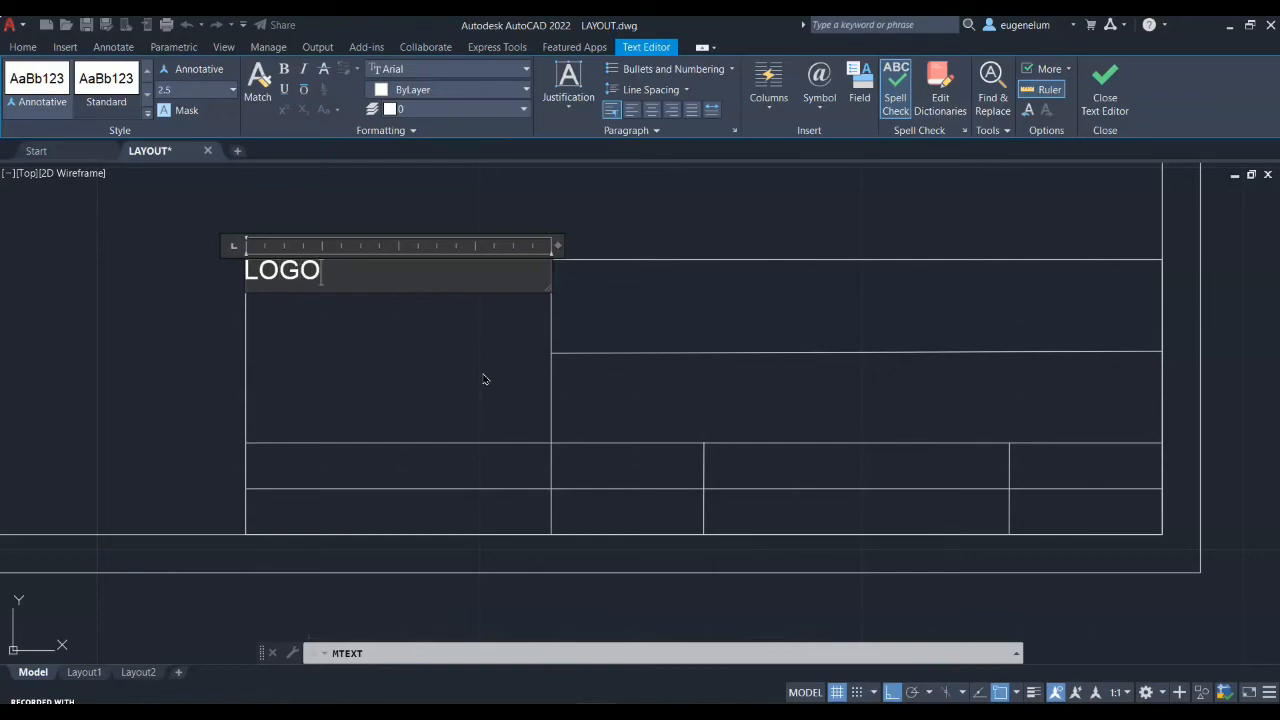
- Set the LOGO text's justification to Middle Center and finish editing it
left_click(567, 105)
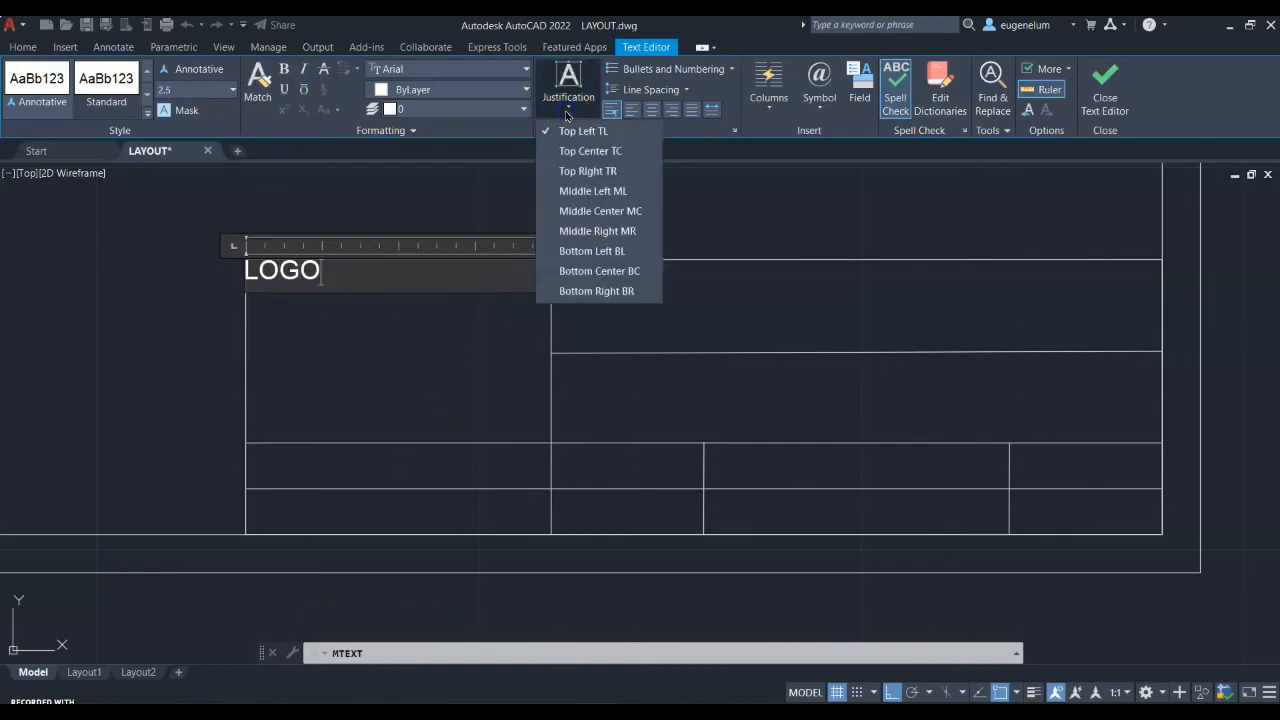
left_click(599, 210)
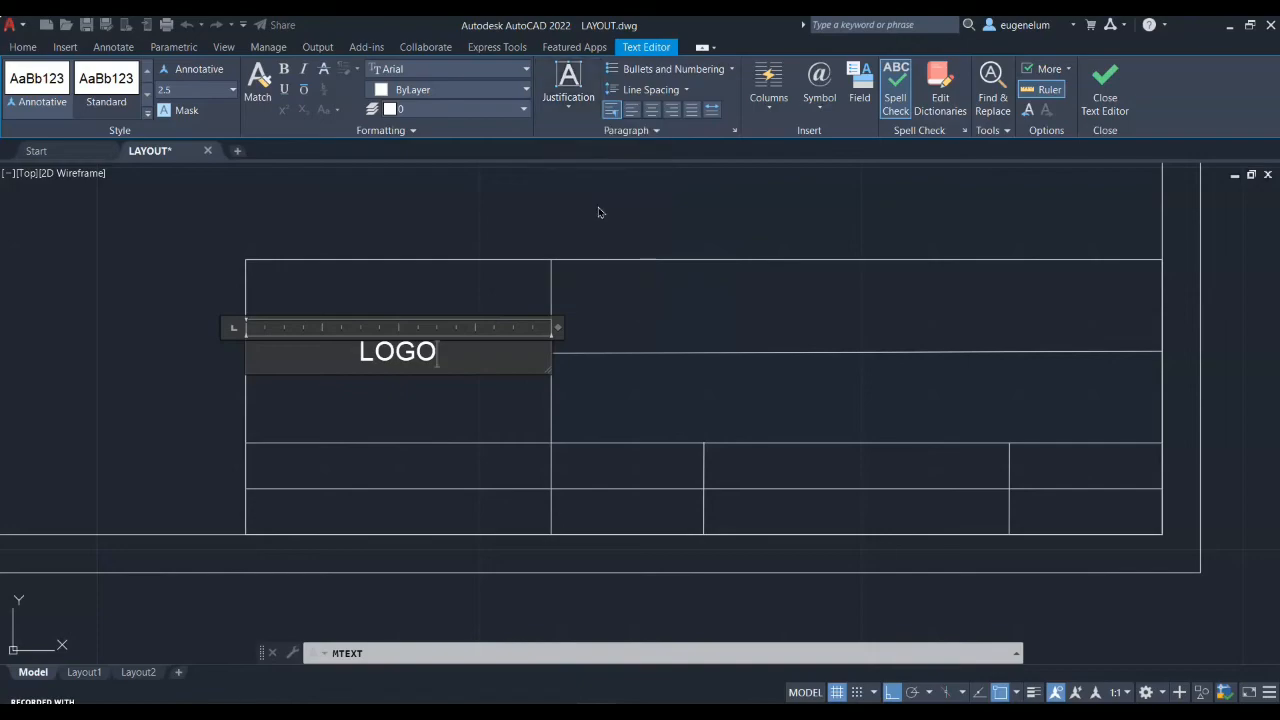
left_click(1104, 100)
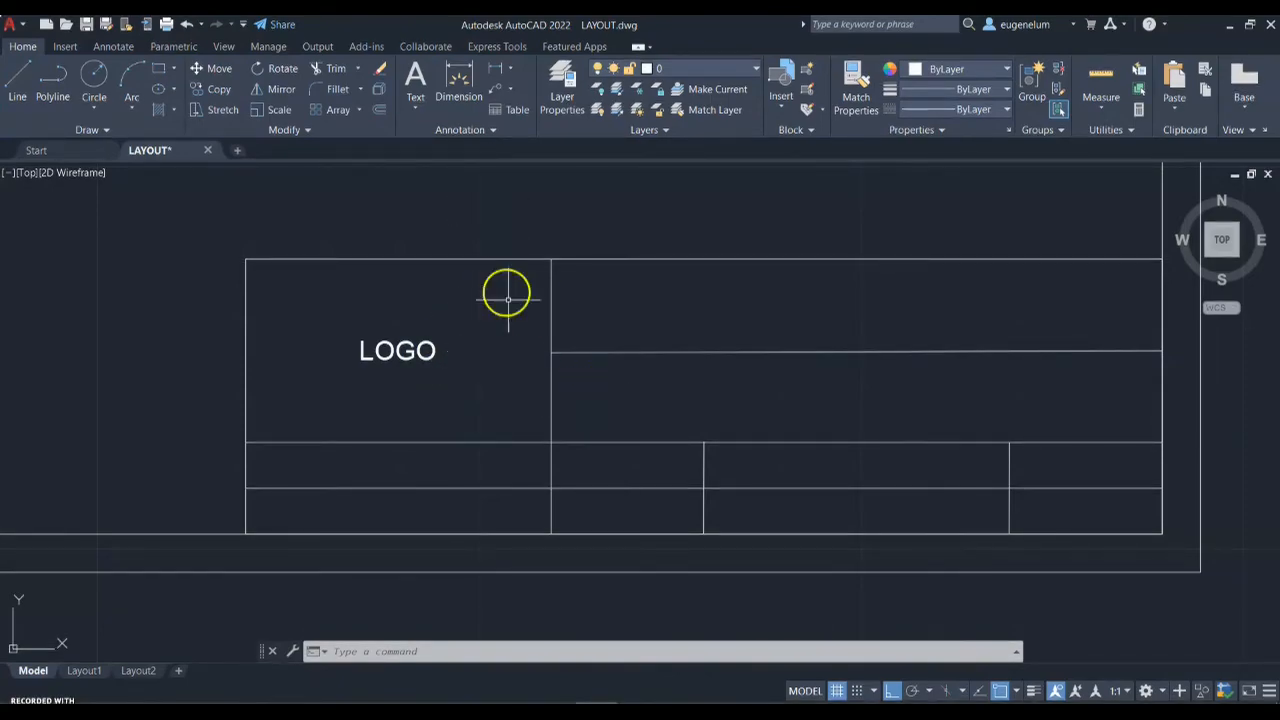
- Add multiline text reading NOTE with Middle Center justification, spanning the cell directly below LOGO
type("mt")
key("Return")
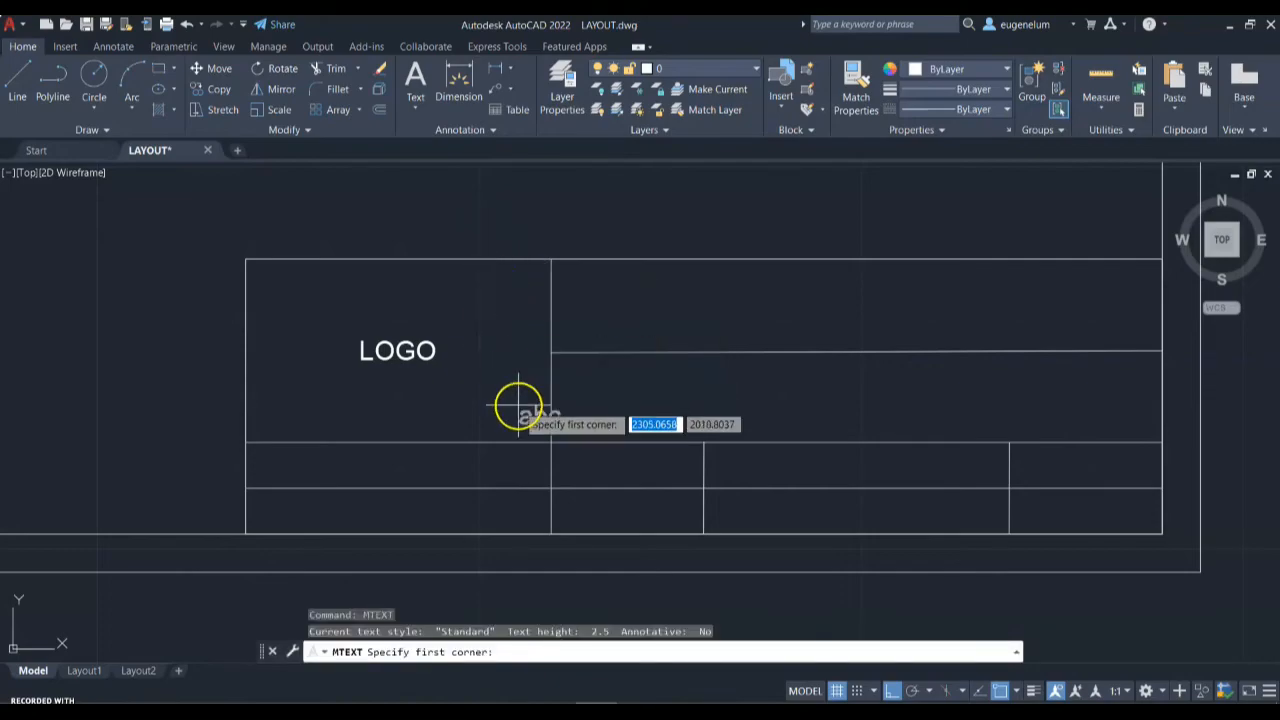
left_click(246, 442)
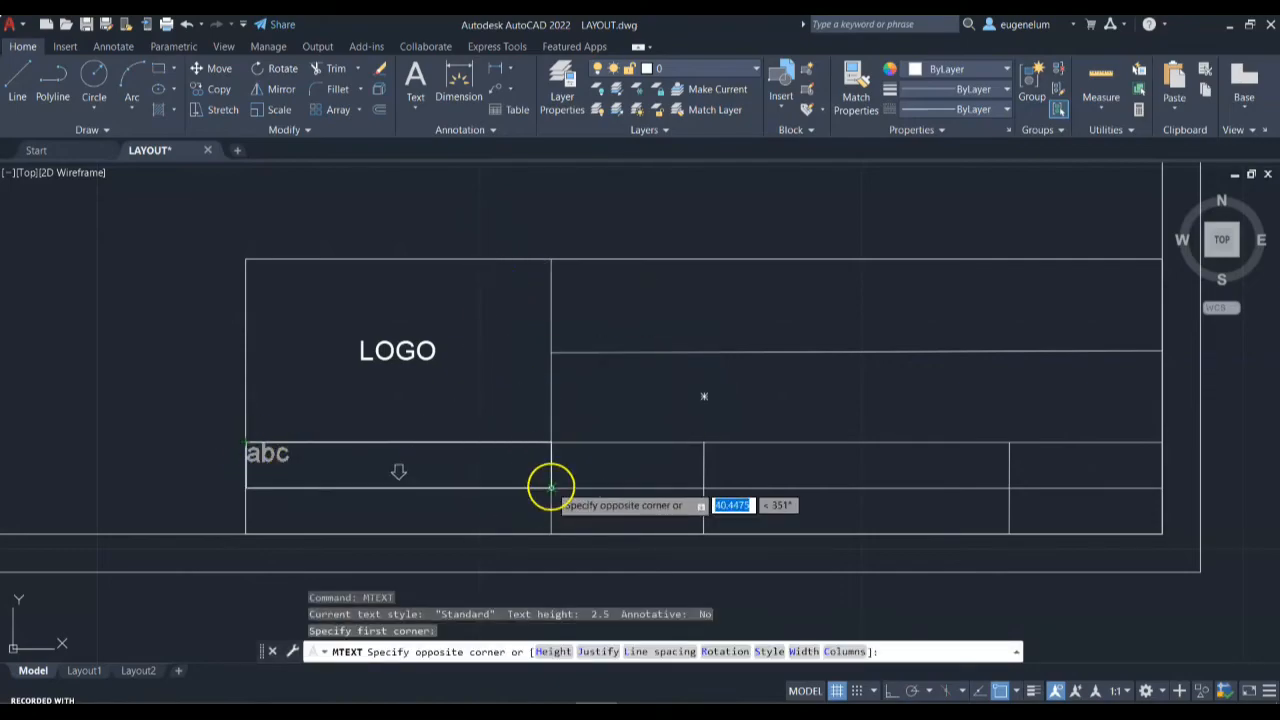
left_click(551, 487)
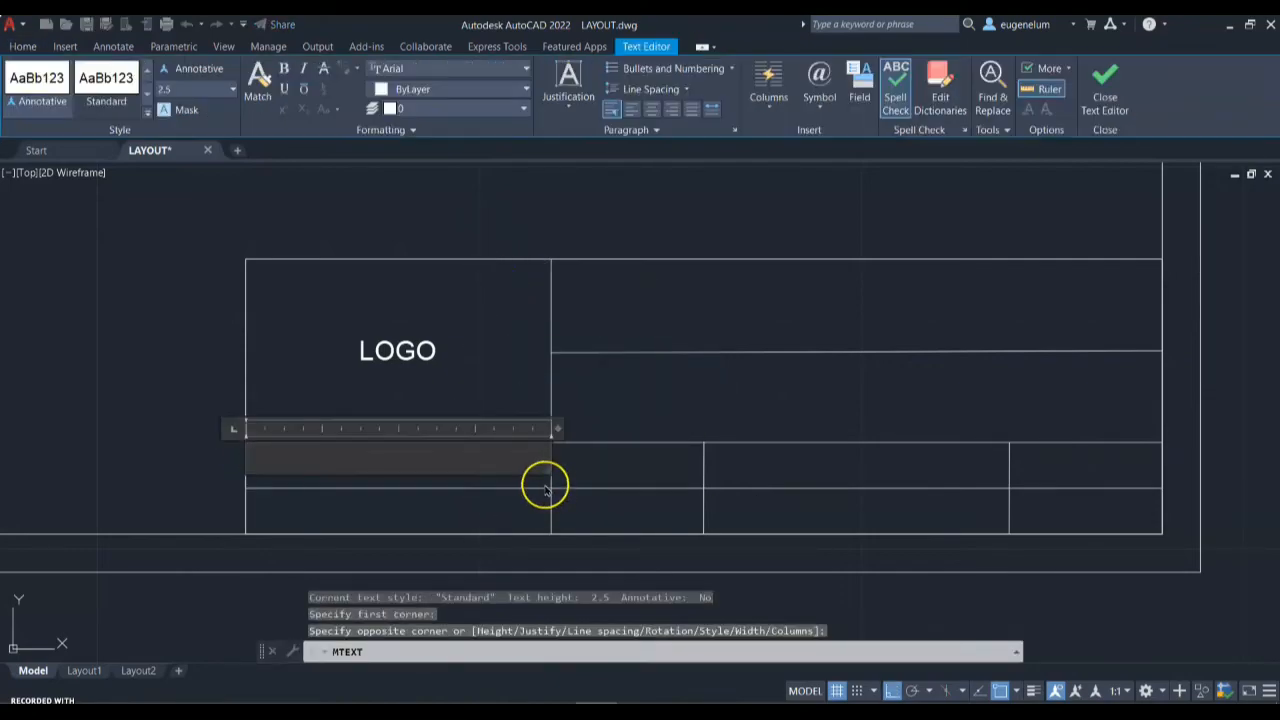
left_click(568, 80)
left_click(606, 206)
left_click(1105, 88)
- Add another multiline text reading NOTE, justified Middle Center, across the bottom cell of the LOGO column
key("Return")
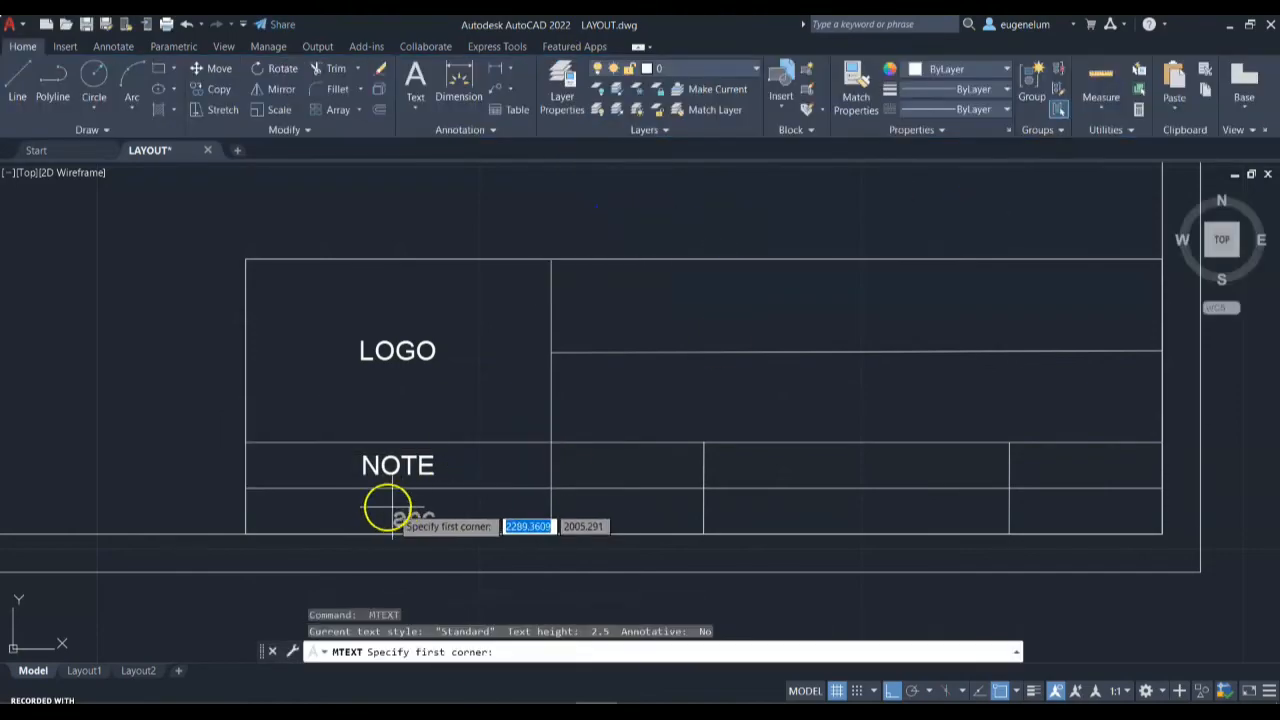
left_click(246, 487)
left_click(551, 533)
type("NOTE")
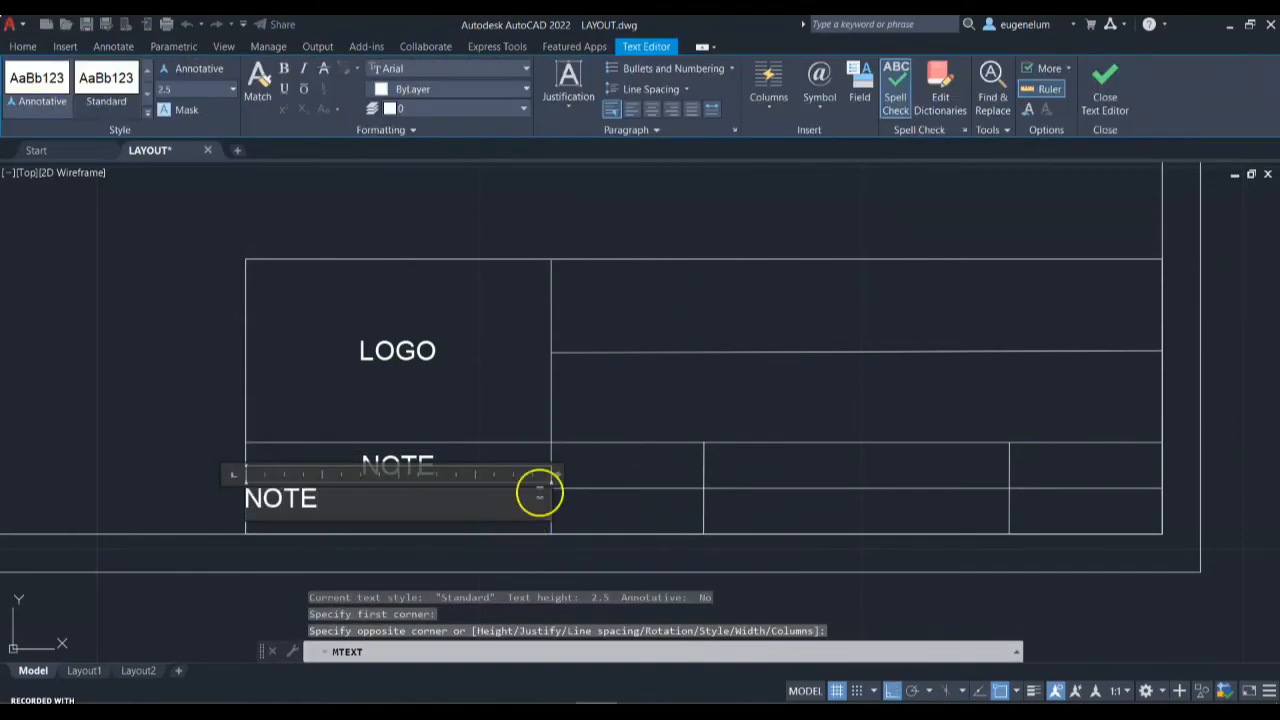
left_click(568, 80)
left_click(630, 208)
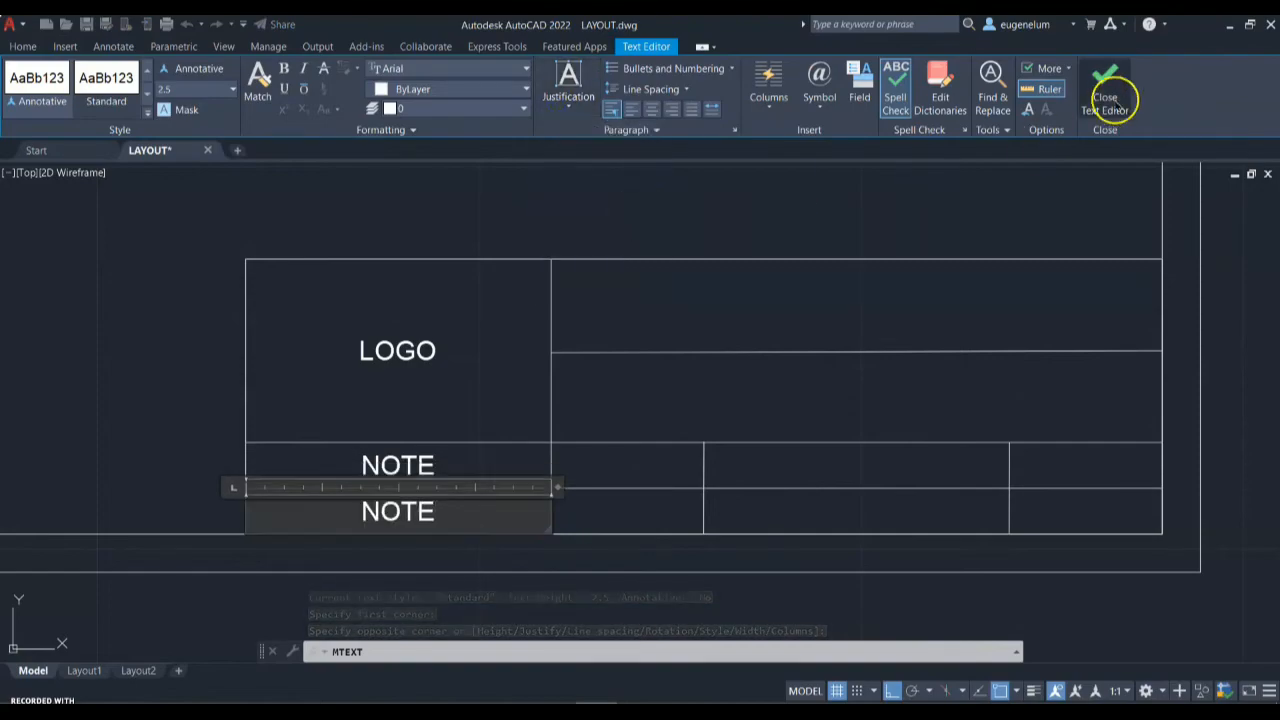
left_click(1105, 88)
- Add multiline text reading MTEXT with Middle Center justification, spanning the upper wide cell beside LOGO corner to corner
type("JECT")
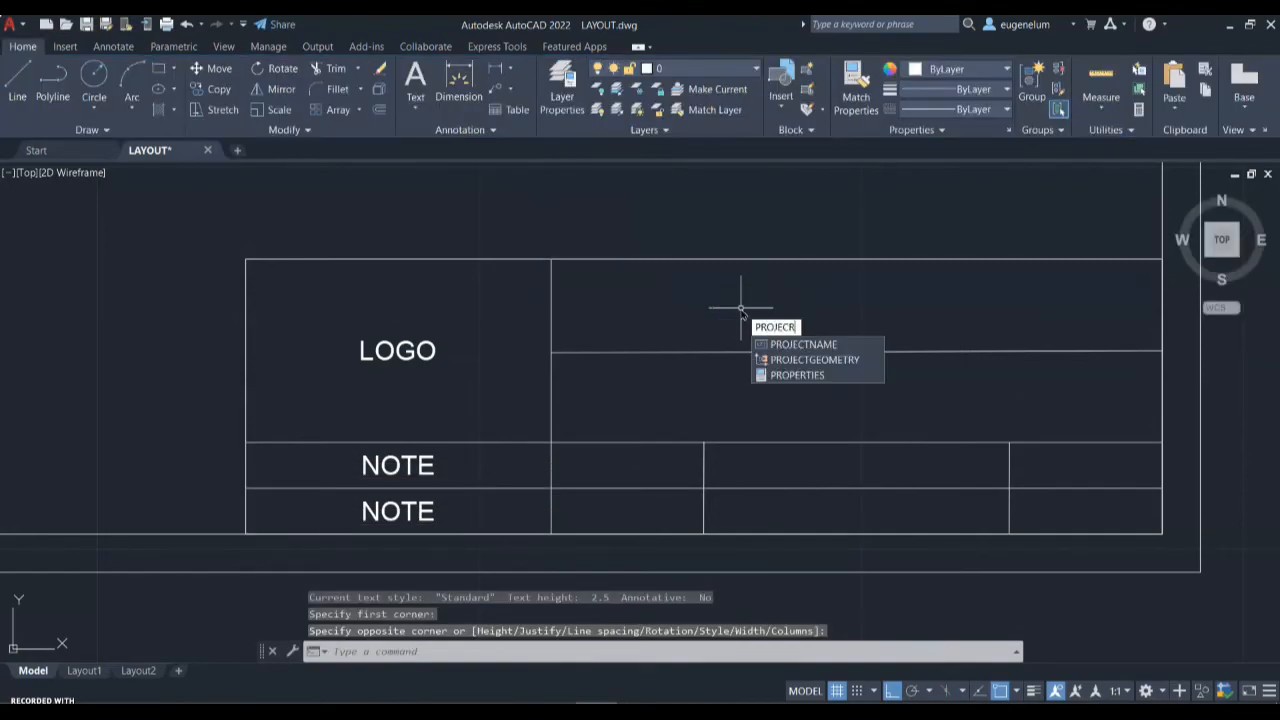
key("Escape")
type("MTEXT")
key("Return")
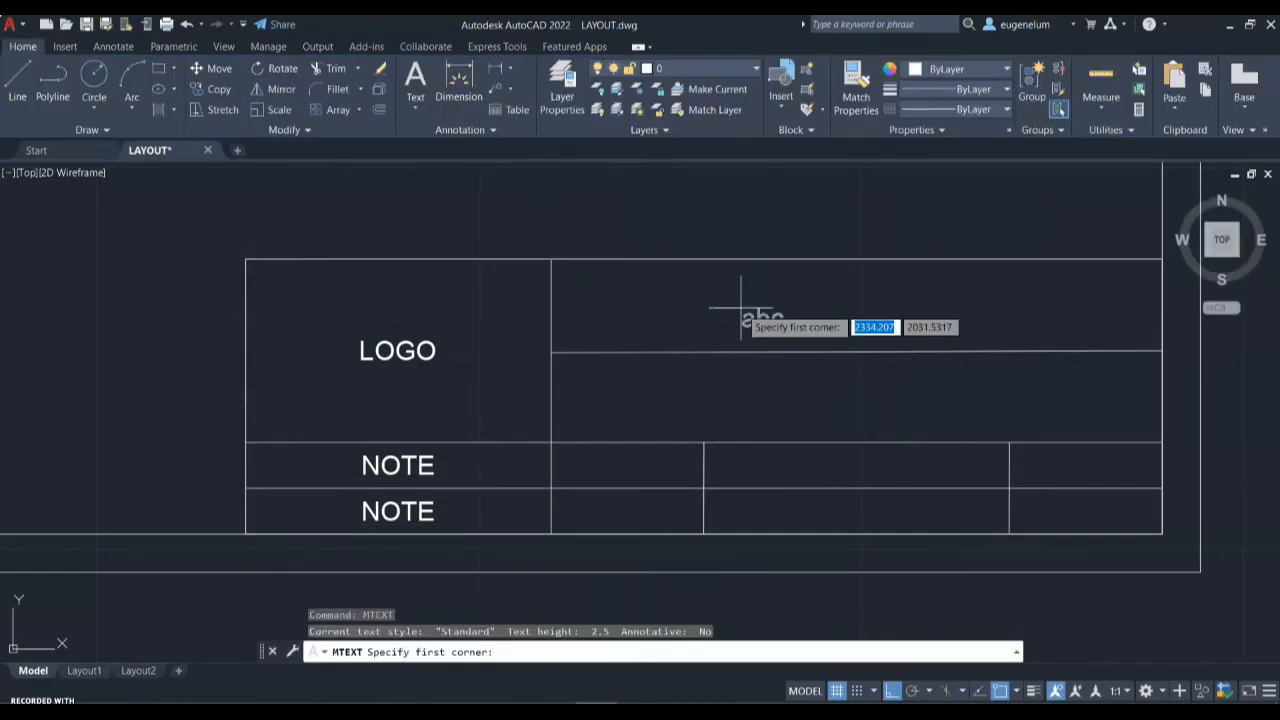
left_click(552, 261)
left_click(1160, 352)
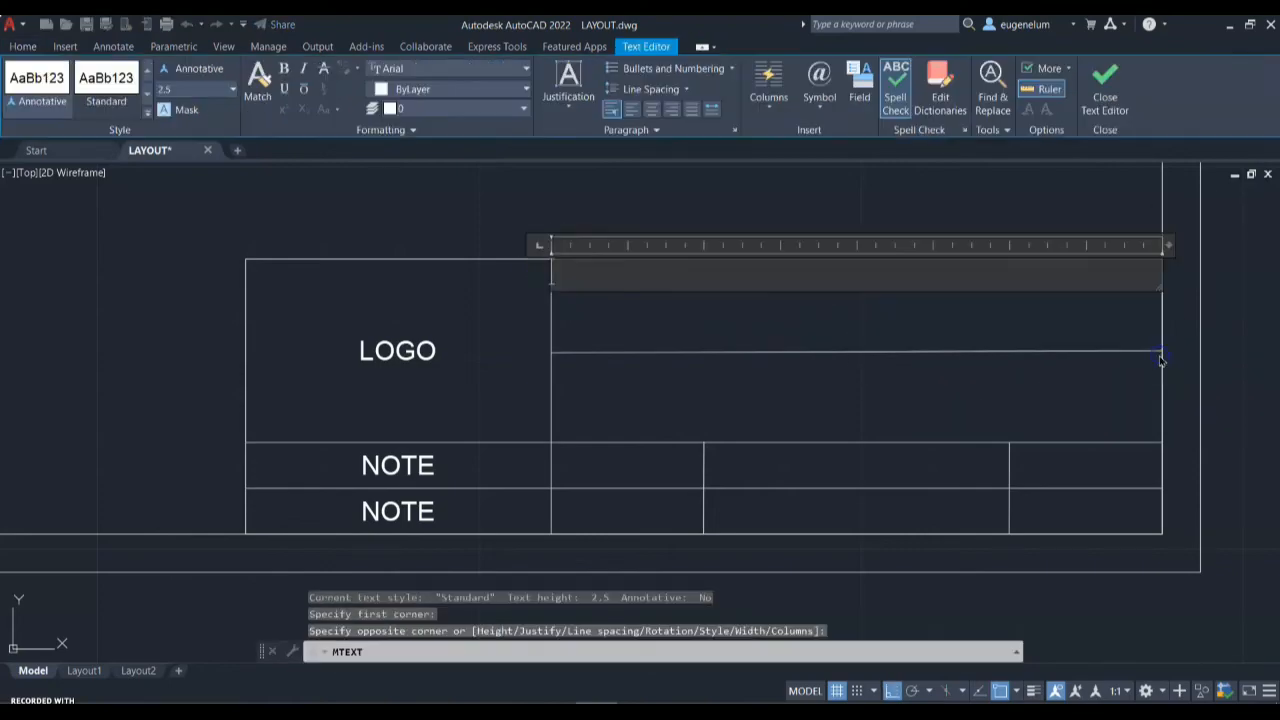
type("MTEXT")
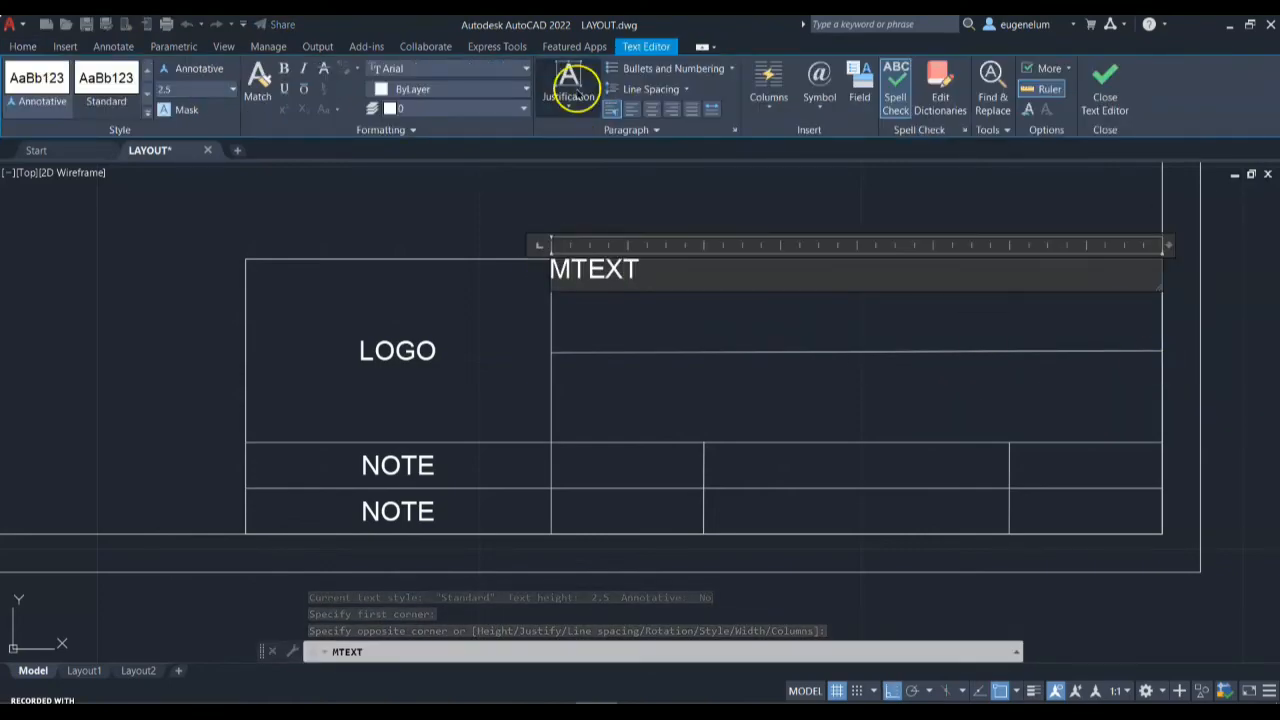
left_click(568, 85)
left_click(640, 211)
left_click(640, 211)
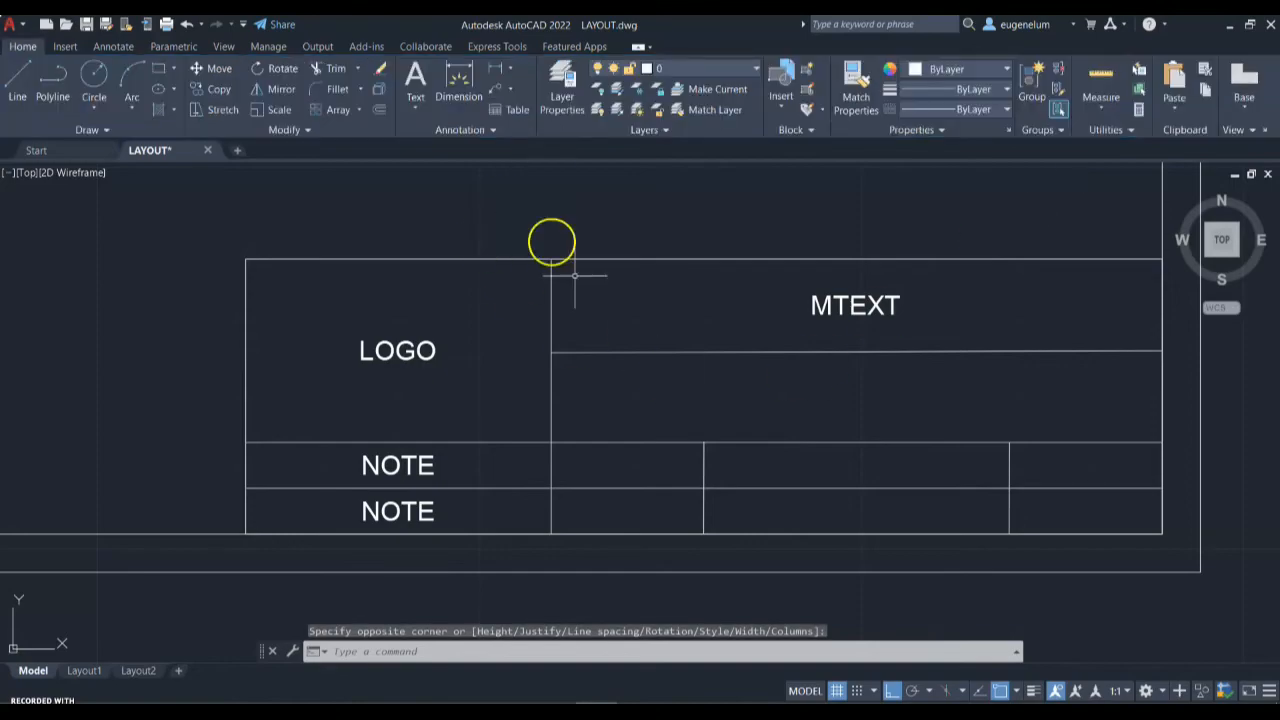
- Add multiline text reading TITLE with Middle Center justification in the wide cell below the MTEXT cell
key("Return")
left_click(553, 351)
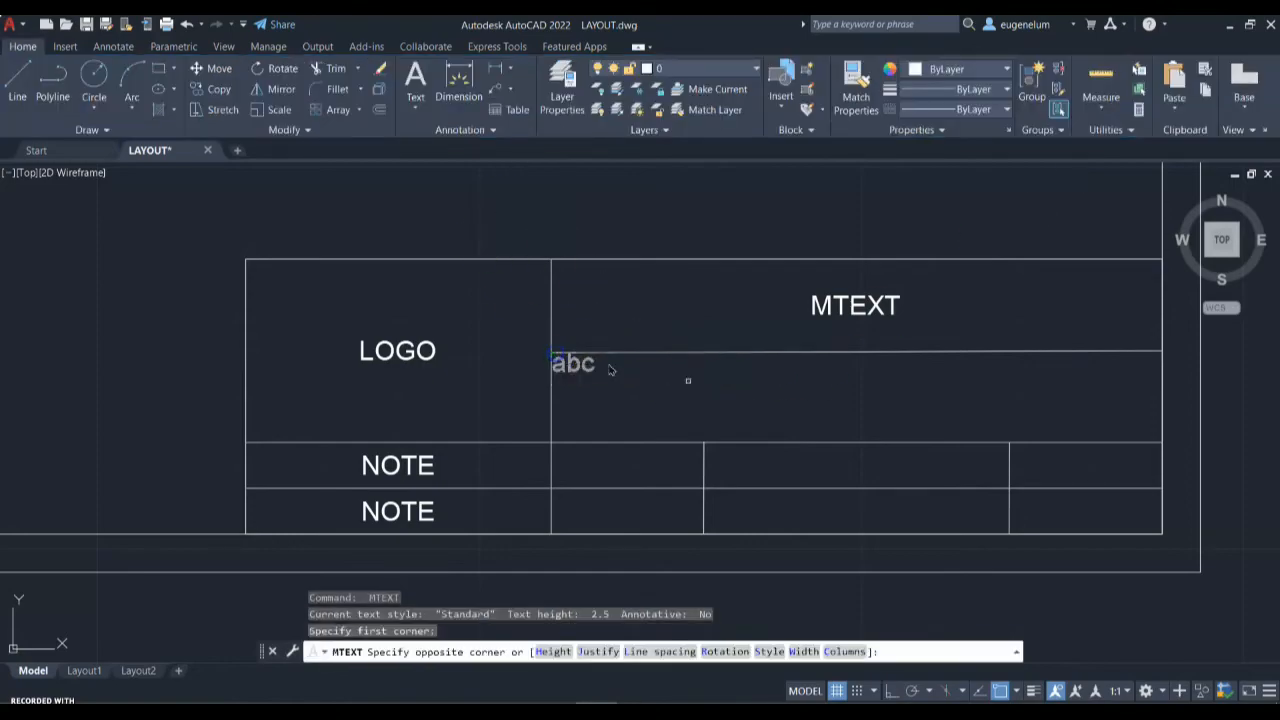
left_click(1157, 450)
type("T")
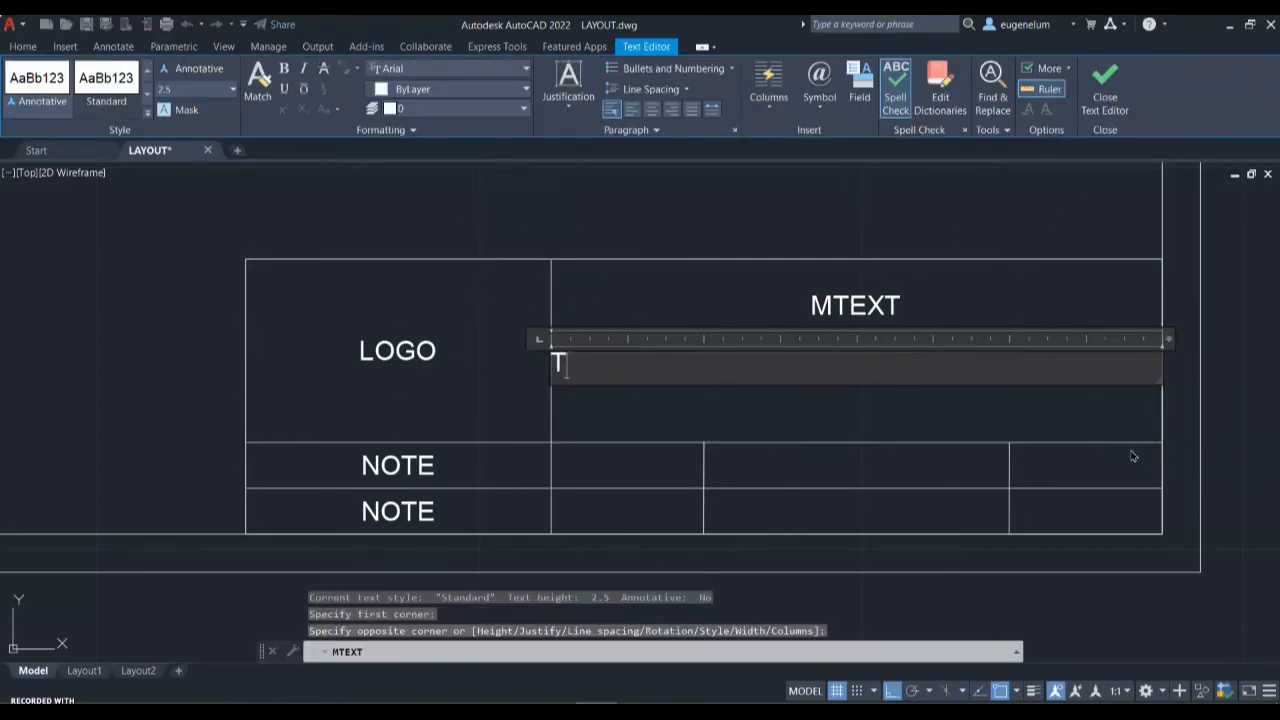
type("ITLE")
left_click(568, 85)
left_click(634, 209)
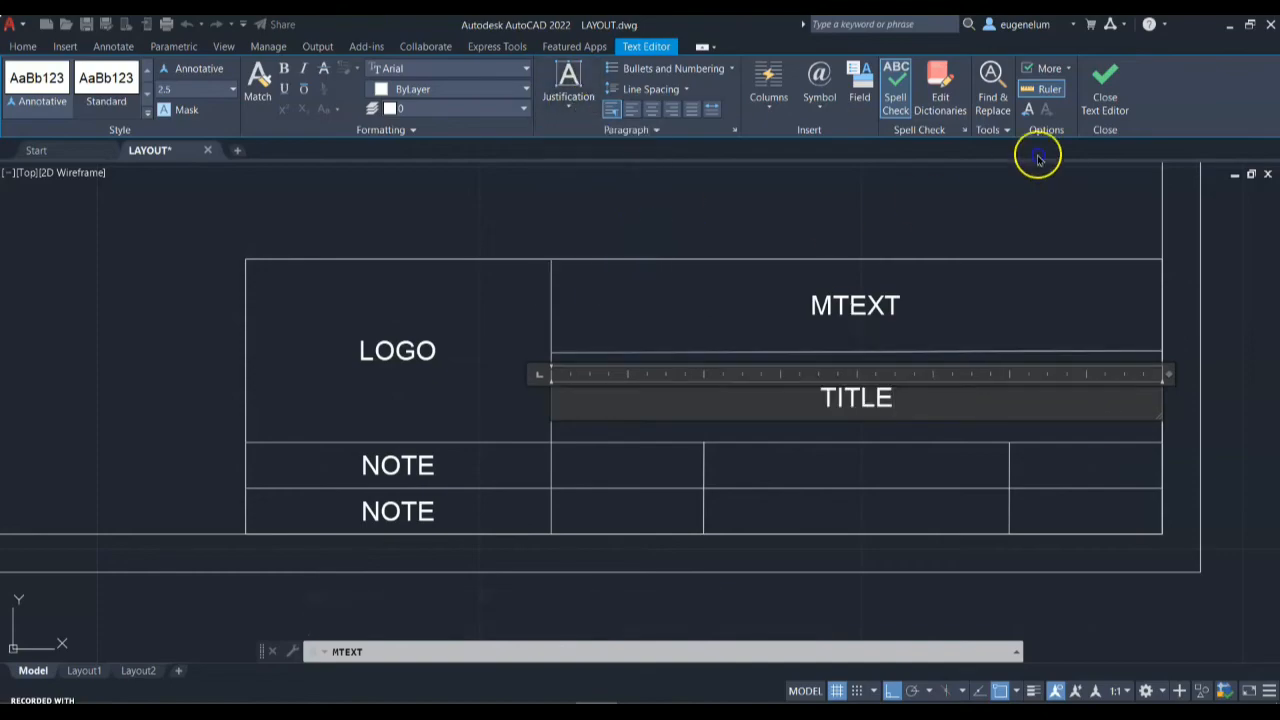
left_click(1050, 165)
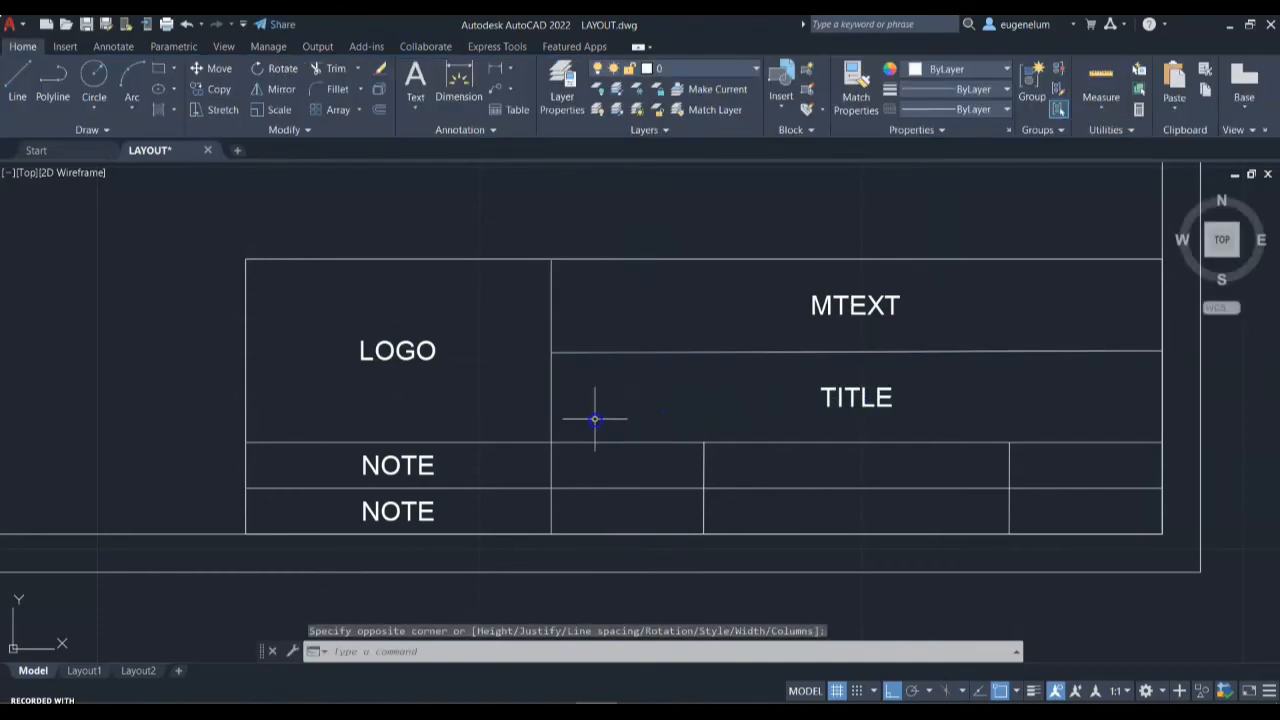
- Add multiline text reading SIZE with Top Left justification in the small cell beside the upper NOTE cell
type("MTEX")
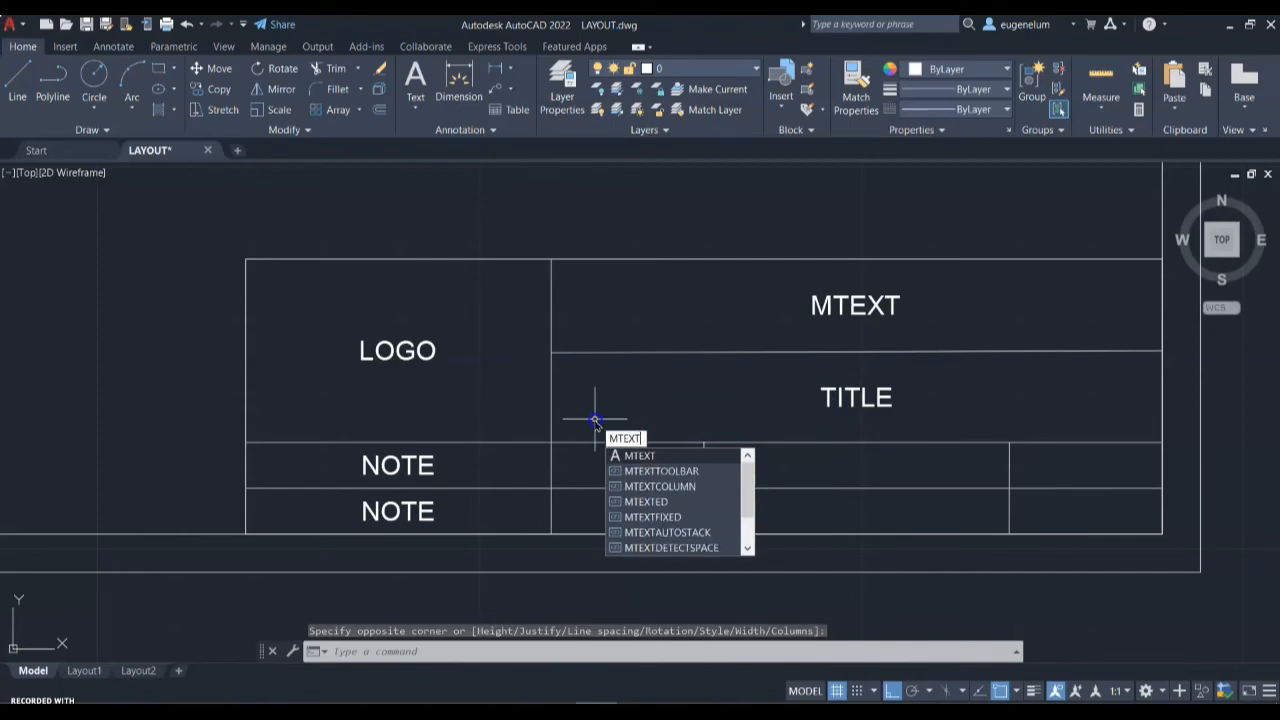
type("T")
key("Return")
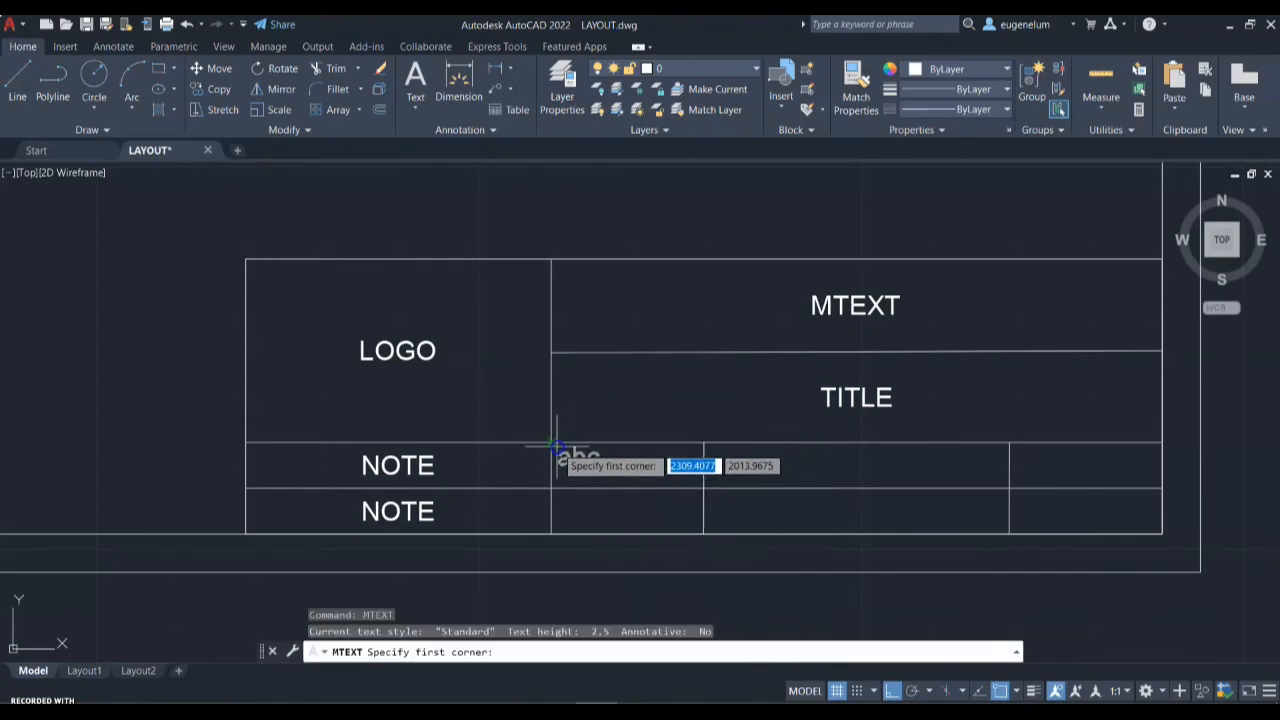
left_click(553, 444)
left_click(702, 487)
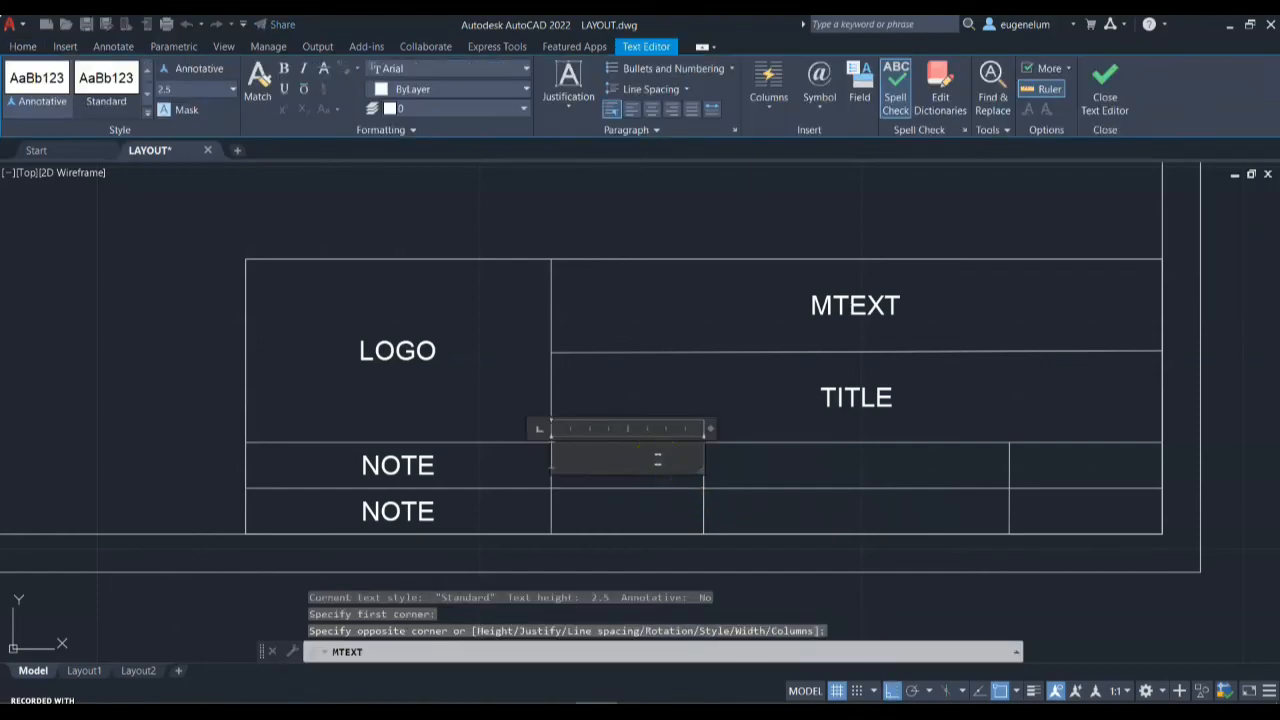
type("SIZE")
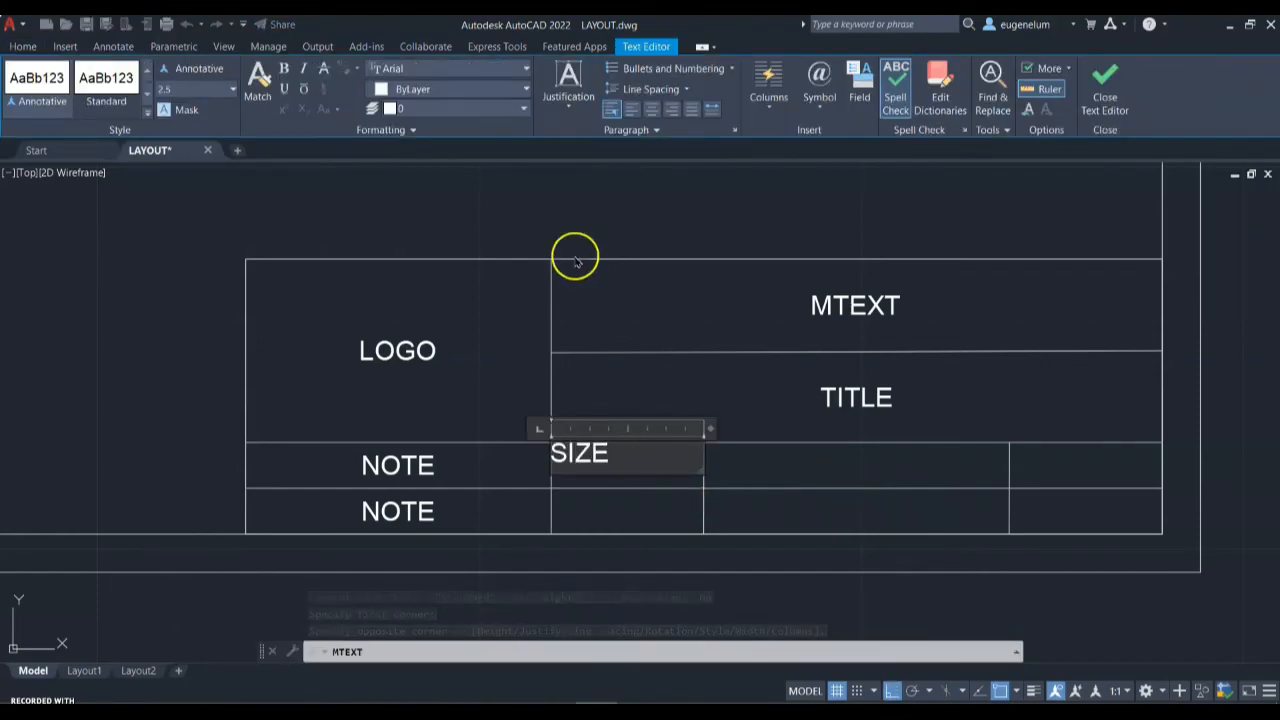
left_click(568, 85)
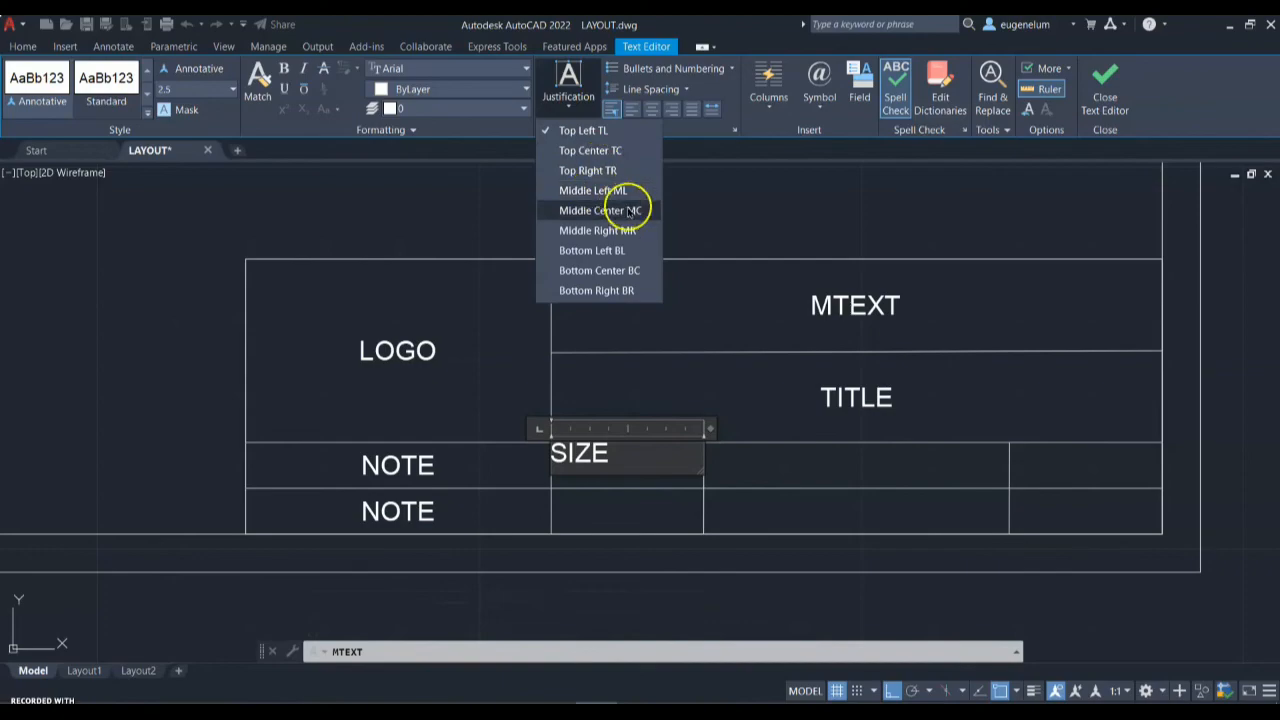
left_click(618, 136)
left_click(1117, 98)
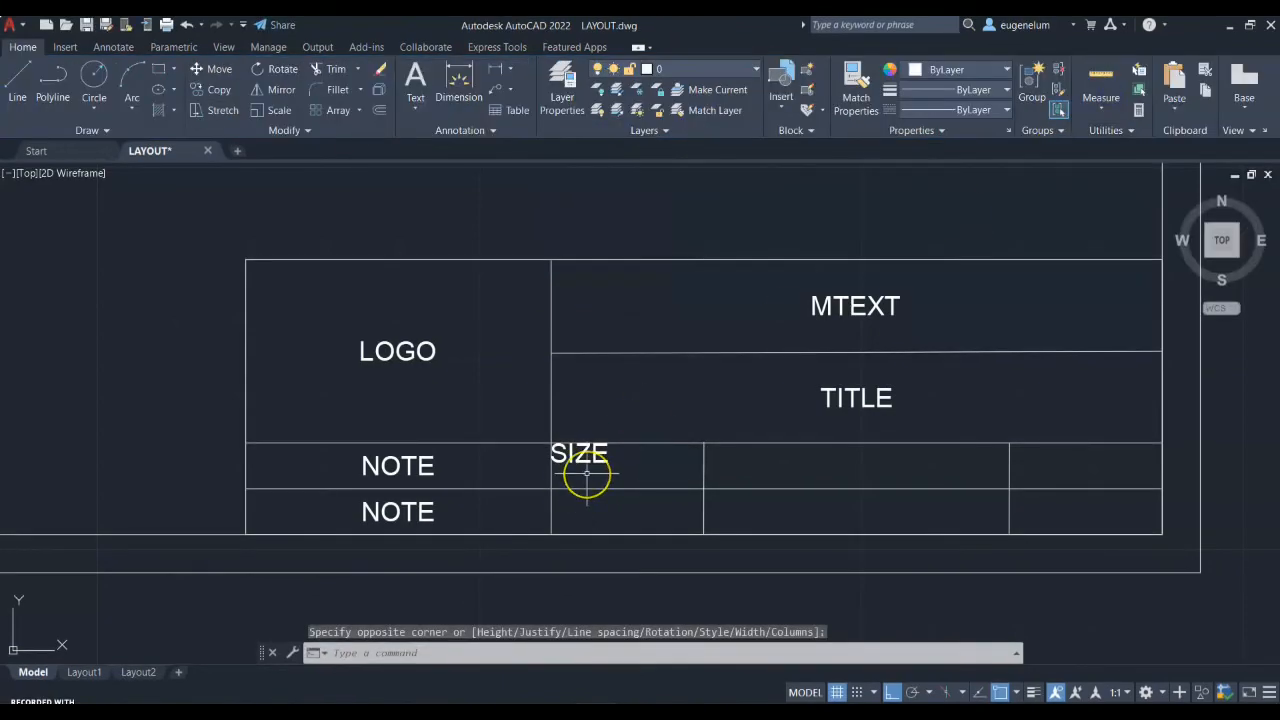
- Add multiline text reading SCALE, spanning the small cell directly below SIZE
type("ME")
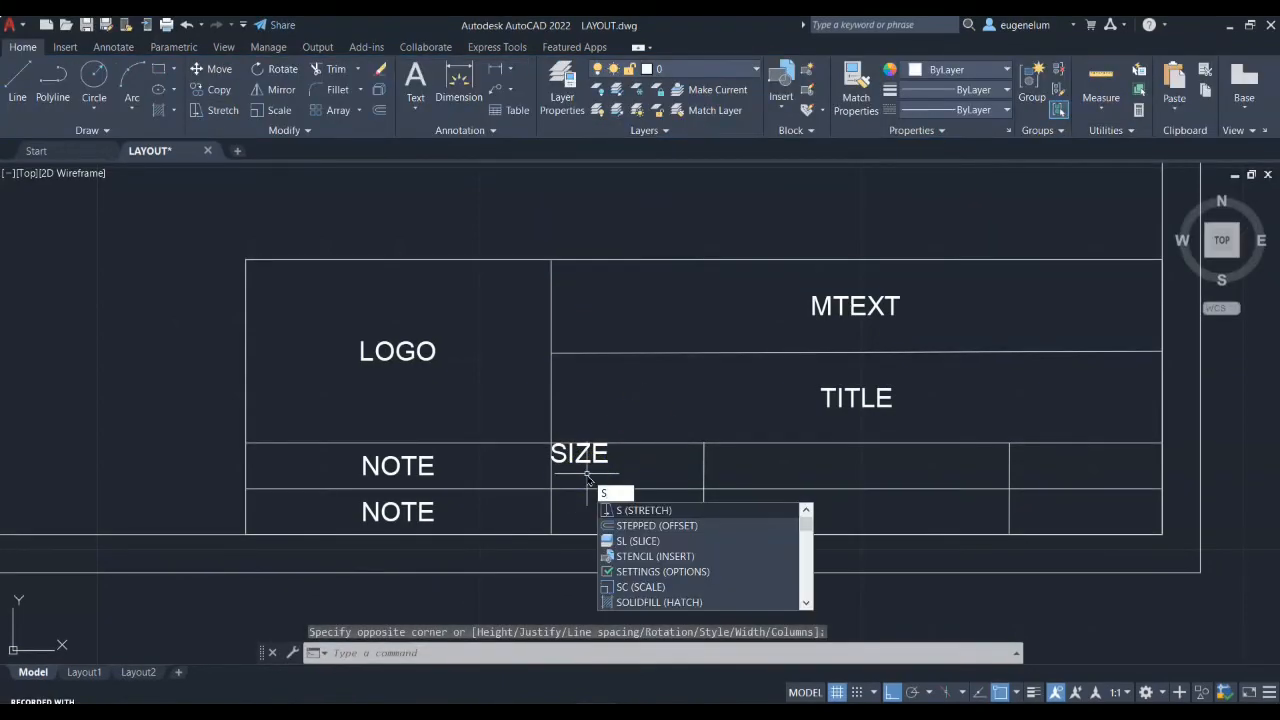
key("BackSpace")
type("TEXT")
key("Return")
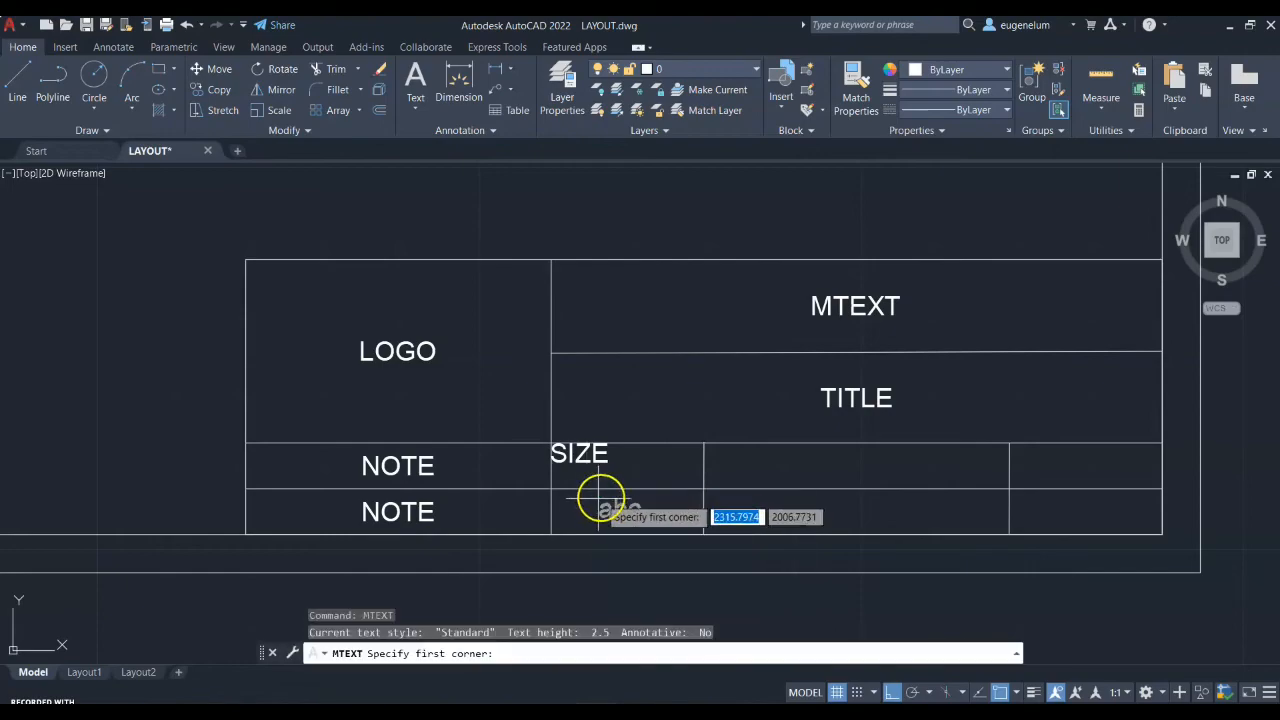
left_click(551, 488)
left_click(698, 532)
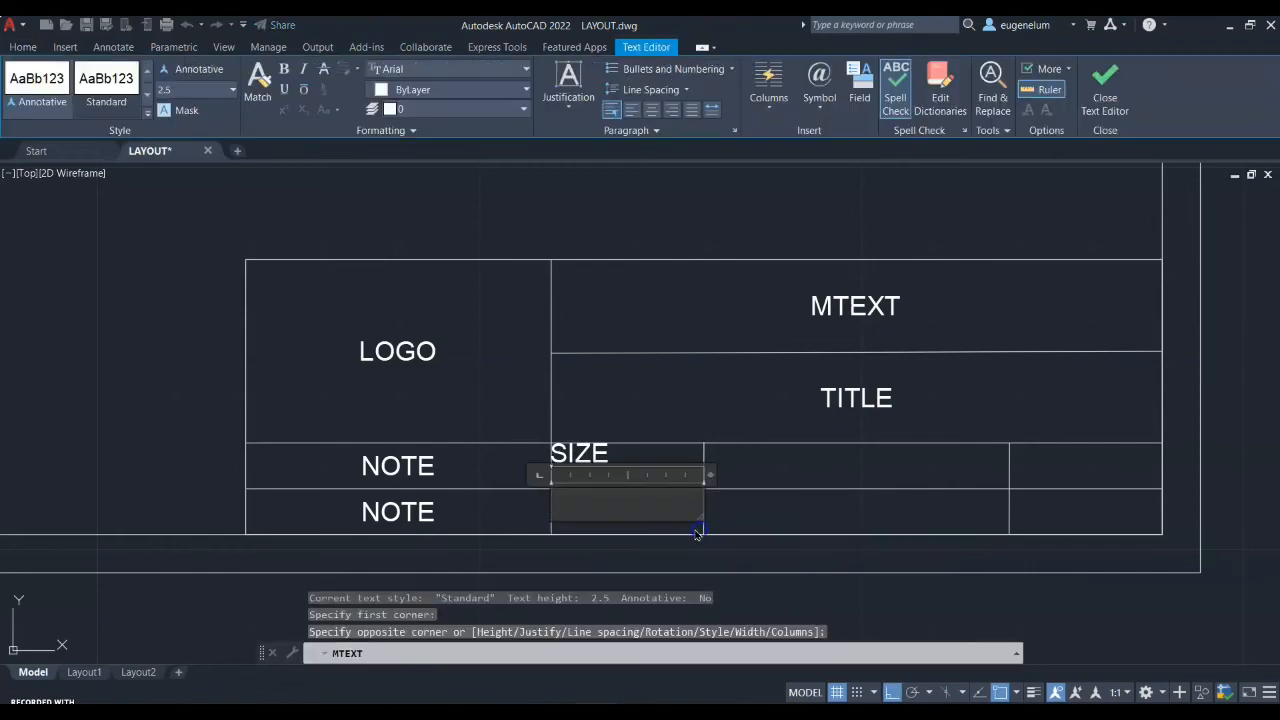
left_click(1105, 85)
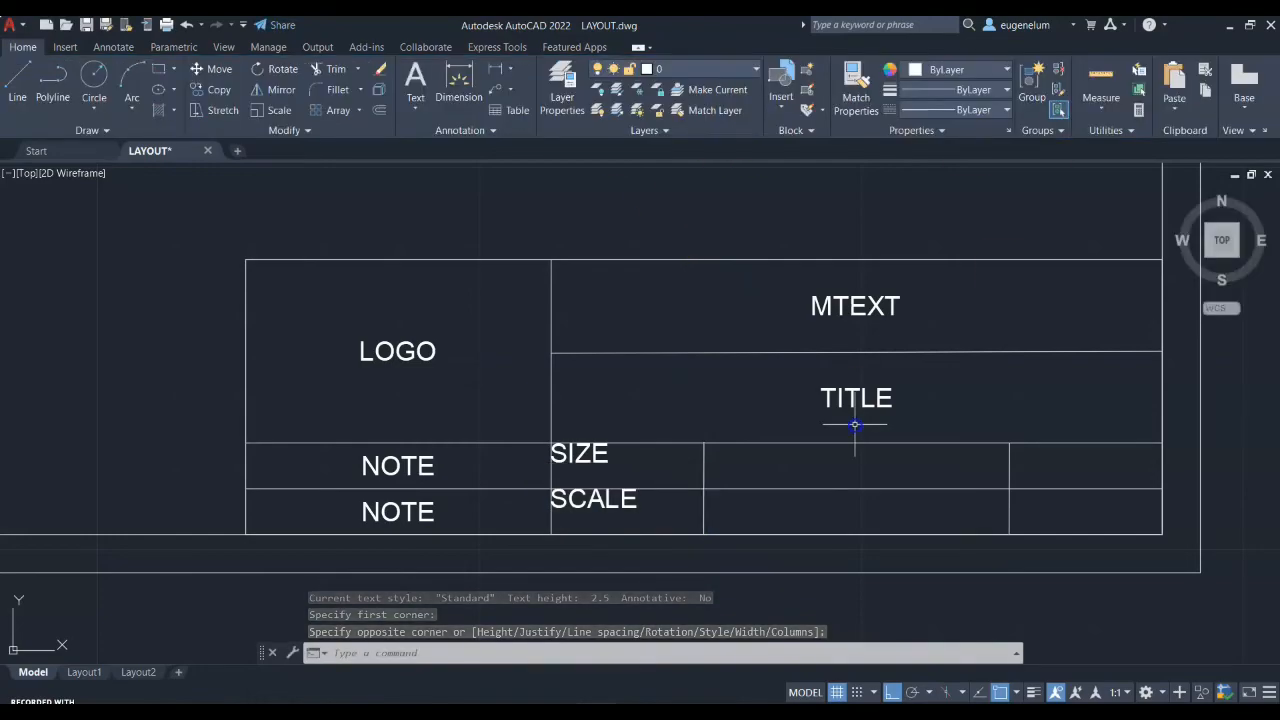
- Add multiline text reading DWG FILE, spanning the cell between SIZE and the last column
type("mt")
key("Return")
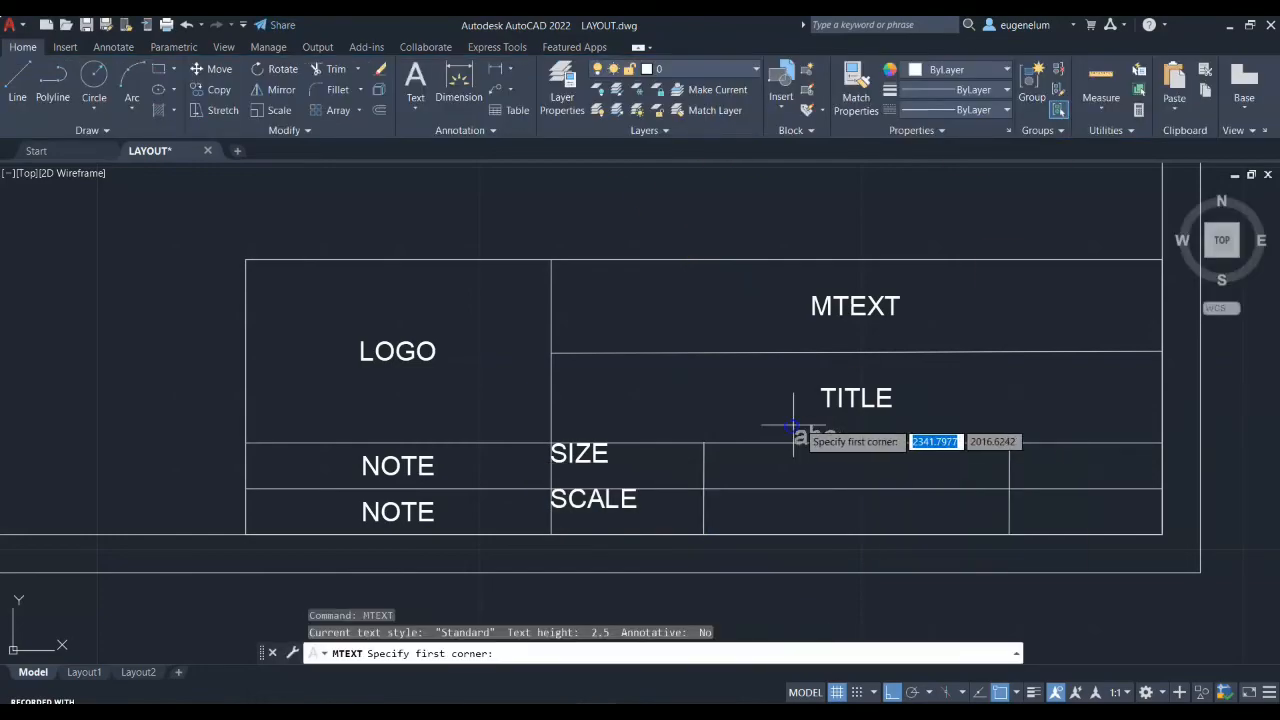
left_click(705, 444)
left_click(1008, 487)
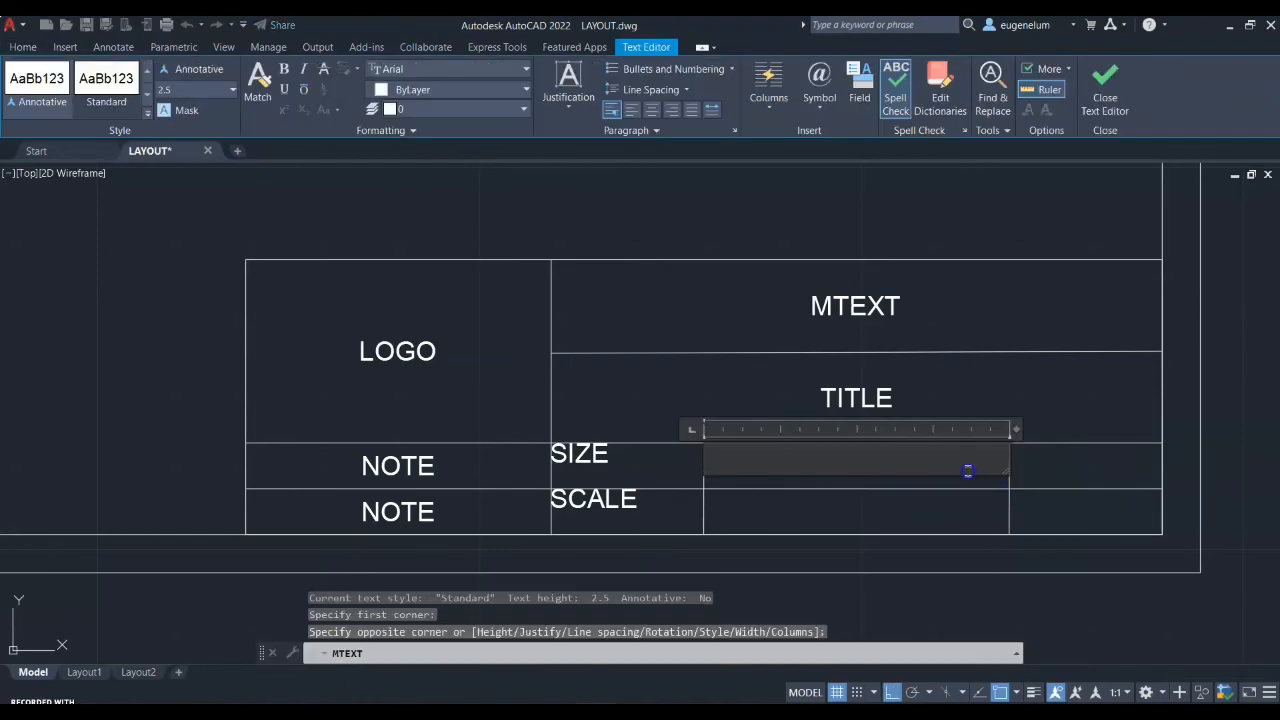
type("DWG FILE")
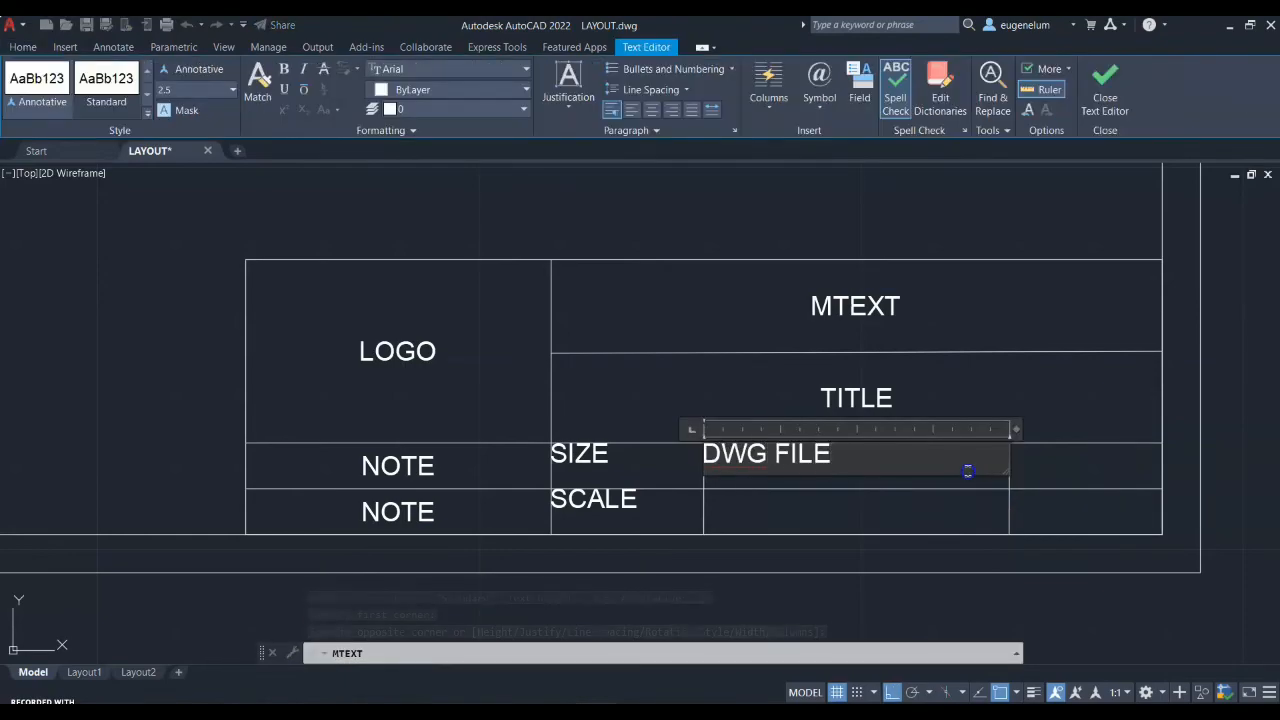
left_click(1098, 85)
- Add multiline text reading NAME in a text box spanning the cell directly below DWG FILE
key("Return")
left_click(705, 489)
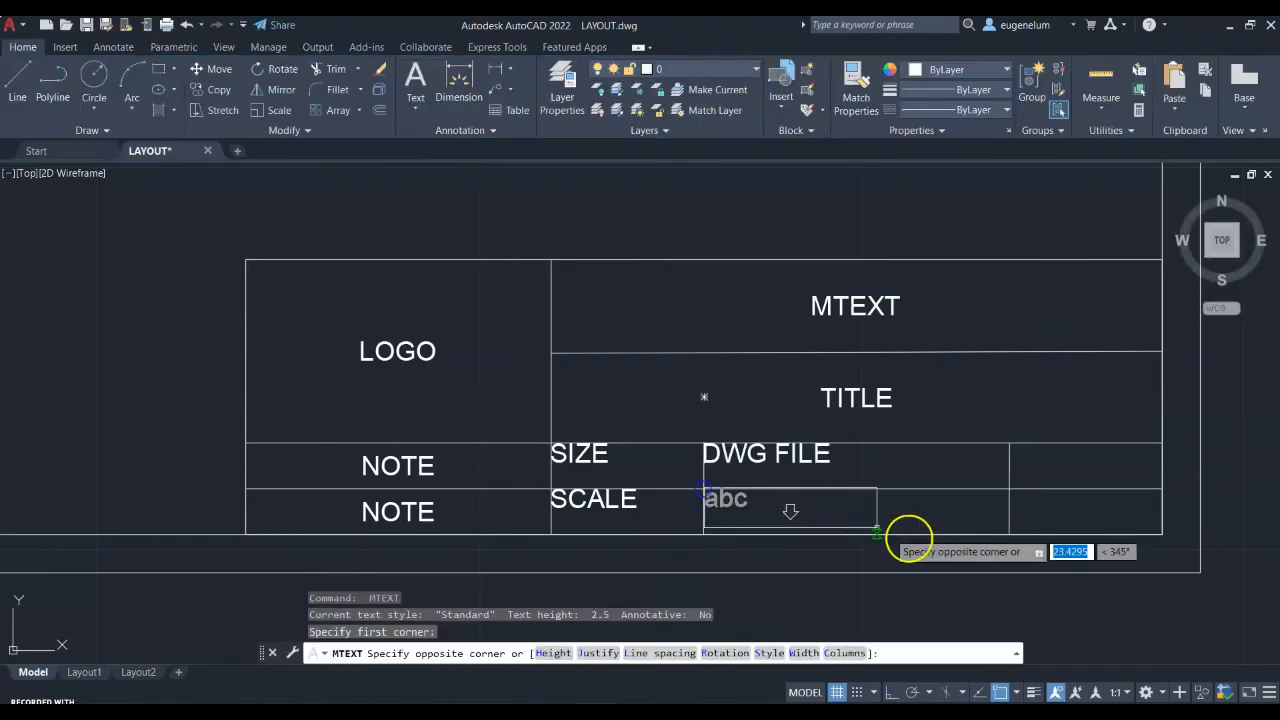
left_click(1011, 532)
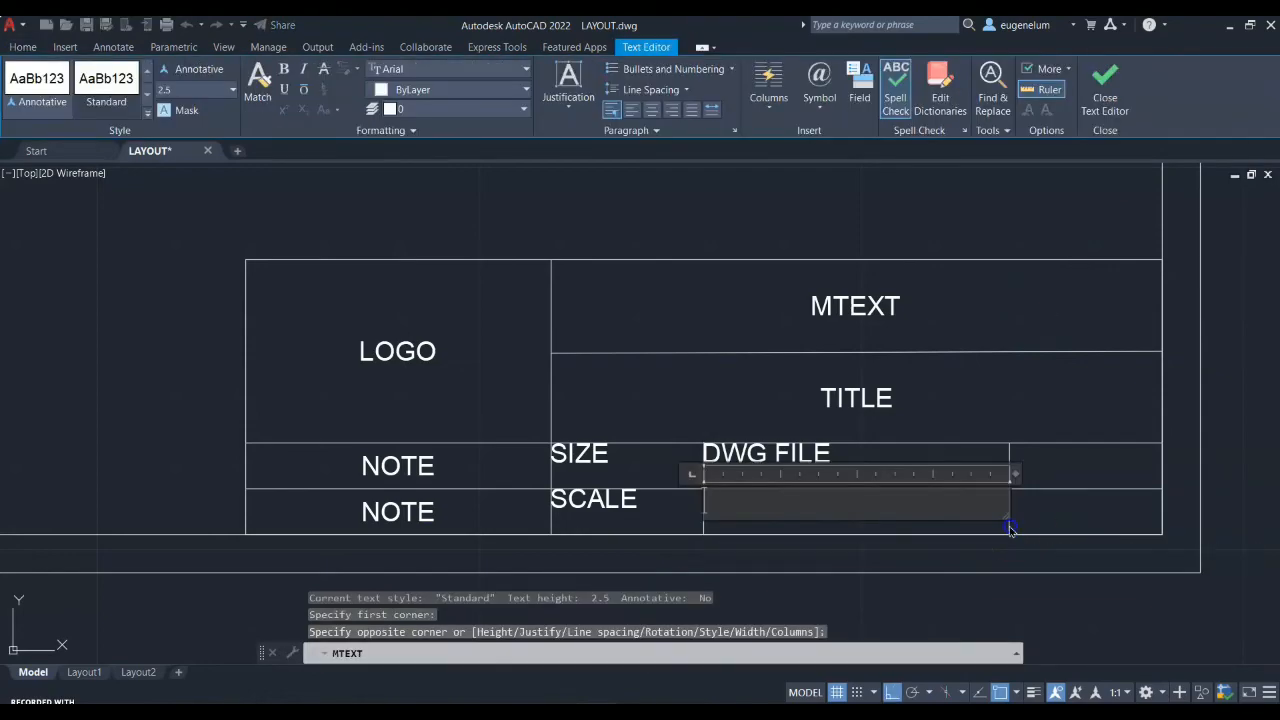
type("NAME")
left_click(1020, 354)
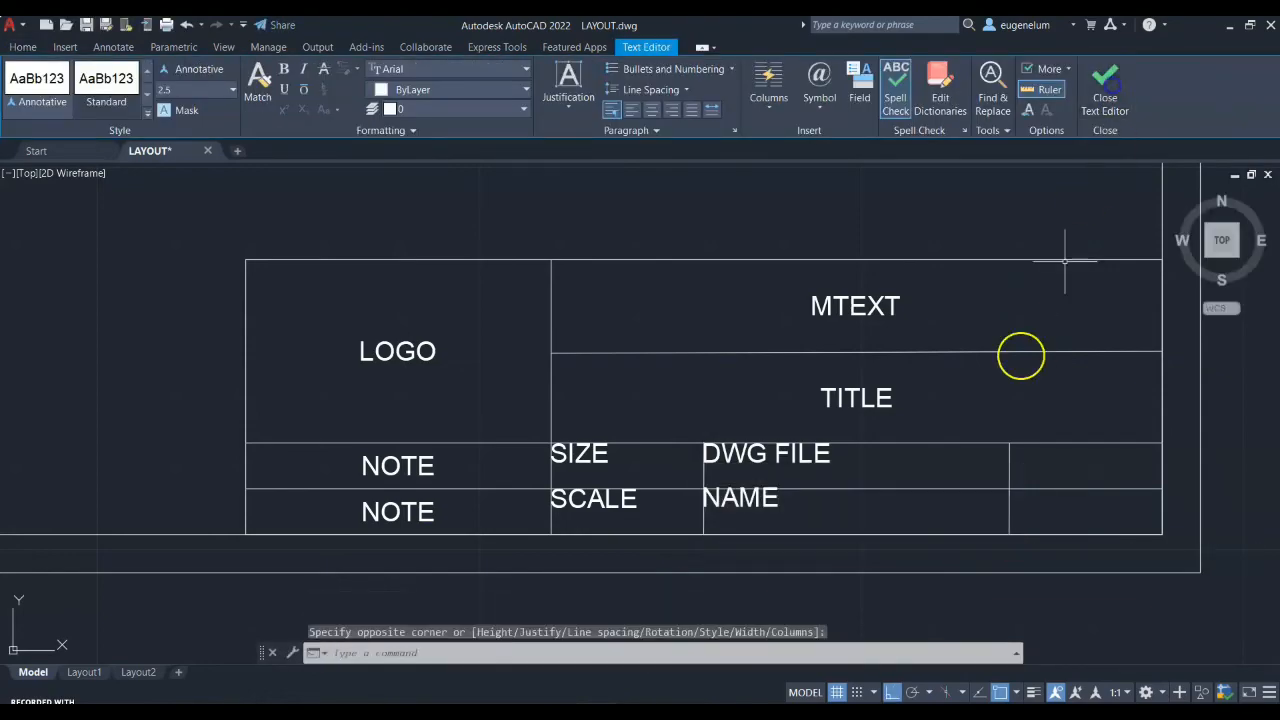
- Add multiline text reading REV. in the last-column cell beside DWG FILE
key("Return")
left_click(1010, 443)
left_click(1166, 489)
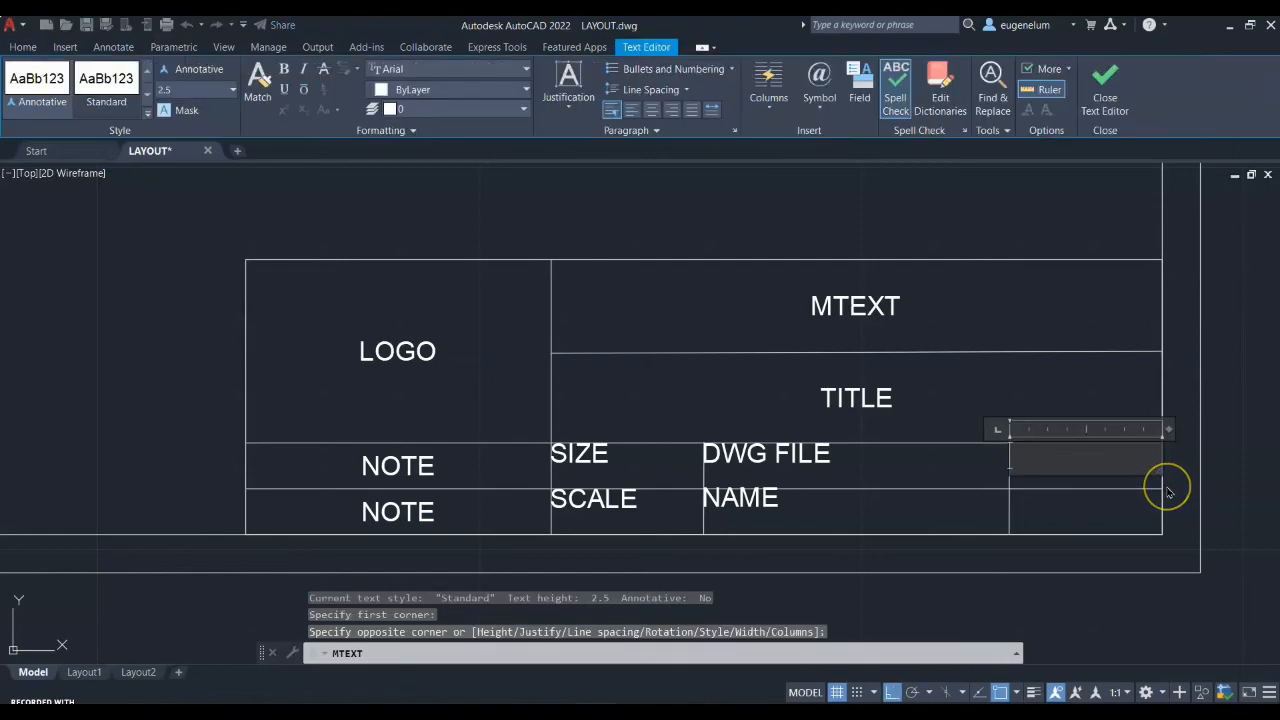
type("REV.")
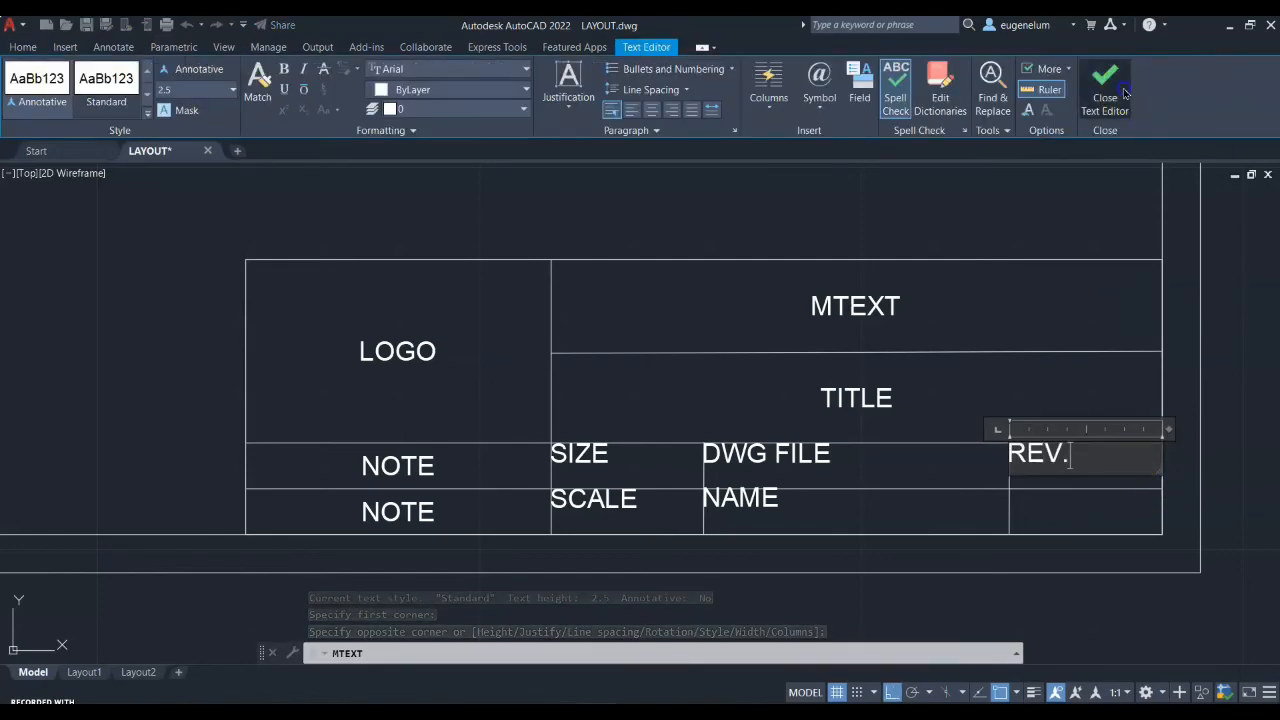
left_click(1168, 492)
- Add multiline text reading SHEET, spanning the last-column cell directly below REV
key("Return")
left_click(1010, 489)
left_click(1160, 534)
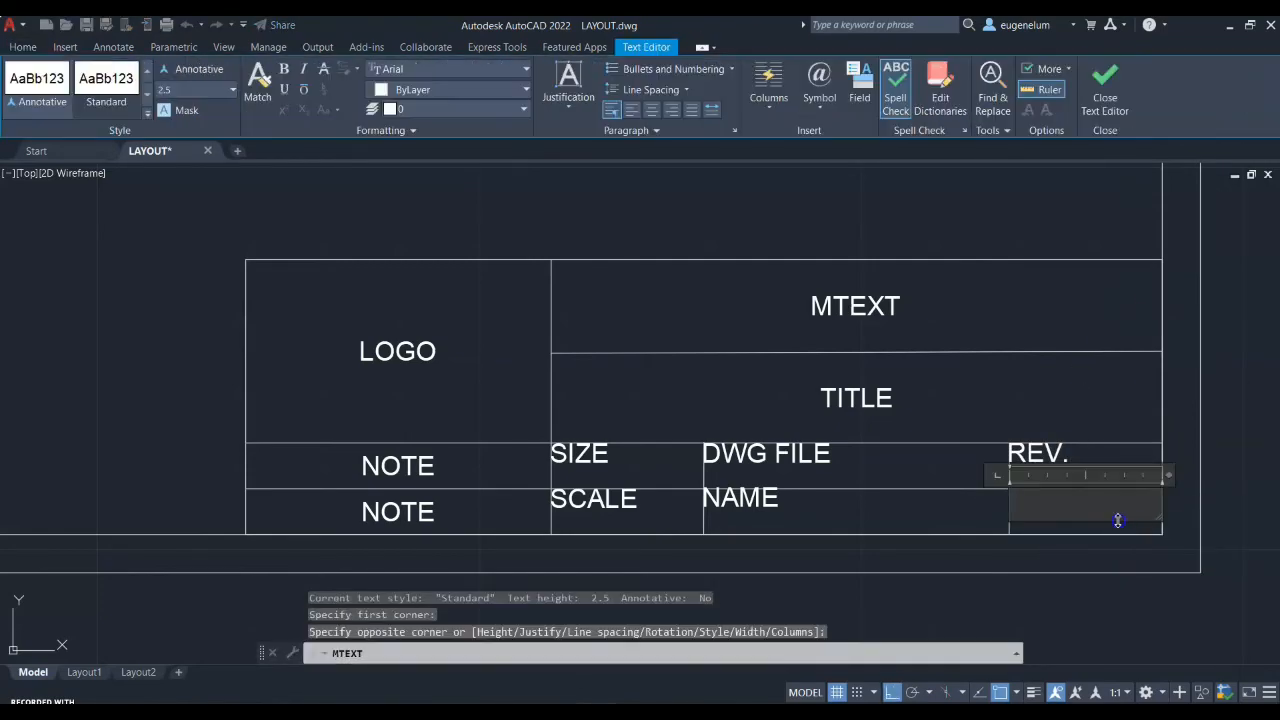
type("SHEET")
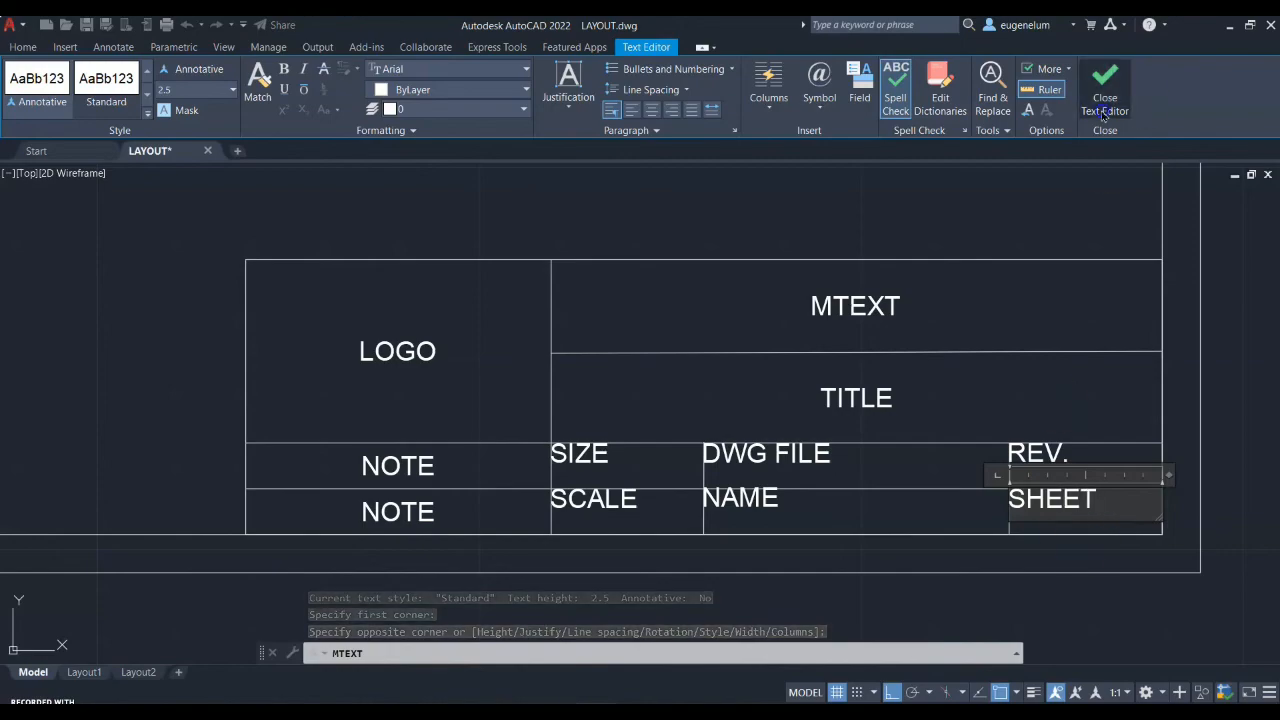
left_click(1063, 454)
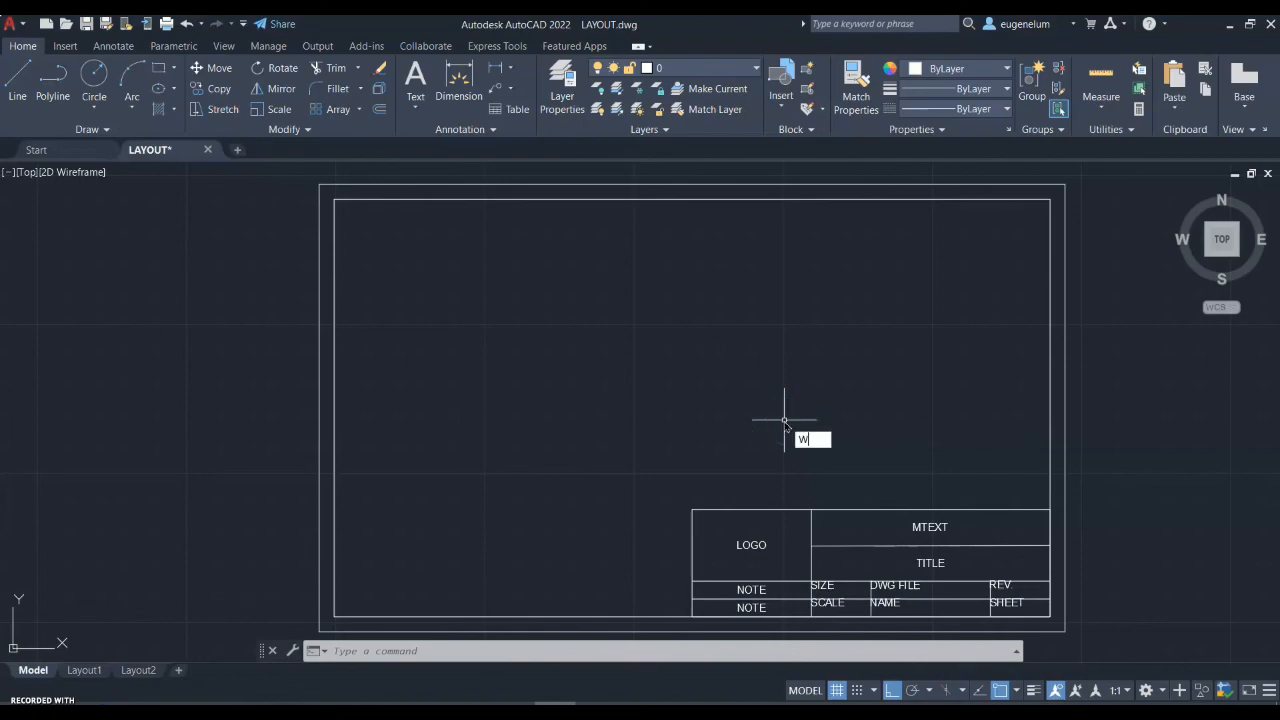
- Start a Write Block (WBLOCK) from objects and select the whole new sheet, including its borders, title block and labels
type("WBLo")
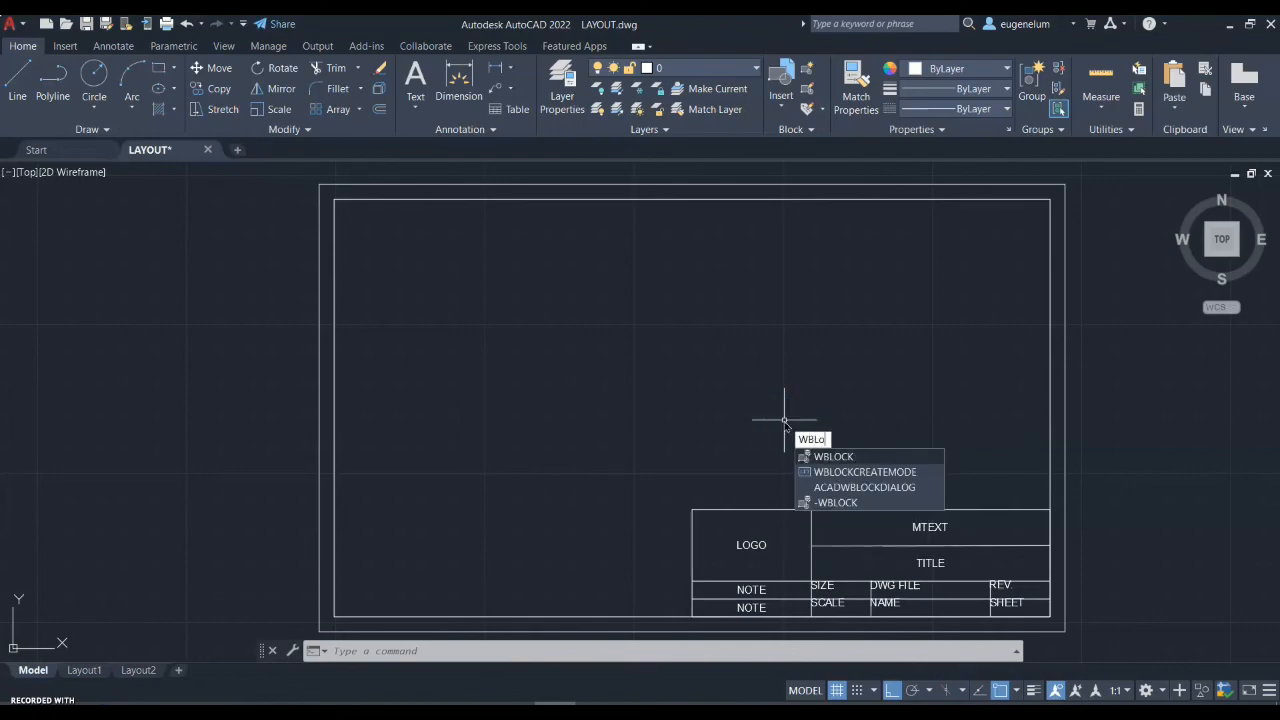
key("Return")
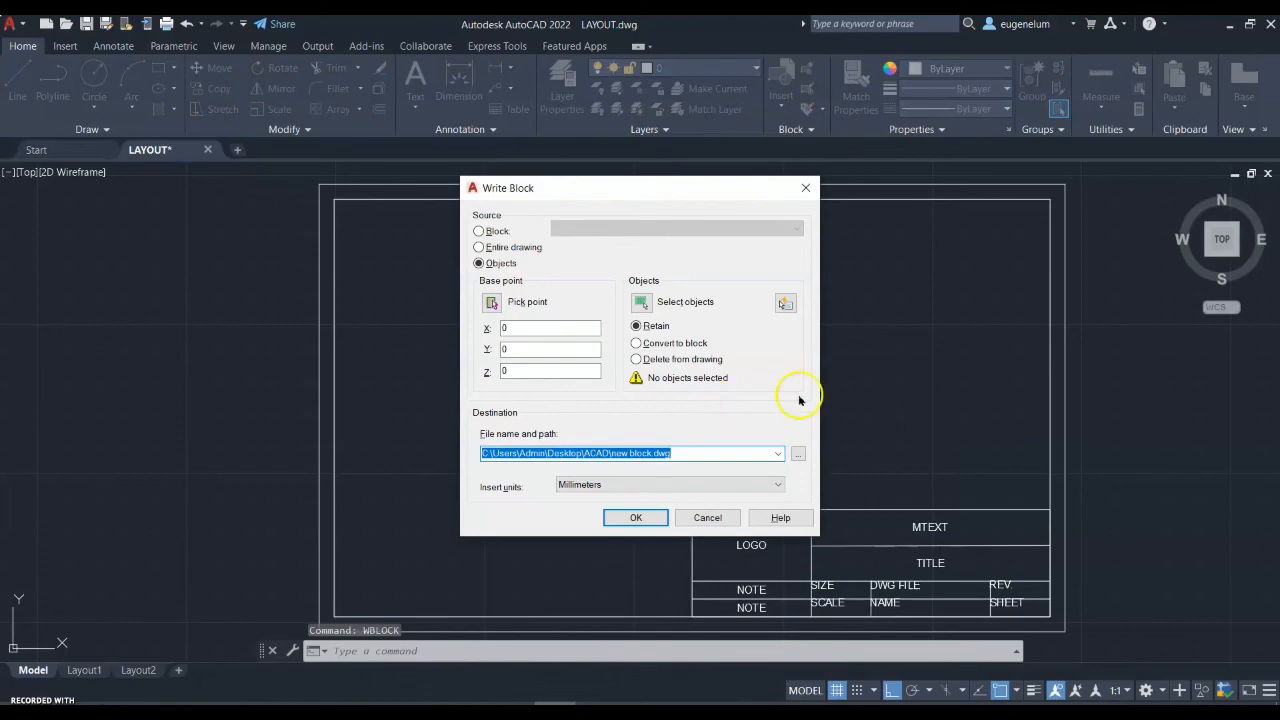
left_click(644, 312)
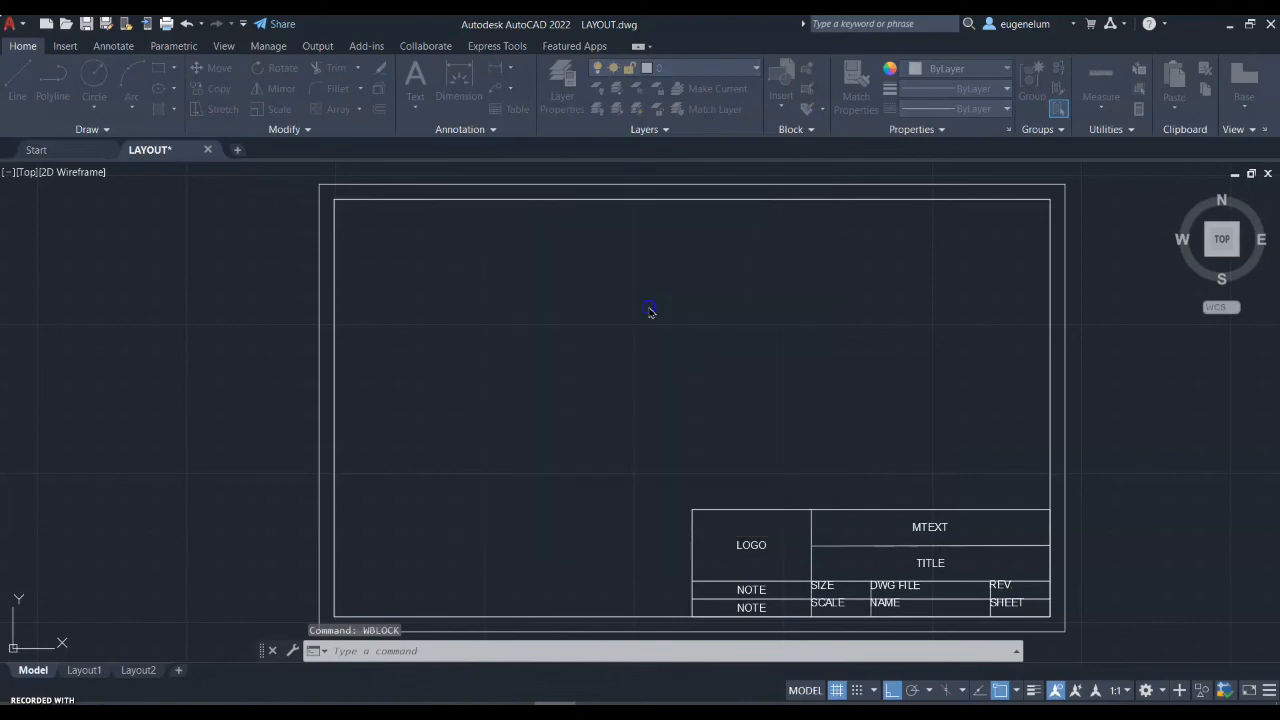
scroll(620, 294, "down", 3)
left_click(914, 526)
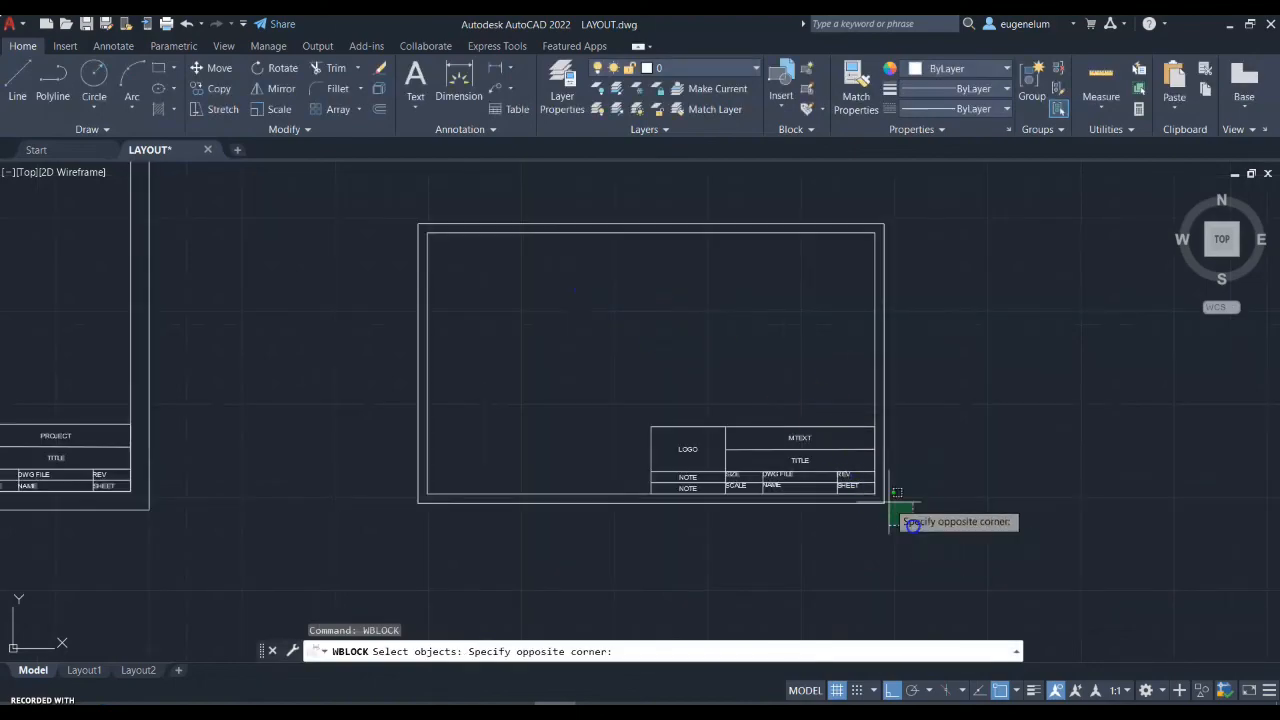
left_click(383, 200)
key("Return")
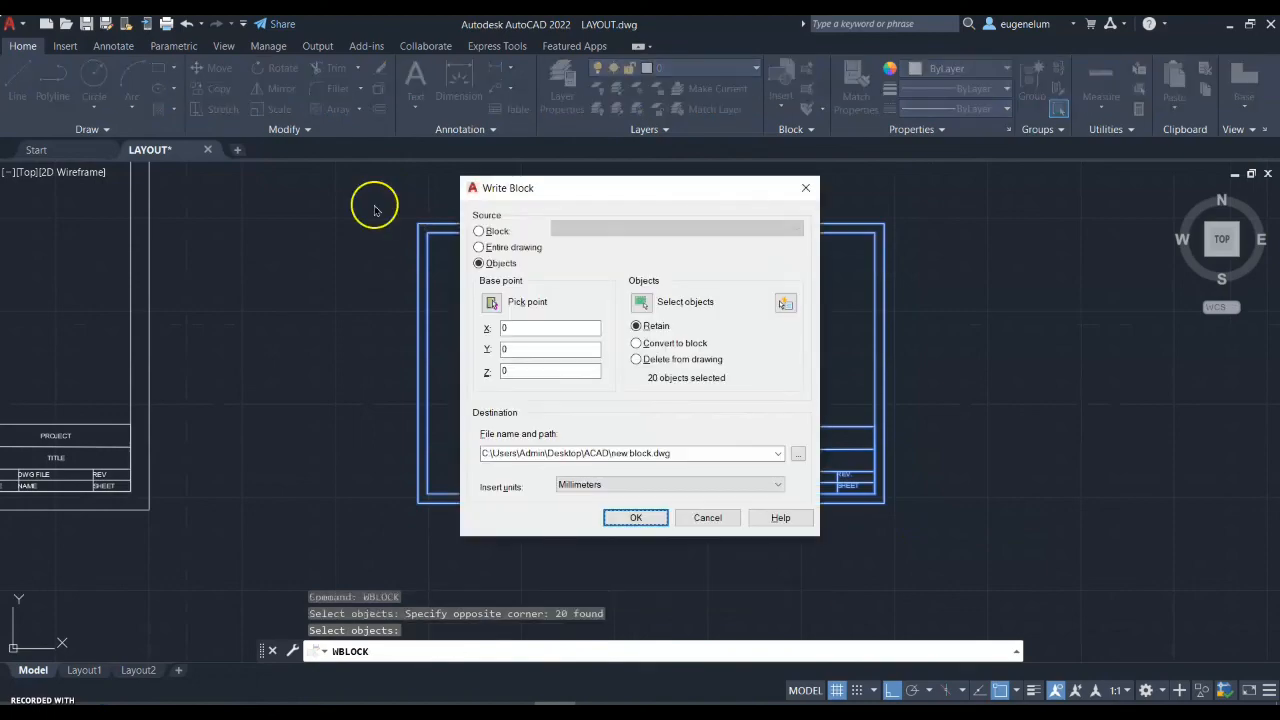
- Write the block to new block.dwg in the ACAD folder with millimetre insert units, replacing the existing file
left_click(797, 453)
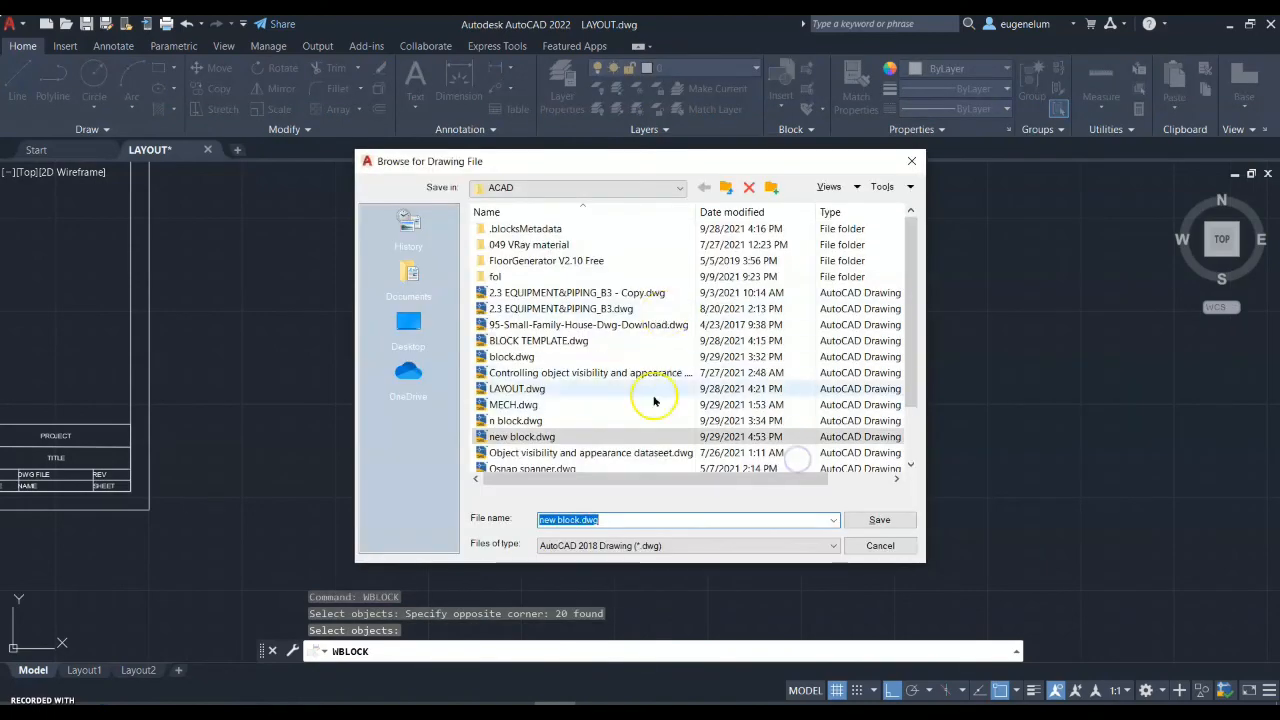
left_click(910, 165)
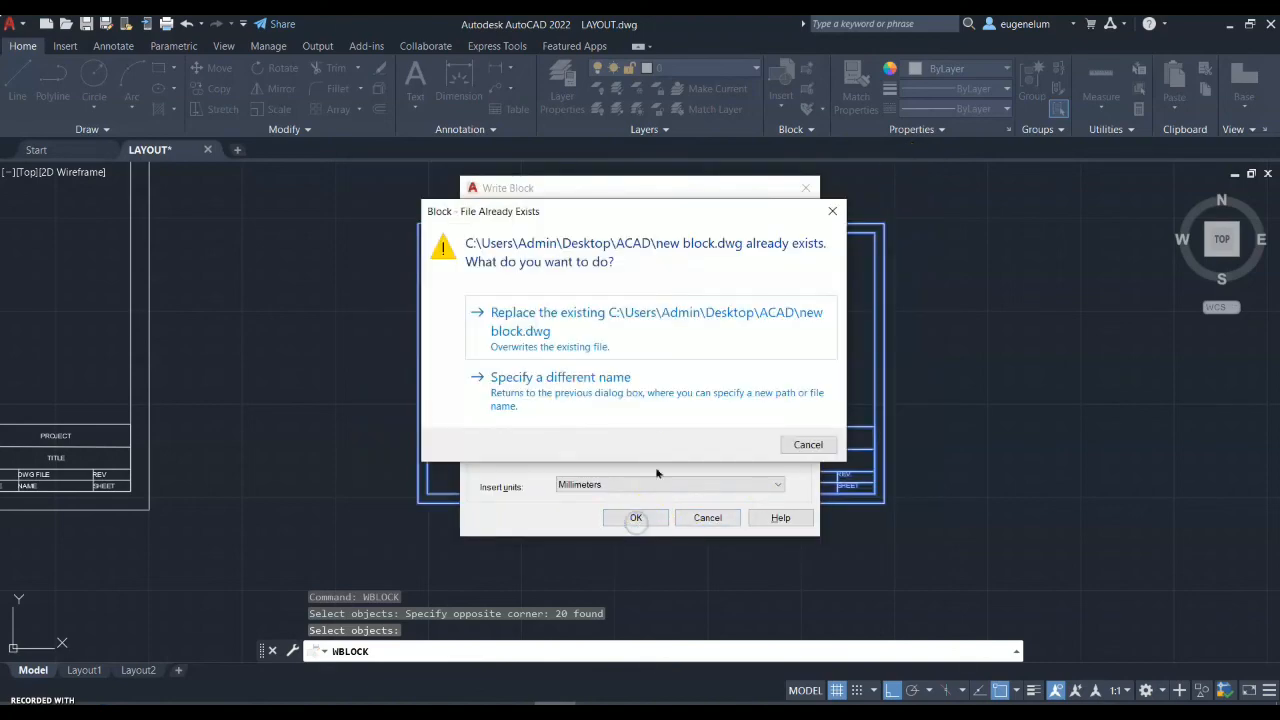
left_click(598, 340)
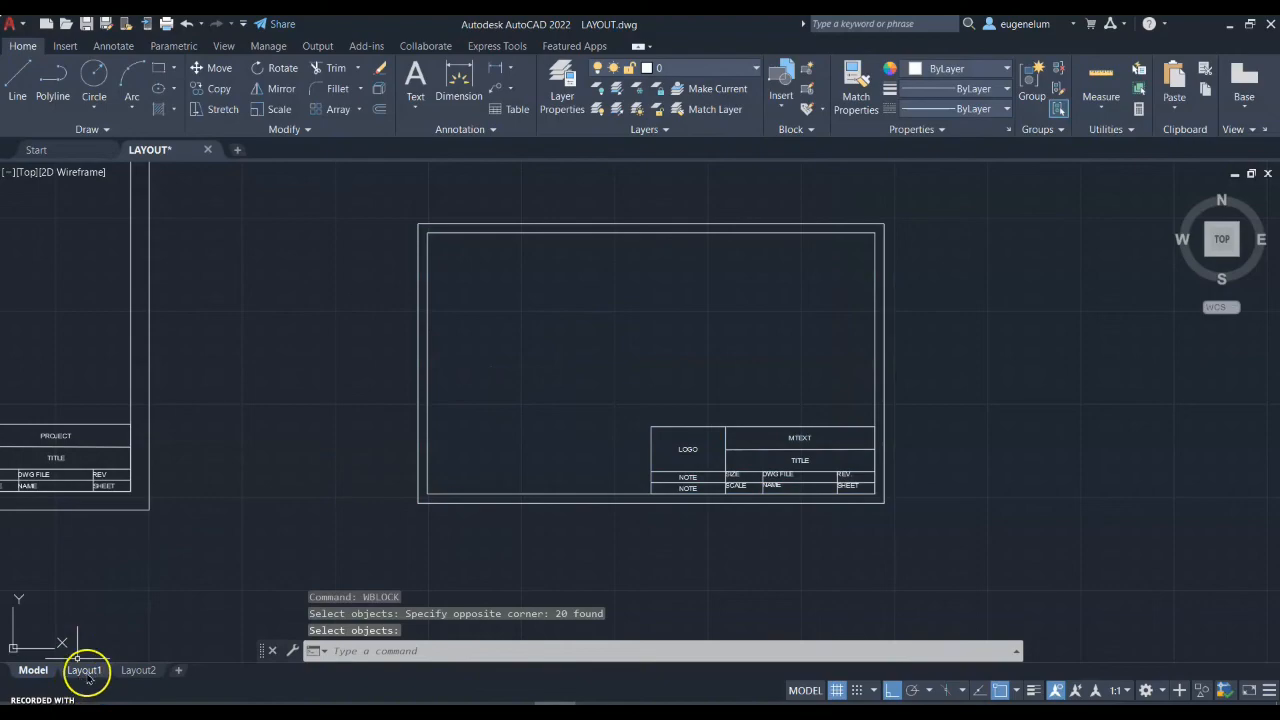
- Switch to the Layout1 paper space and show its whole sheet
left_click(85, 670)
scroll(540, 436, "up", 3)
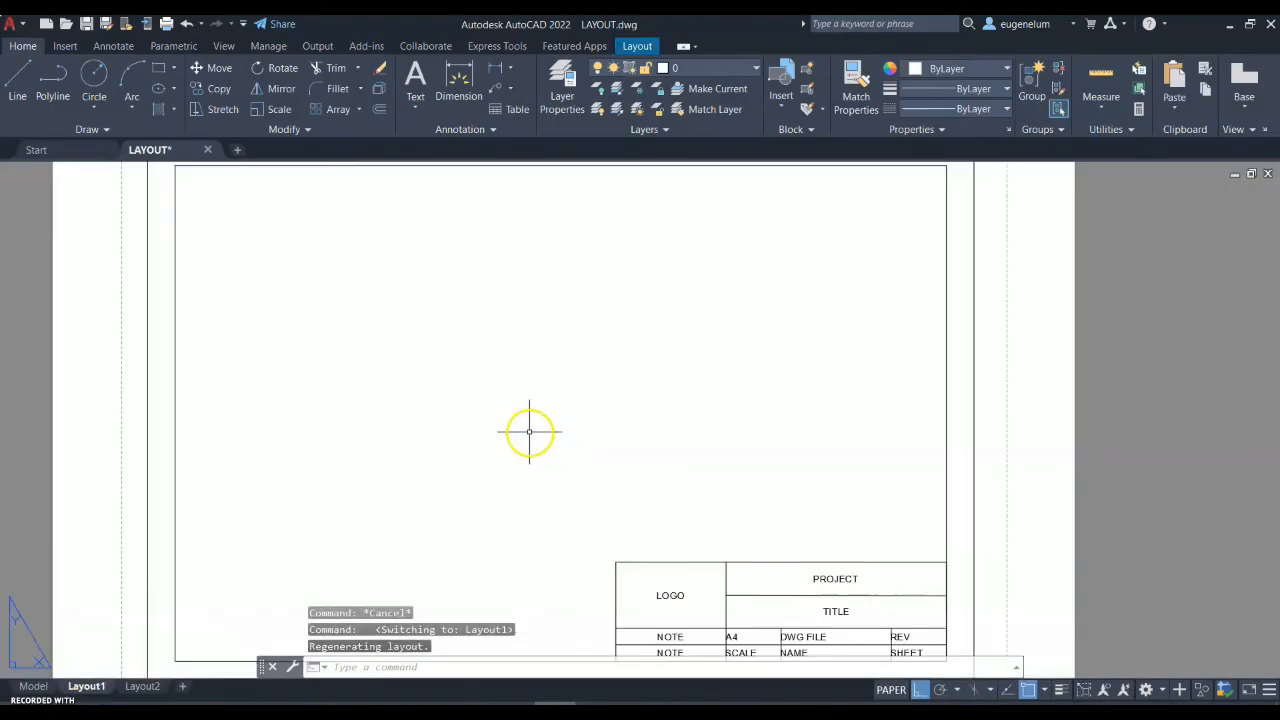
scroll(530, 432, "down", 5)
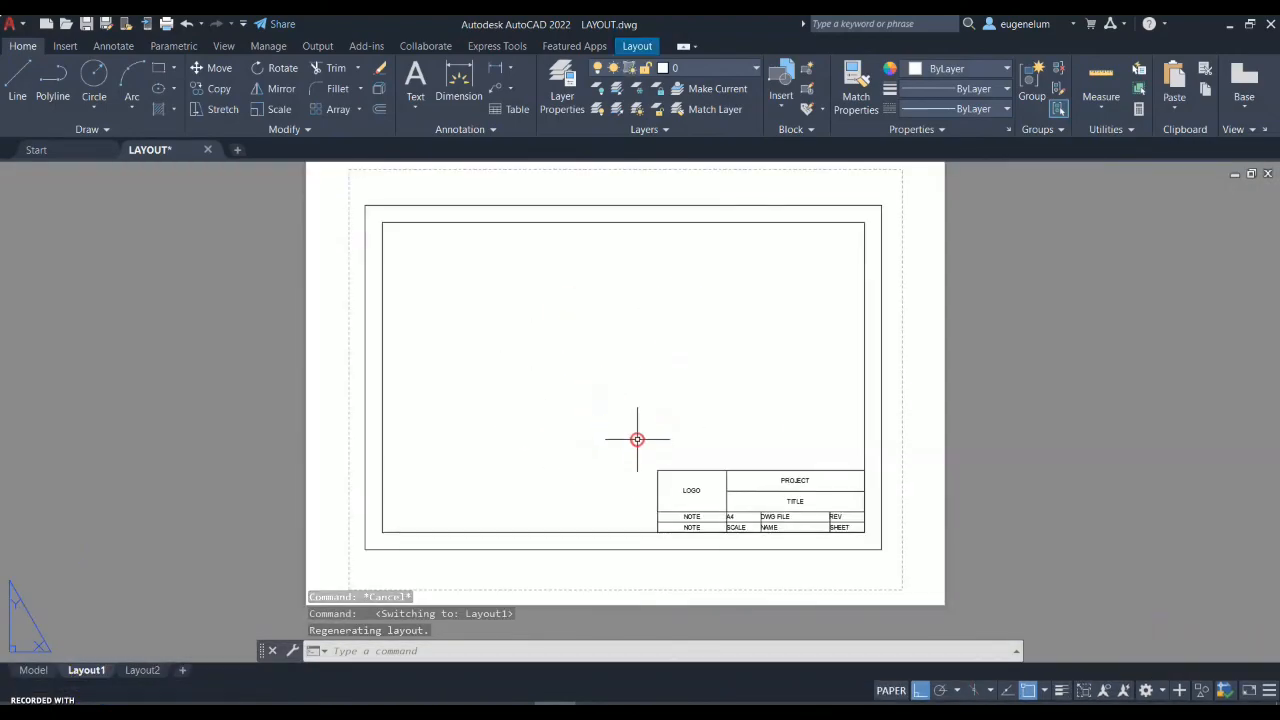